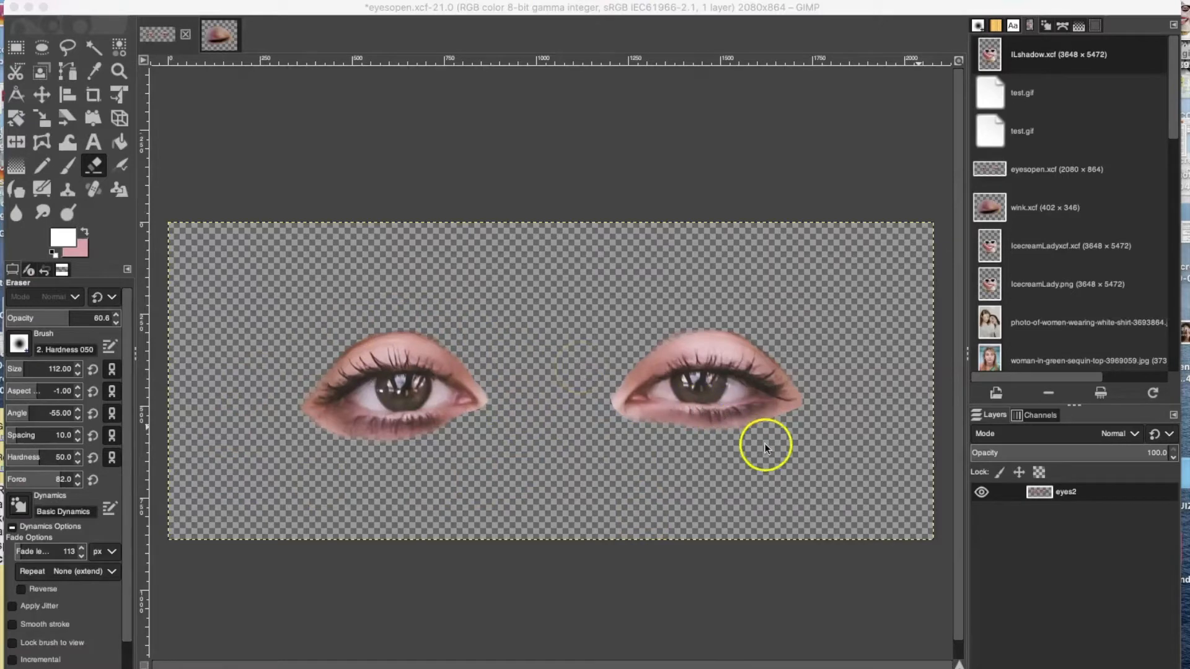
Step: Add a new 2080 × 864 px layer filled with transparency and place it beneath the eyes2 layer
{"action": "double_click", "coordinate": [1066, 492]}
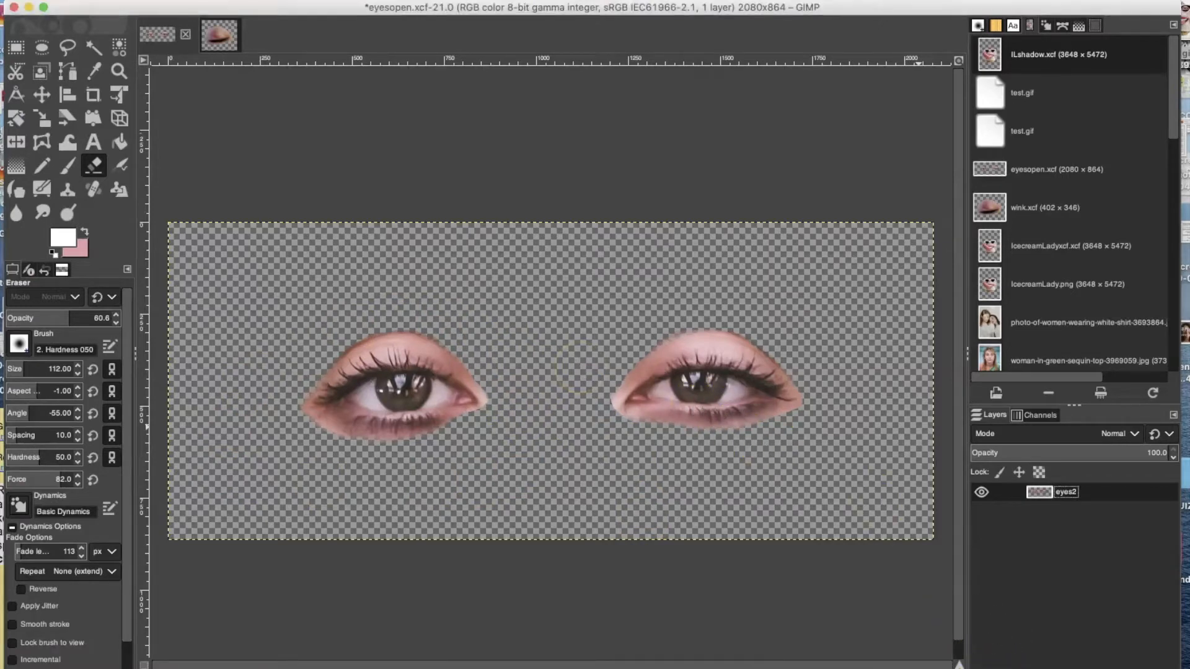
{"action": "key", "text": "ctrl+shift+n"}
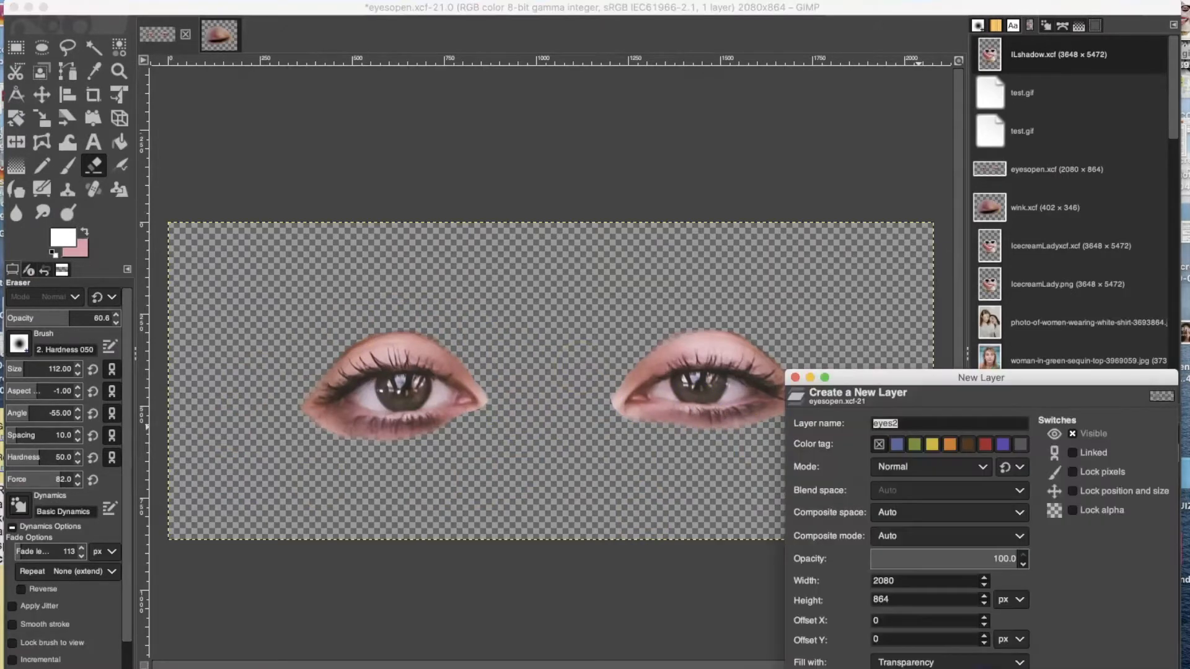
{"action": "left_click_drag", "start_coordinate": [1091, 380], "coordinate": [1067, 306]}
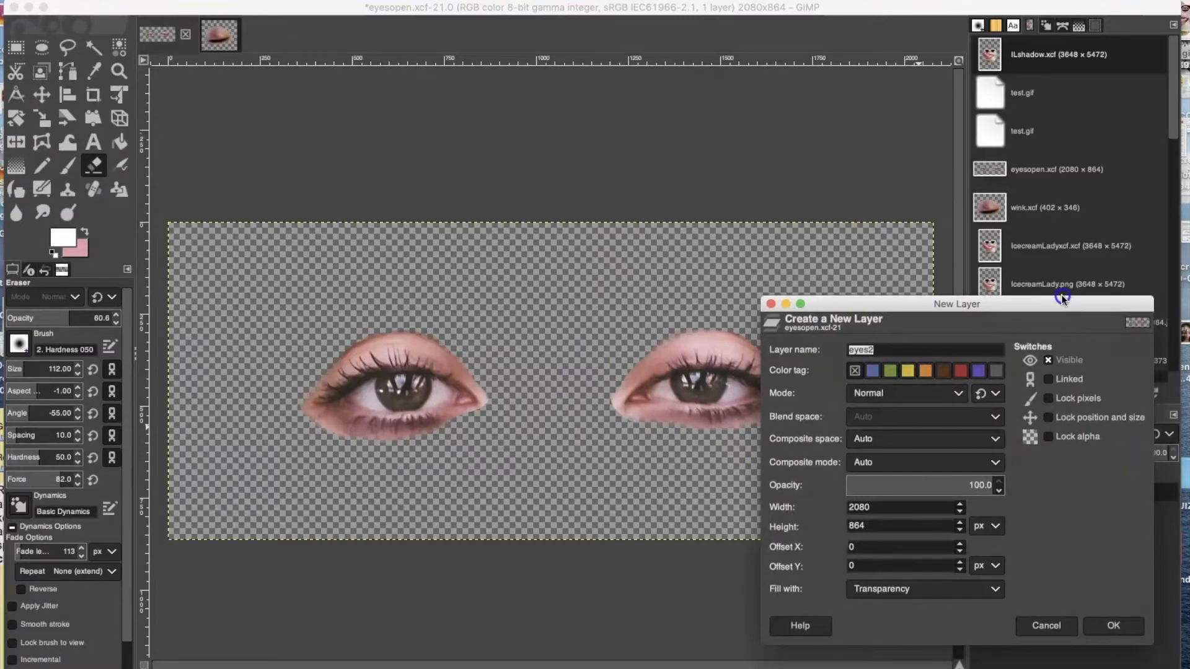
{"action": "left_click", "coordinate": [1114, 628]}
{"action": "left_click_drag", "start_coordinate": [1098, 499], "coordinate": [1099, 520]}
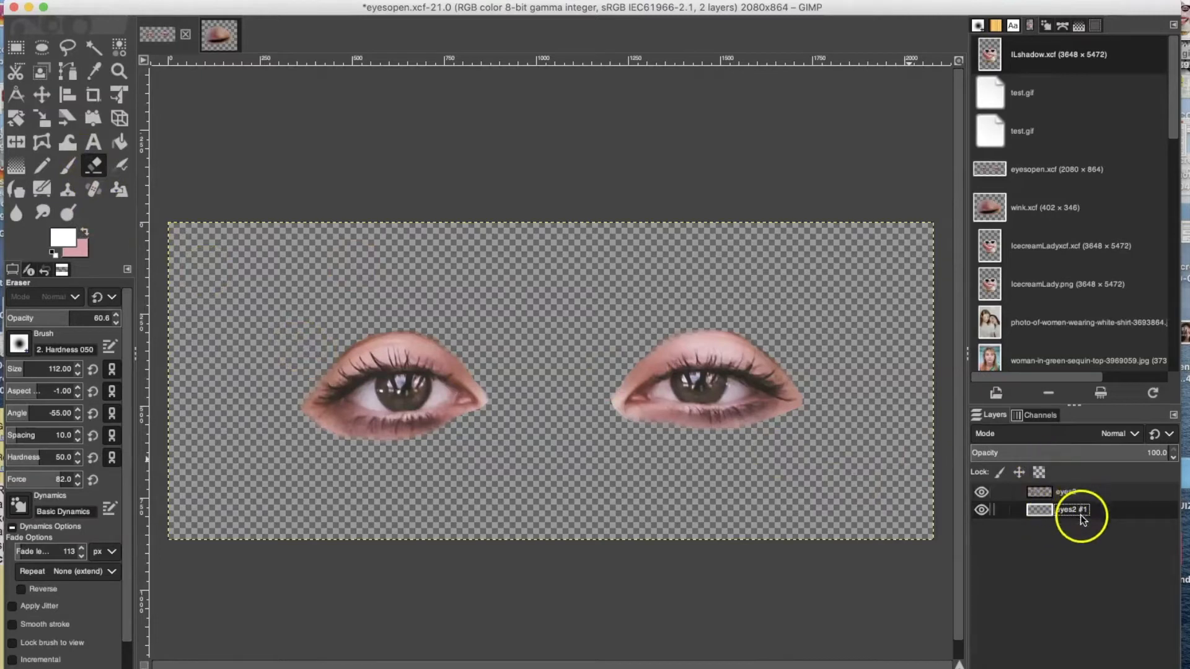
Step: Erase along the outer corner and underside of the right-hand eye on the eyes2 layer
{"action": "left_click", "coordinate": [805, 415]}
{"action": "left_click_drag", "start_coordinate": [806, 415], "coordinate": [787, 427]}
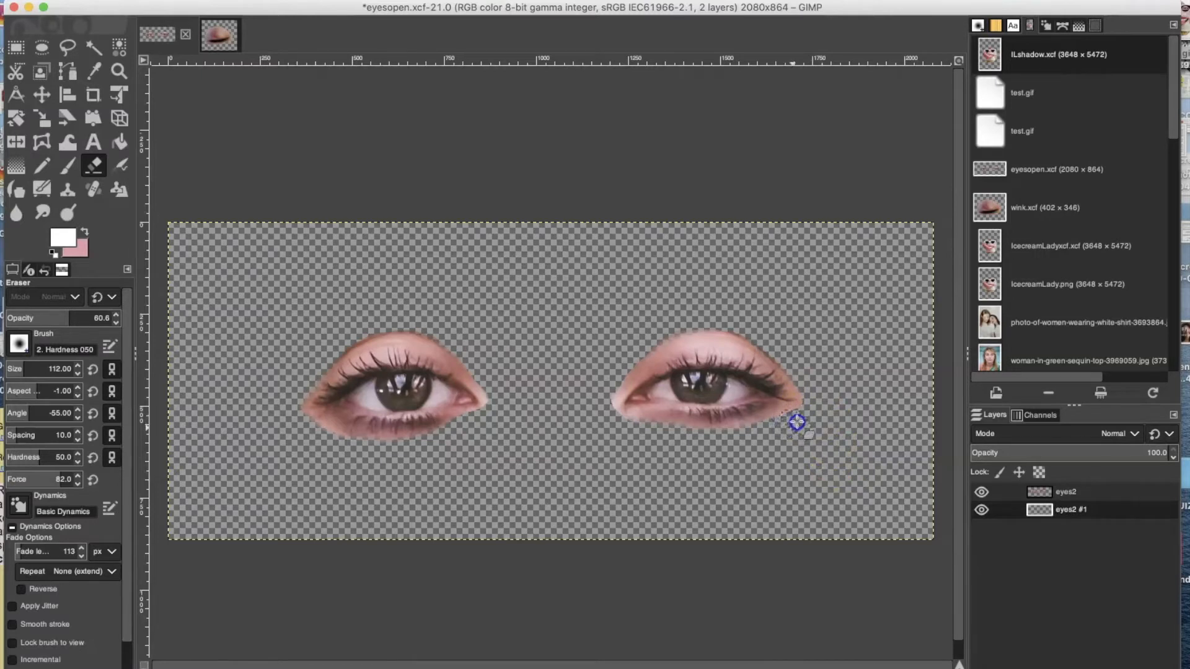
{"action": "left_click", "coordinate": [1093, 506]}
{"action": "left_click", "coordinate": [1099, 492]}
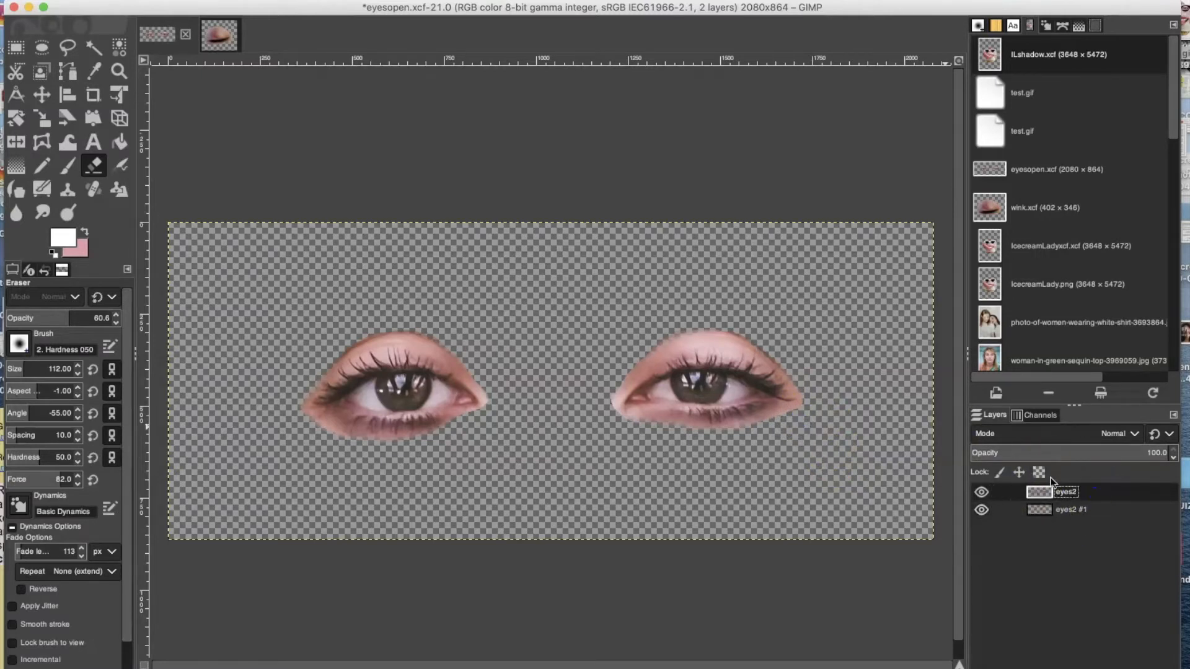
{"action": "mouse_move", "coordinate": [809, 418]}
{"action": "left_mouse_down"}
{"action": "mouse_move", "coordinate": [815, 423]}
{"action": "mouse_move", "coordinate": [711, 439]}
{"action": "mouse_move", "coordinate": [600, 416]}
{"action": "mouse_move", "coordinate": [661, 431]}
{"action": "mouse_move", "coordinate": [660, 443]}
{"action": "left_mouse_up"}
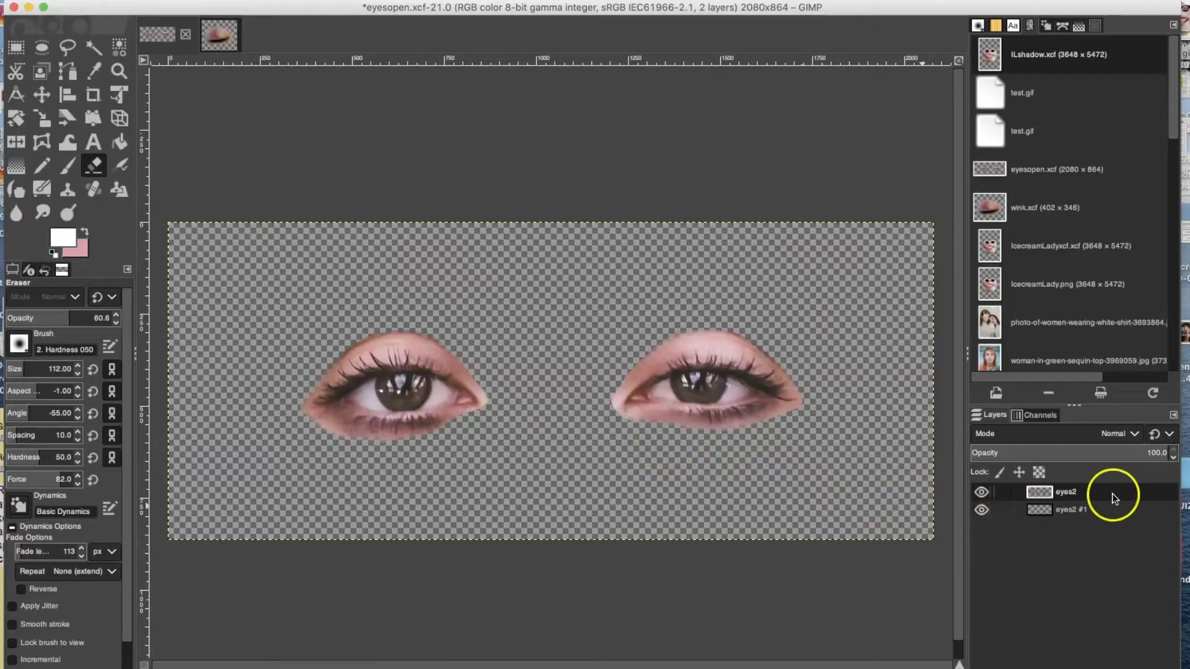
Step: Merge the eyes2 layer down into the eyes2 #1 layer
{"action": "left_click_drag", "start_coordinate": [1110, 496], "coordinate": [1114, 516]}
{"action": "right_click", "coordinate": [1098, 492]}
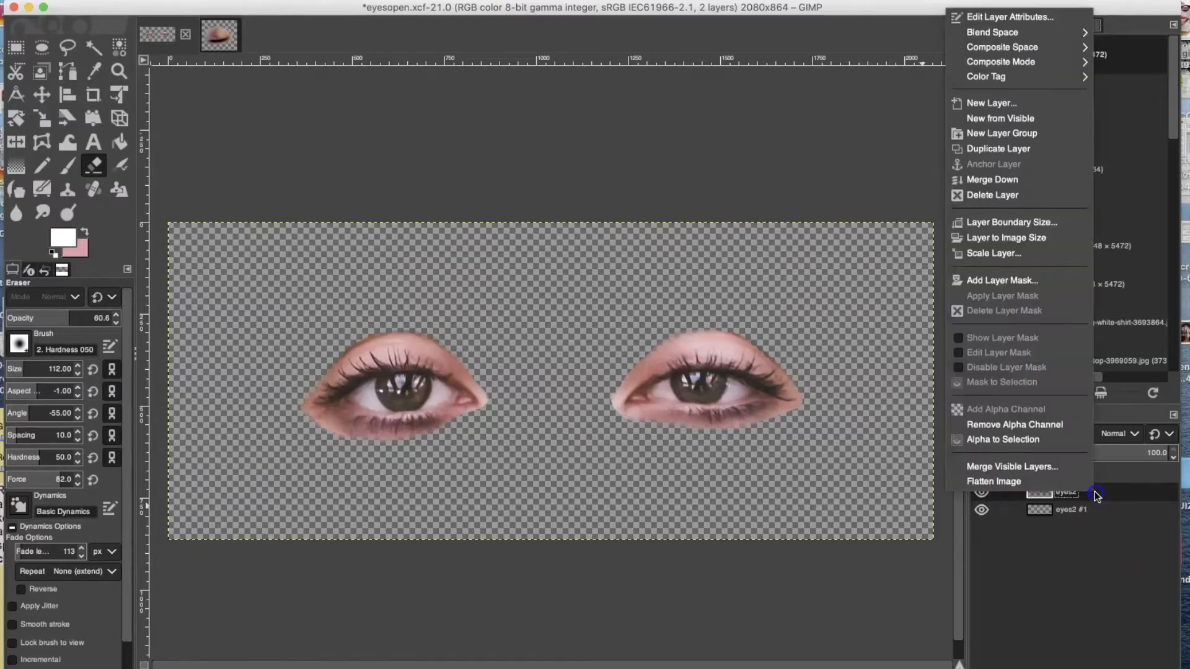
{"action": "left_click", "coordinate": [1031, 188]}
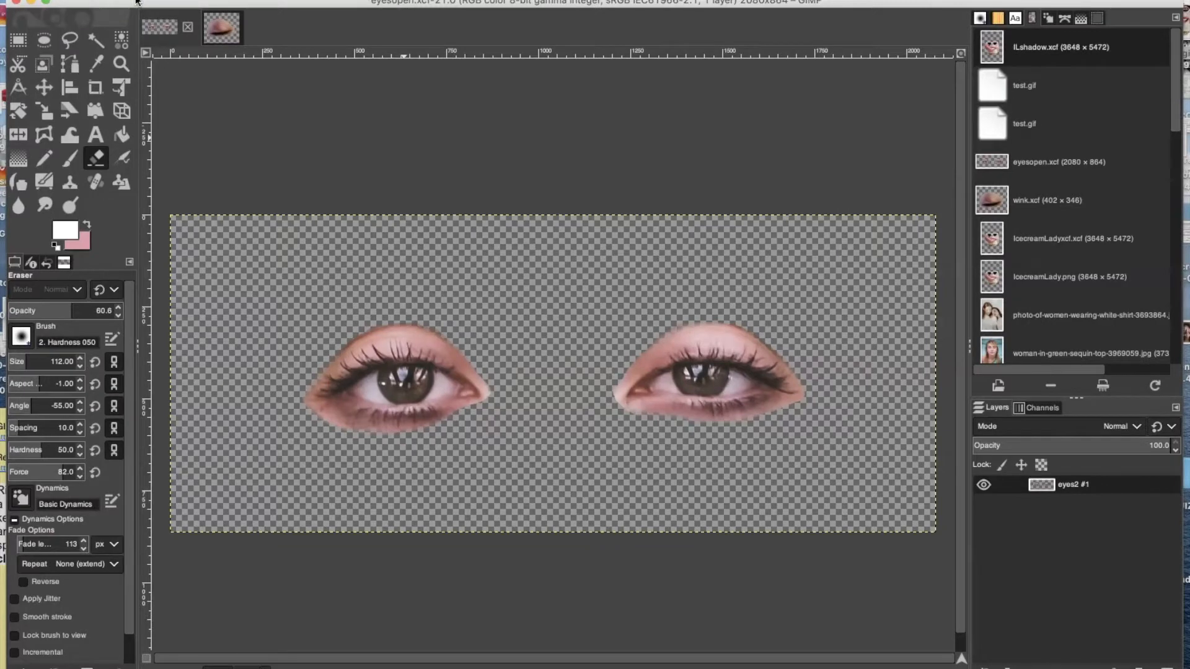
Step: Start a new image and set its width and height to 500 px
{"action": "left_click", "coordinate": [87, 0]}
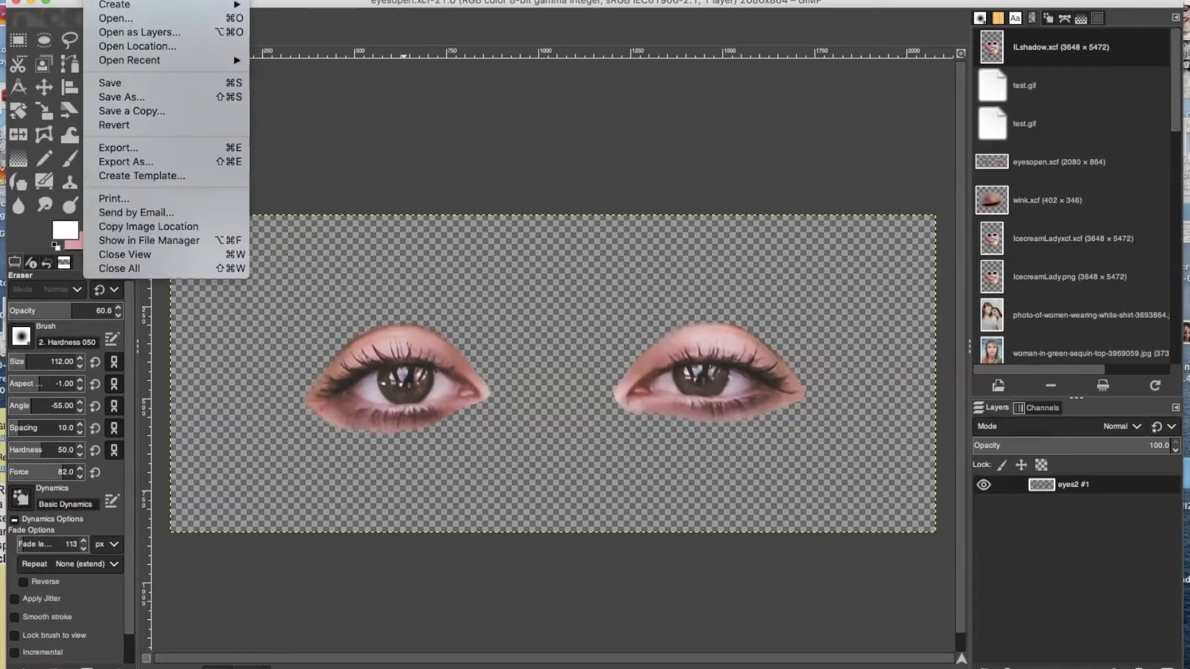
{"action": "left_click", "coordinate": [99, 0]}
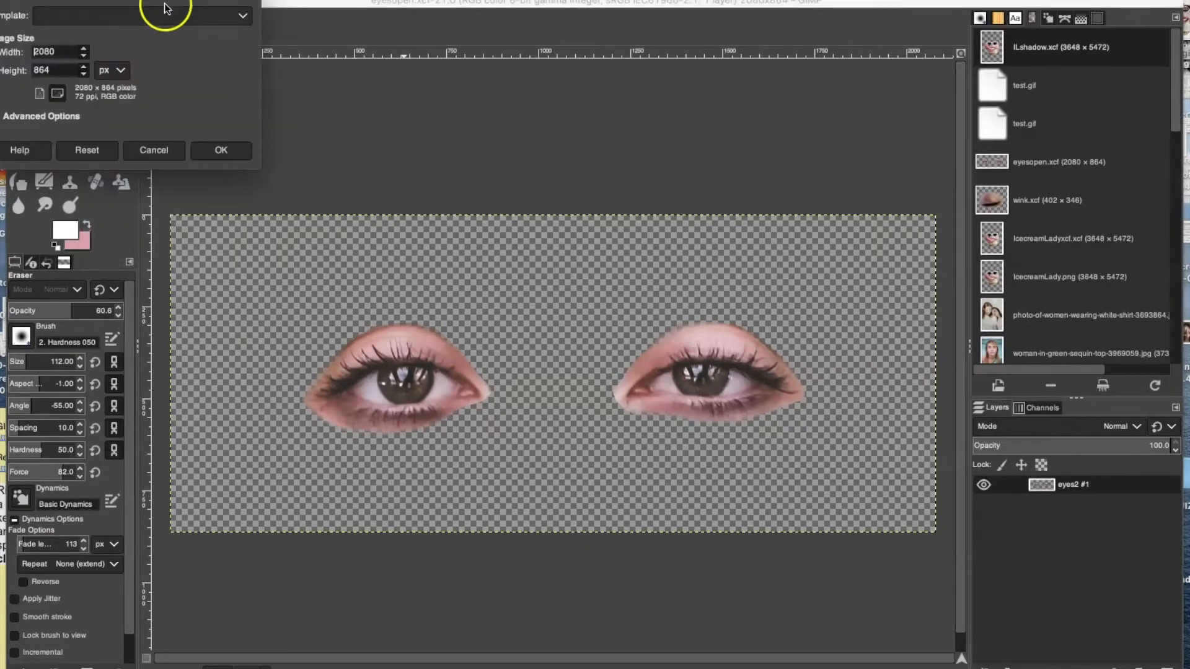
{"action": "left_click_drag", "start_coordinate": [167, 0], "coordinate": [461, 154]}
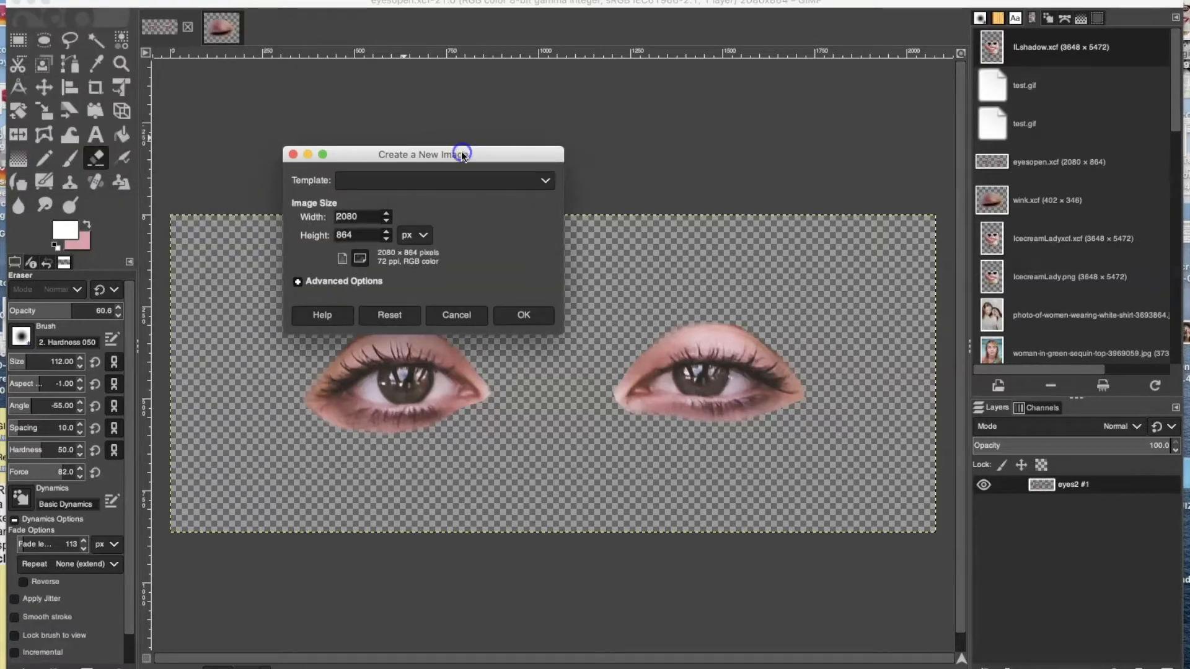
{"action": "double_click", "coordinate": [364, 218]}
{"action": "type", "text": "500"}
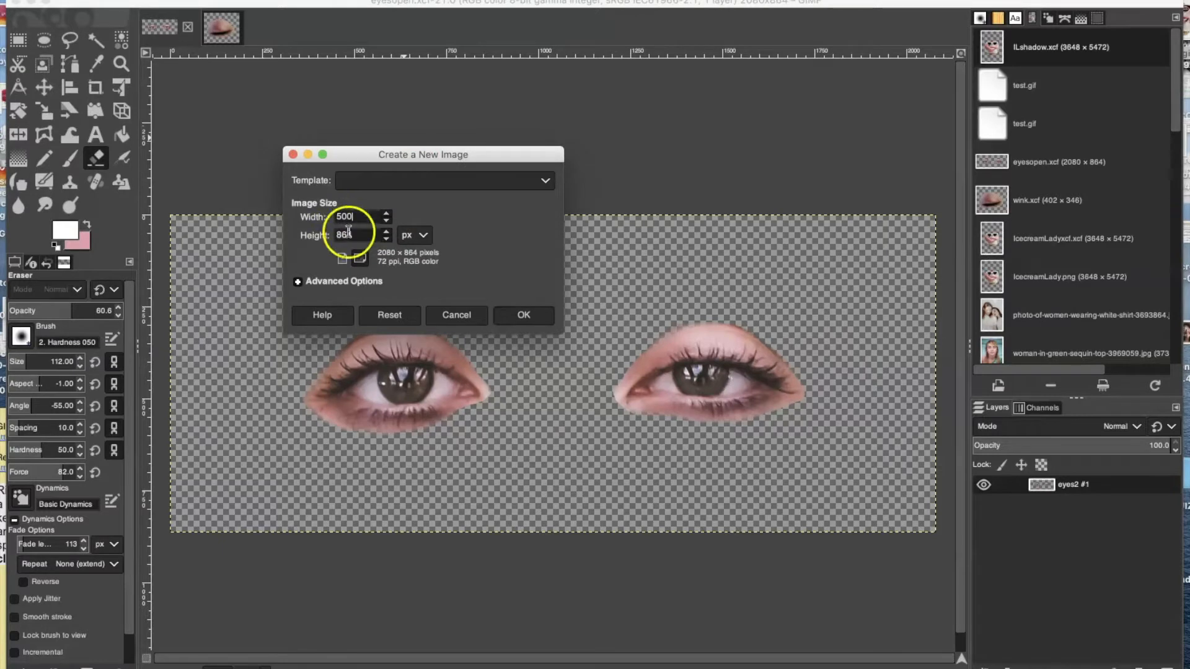
{"action": "left_click", "coordinate": [424, 238]}
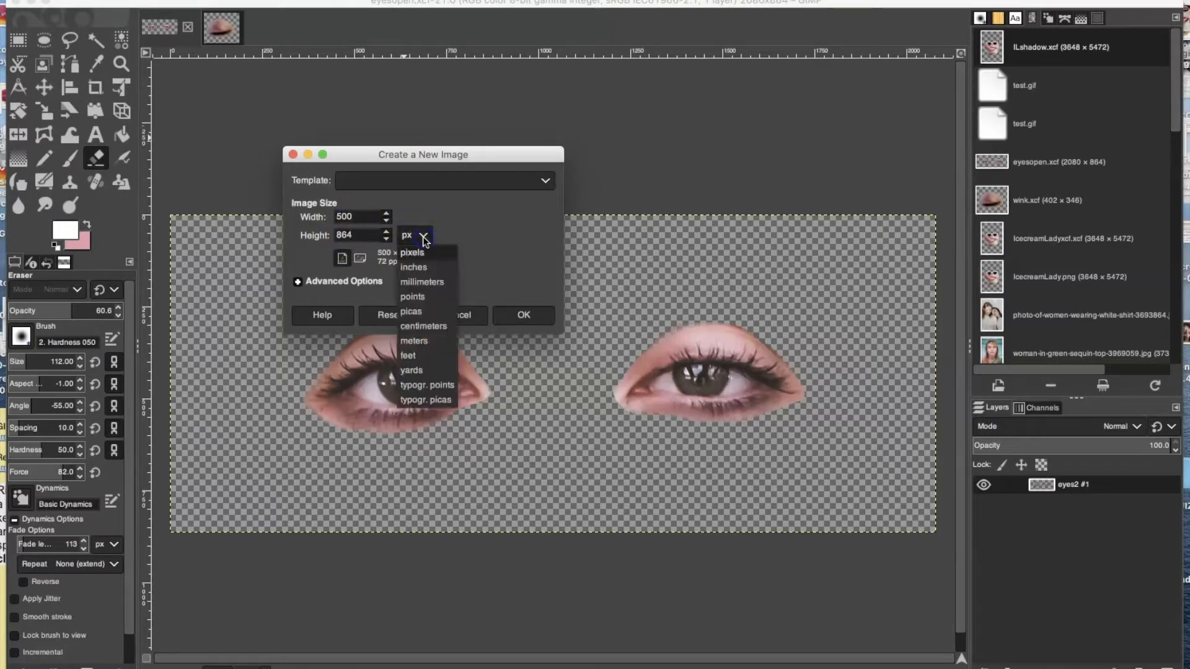
{"action": "left_click", "coordinate": [425, 241]}
{"action": "left_click_drag", "start_coordinate": [387, 238], "coordinate": [345, 236]}
{"action": "type", "text": "500"}
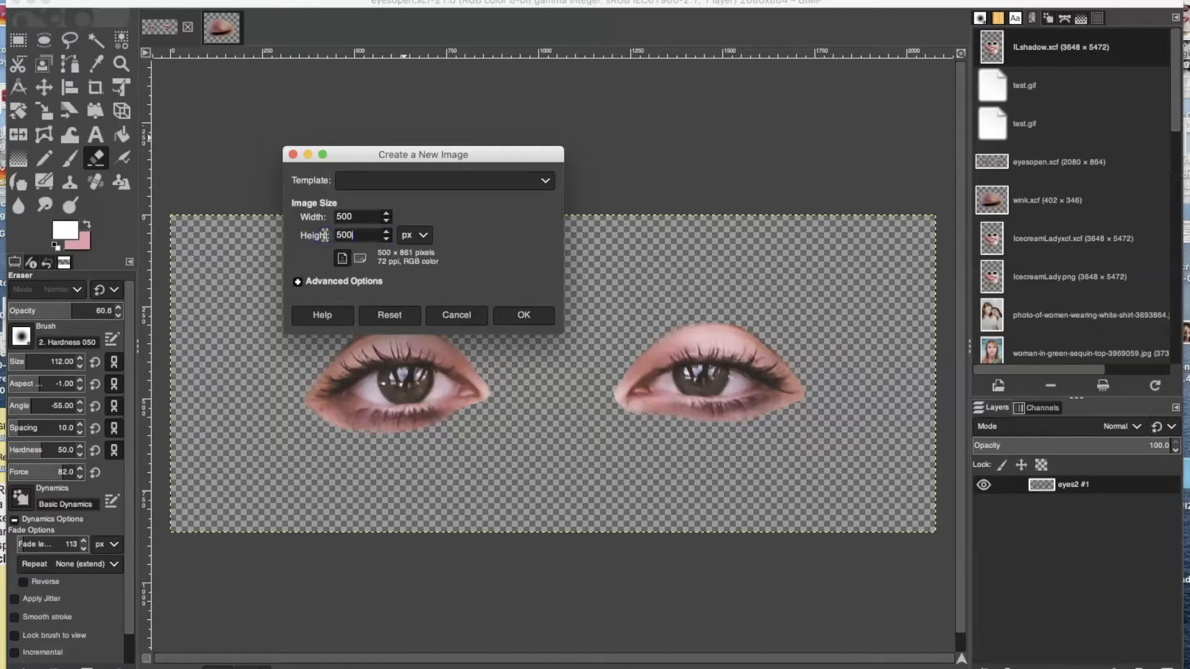
{"action": "left_click", "coordinate": [487, 244]}
Step: Create the image with 8-bit integer precision and background color fill, and bucket-fill its canvas with white
{"action": "left_click", "coordinate": [327, 282]}
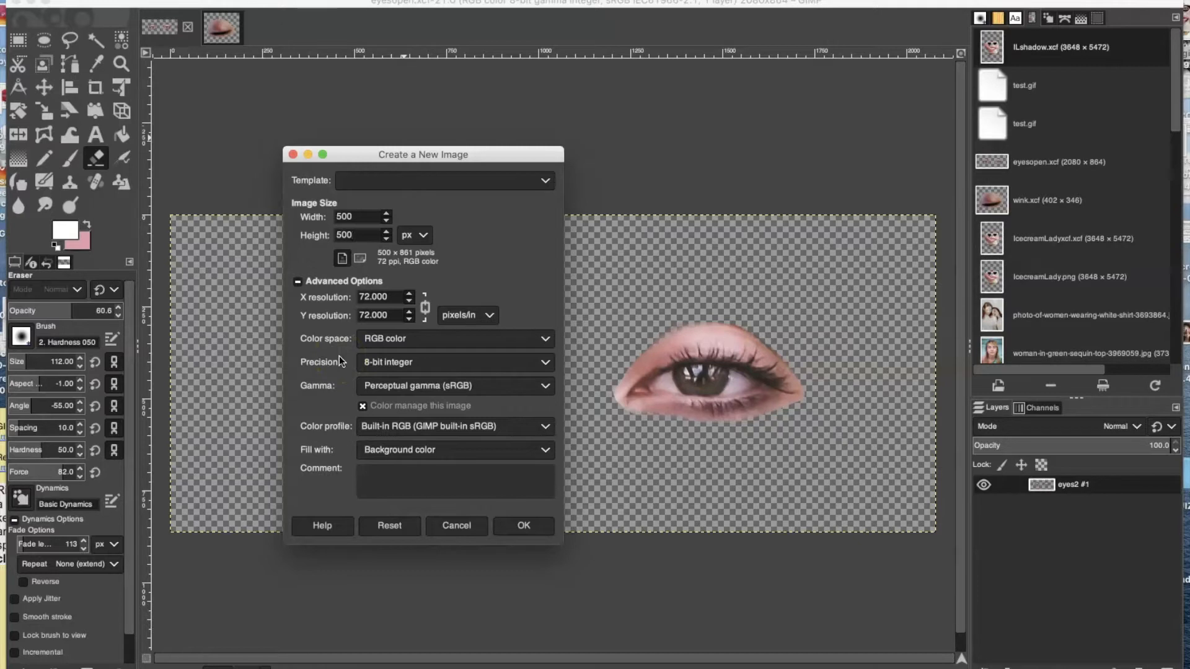
{"action": "left_click", "coordinate": [315, 386]}
{"action": "left_click", "coordinate": [402, 363]}
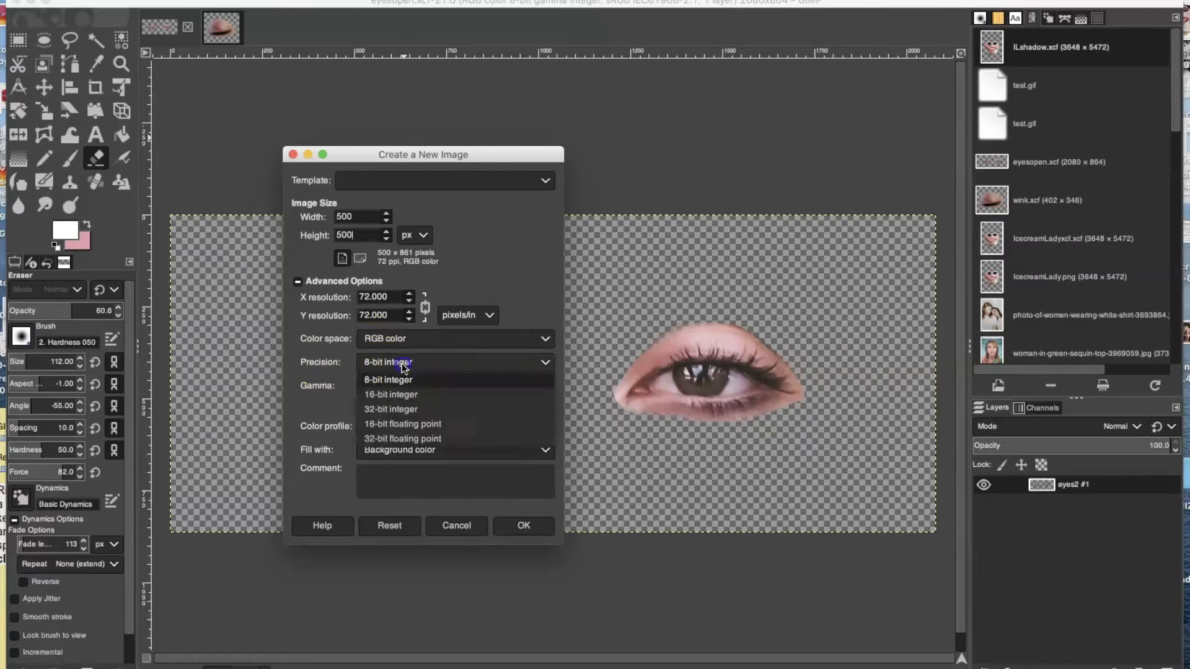
{"action": "left_click", "coordinate": [409, 365]}
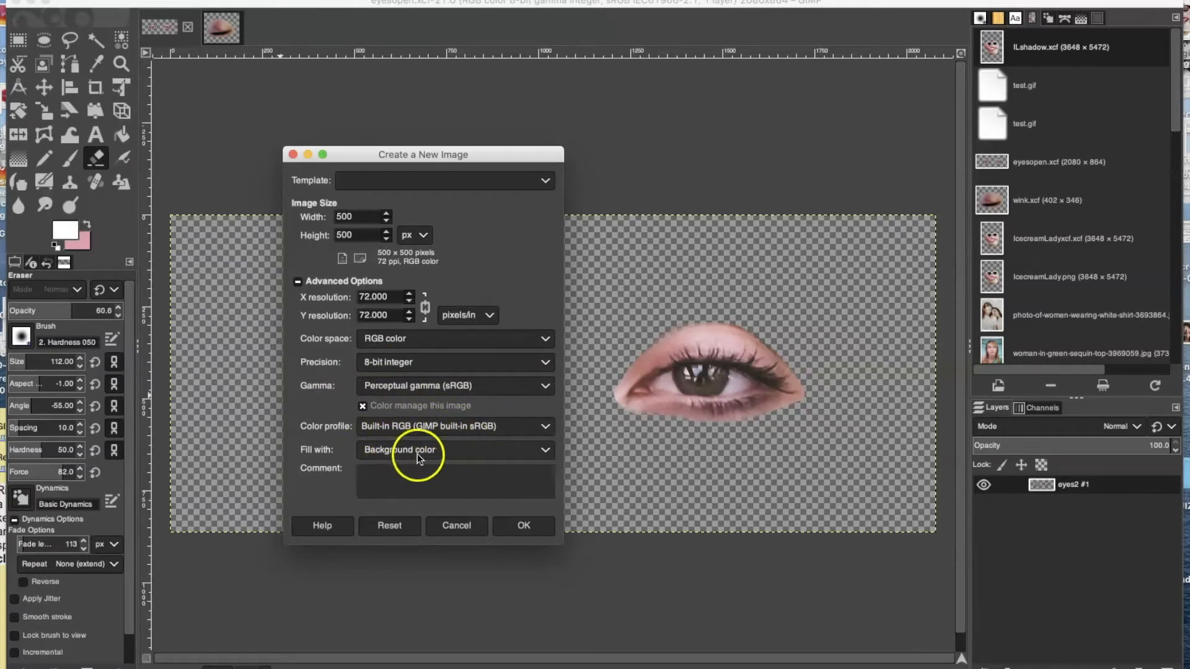
{"action": "left_click", "coordinate": [548, 451]}
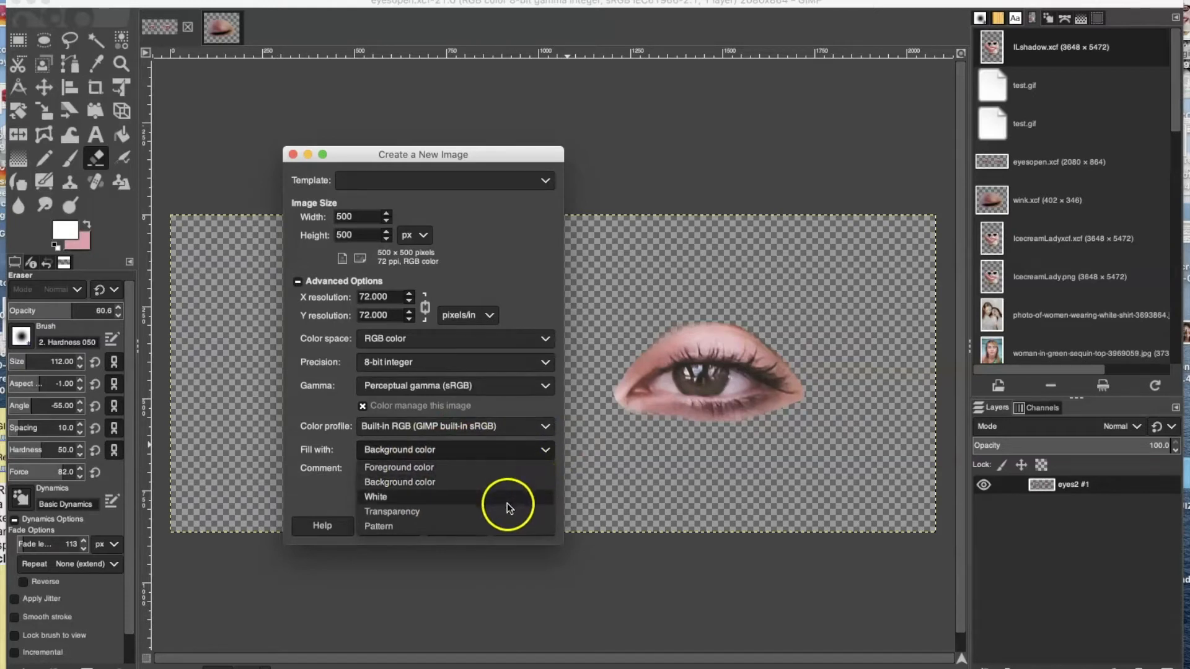
{"action": "left_click", "coordinate": [541, 449]}
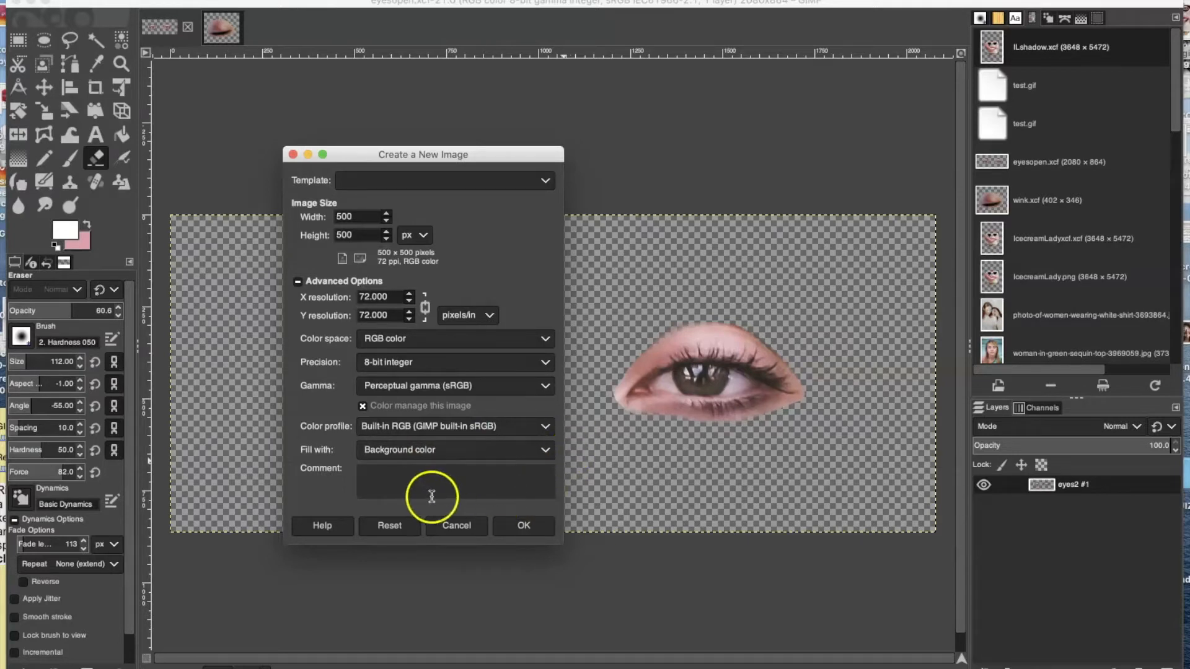
{"action": "left_click", "coordinate": [523, 525]}
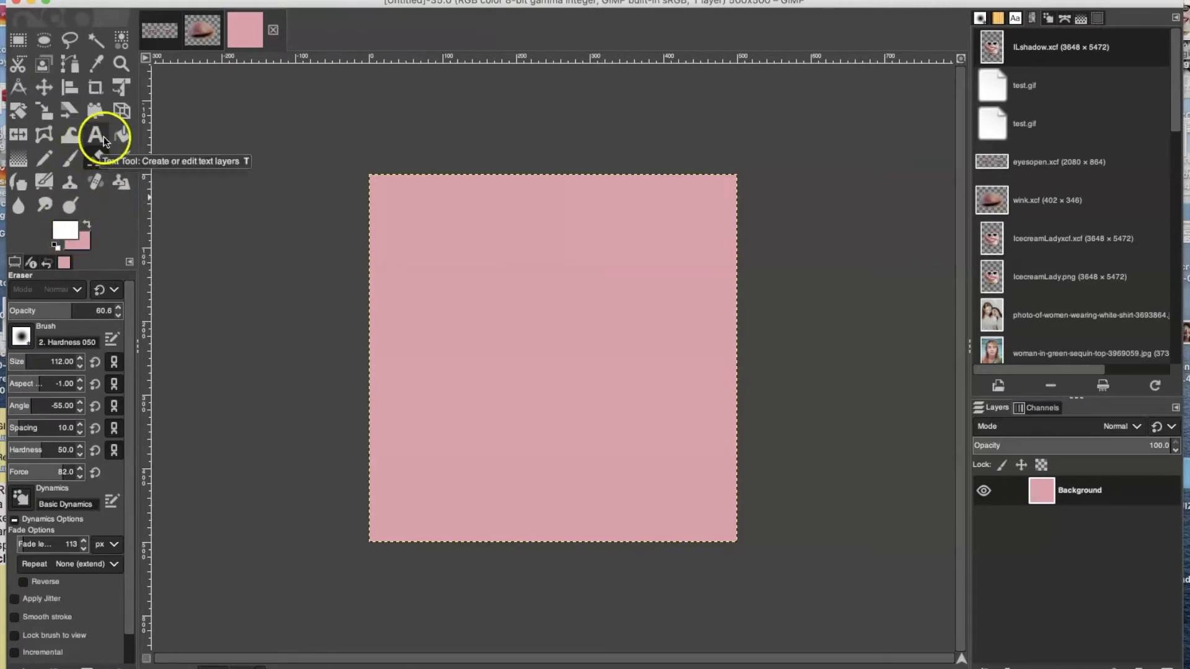
{"action": "left_click", "coordinate": [122, 136]}
{"action": "left_click", "coordinate": [438, 223]}
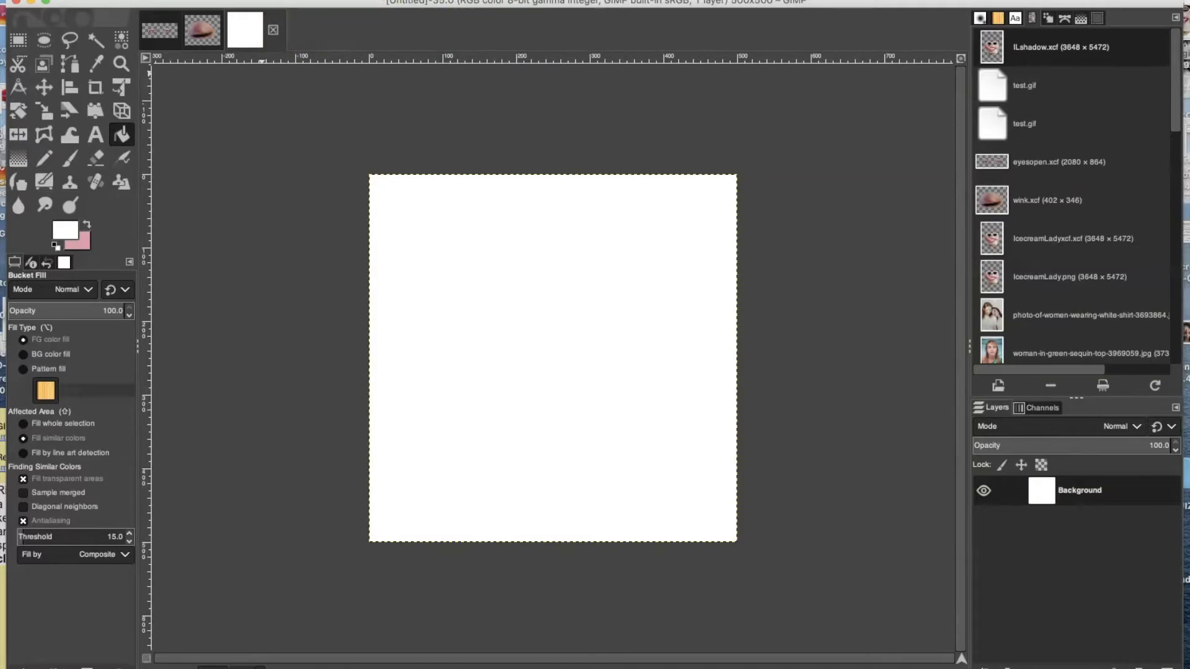
Step: Open ILshadow.xcf from the document history
{"action": "left_click", "coordinate": [1024, 48]}
{"action": "double_click", "coordinate": [1018, 47]}
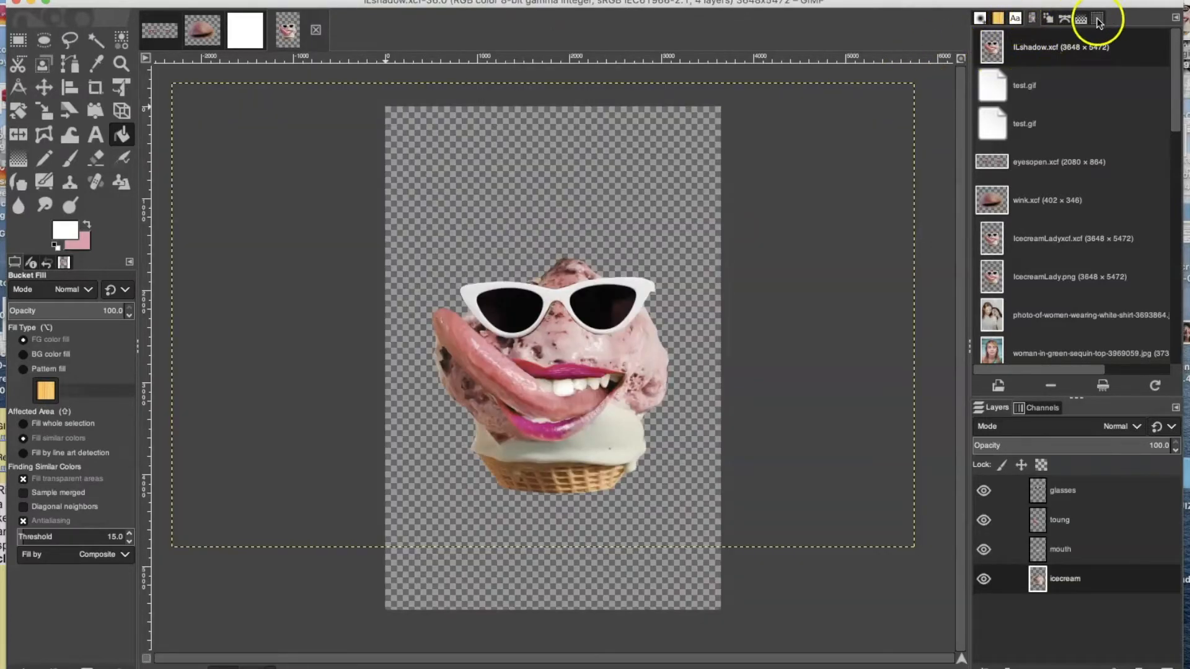
Step: Examine the brushes, gradient, paths and document history dialogs, and compare the blank white image with ILshadow.xcf
{"action": "left_click", "coordinate": [1025, 20]}
{"action": "mouse_move", "coordinate": [976, 24]}
{"action": "left_mouse_down"}
{"action": "mouse_move", "coordinate": [1119, 23]}
{"action": "mouse_move", "coordinate": [963, 43]}
{"action": "mouse_move", "coordinate": [967, 28]}
{"action": "left_mouse_up"}
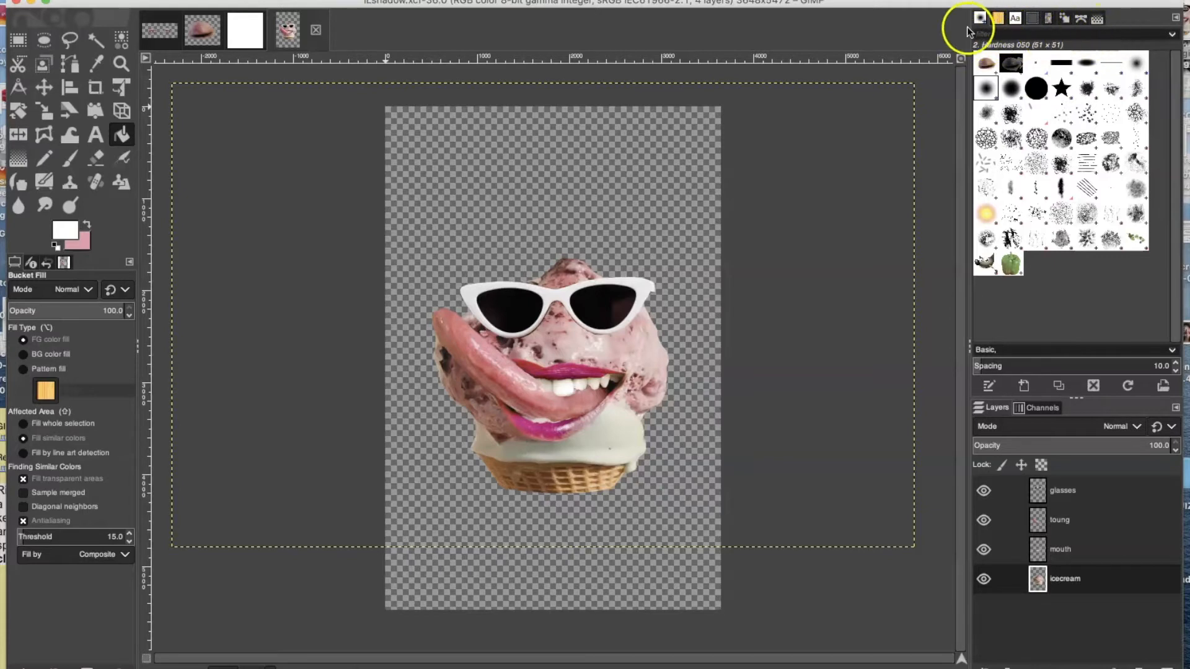
{"action": "left_click", "coordinate": [1101, 23]}
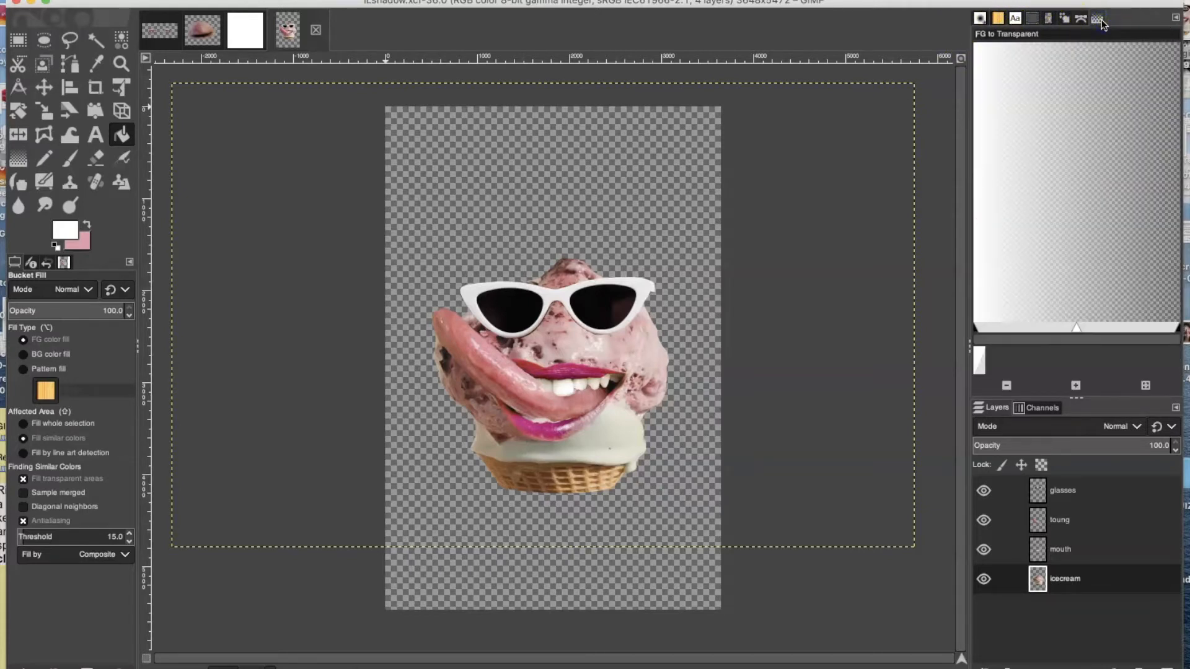
{"action": "left_click", "coordinate": [1081, 20]}
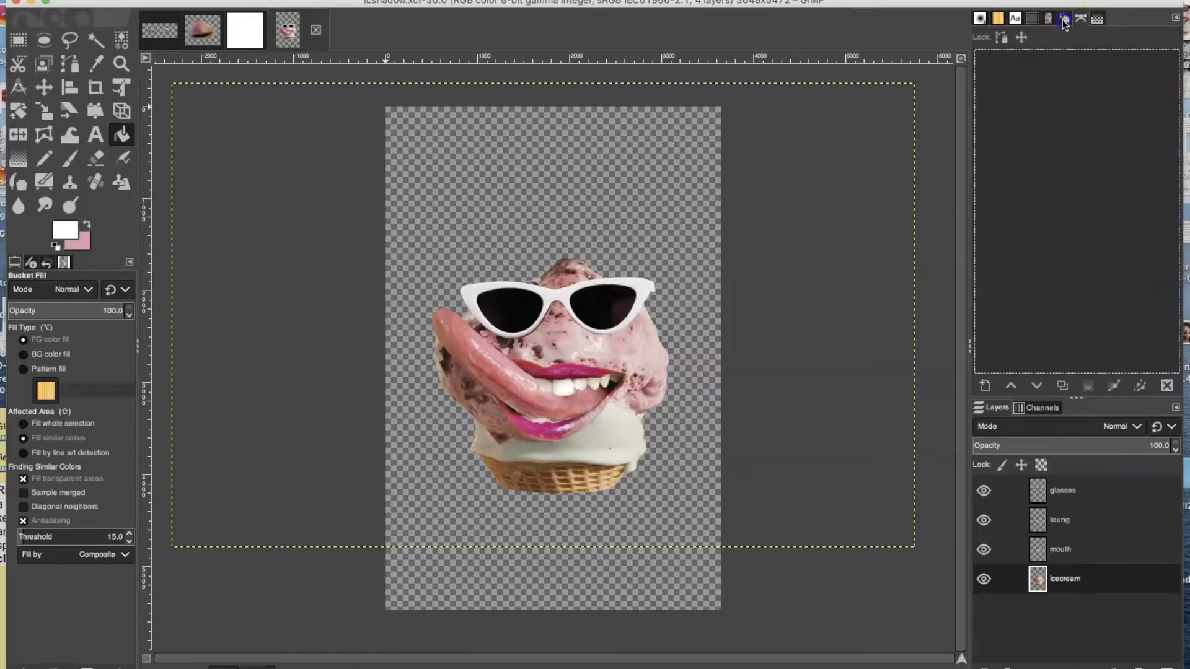
{"action": "left_click", "coordinate": [1064, 20]}
{"action": "left_click", "coordinate": [1047, 20]}
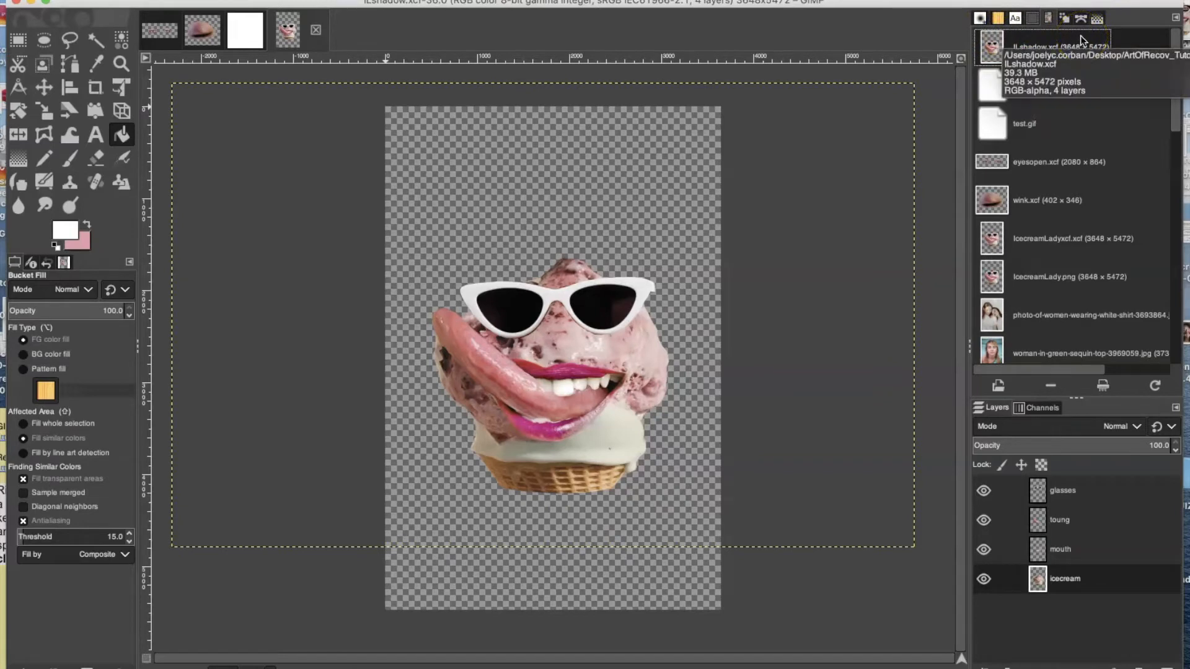
{"action": "left_click", "coordinate": [1051, 21]}
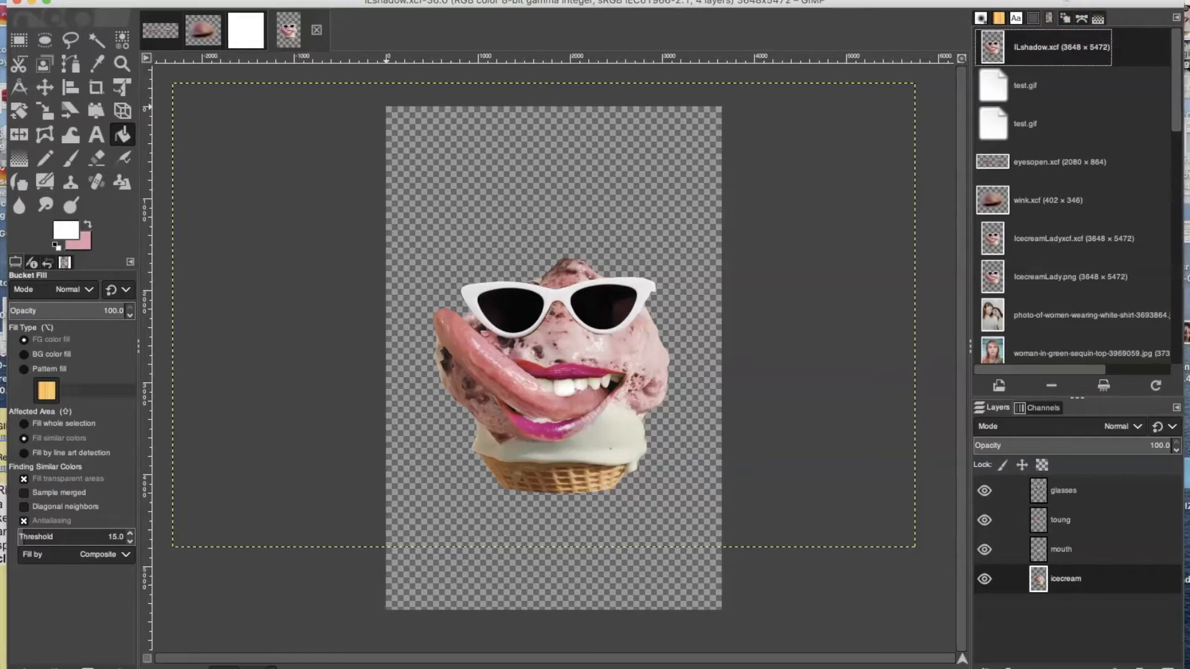
{"action": "left_click", "coordinate": [813, 131]}
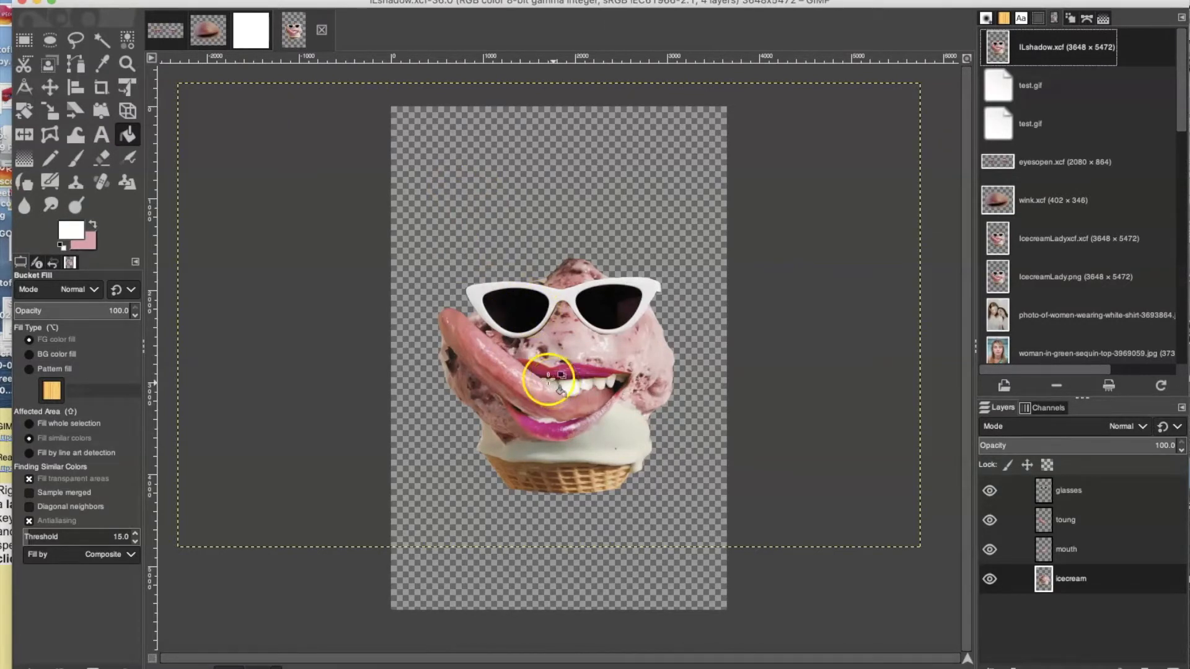
{"action": "left_click", "coordinate": [247, 35]}
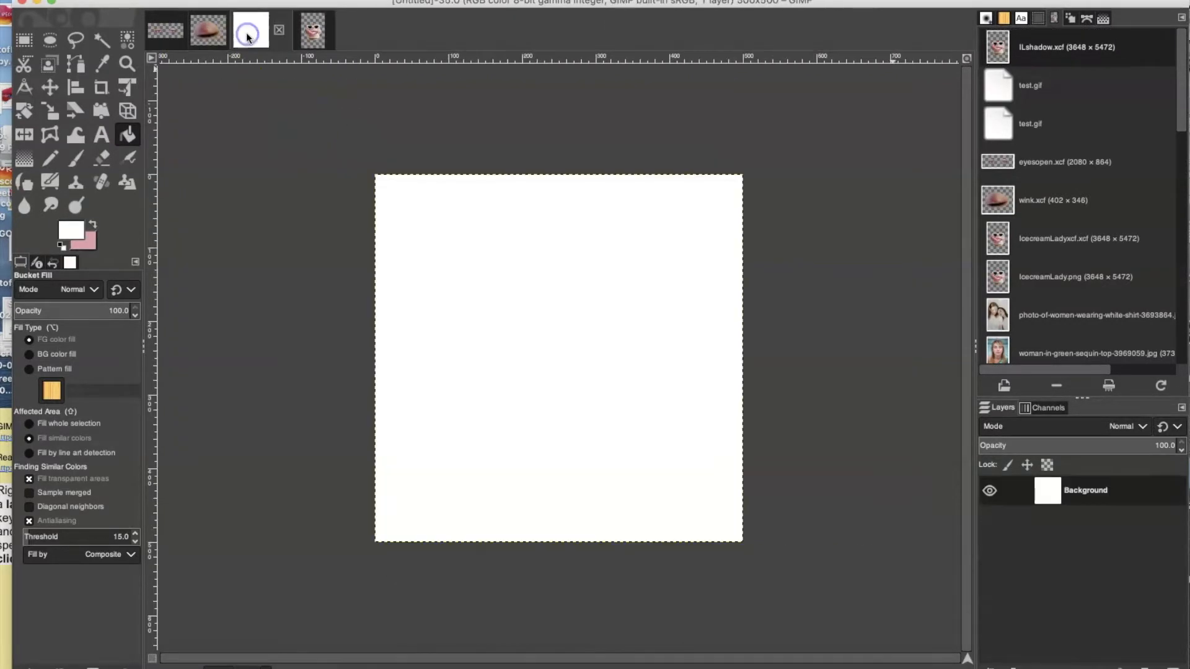
{"action": "left_click", "coordinate": [313, 30]}
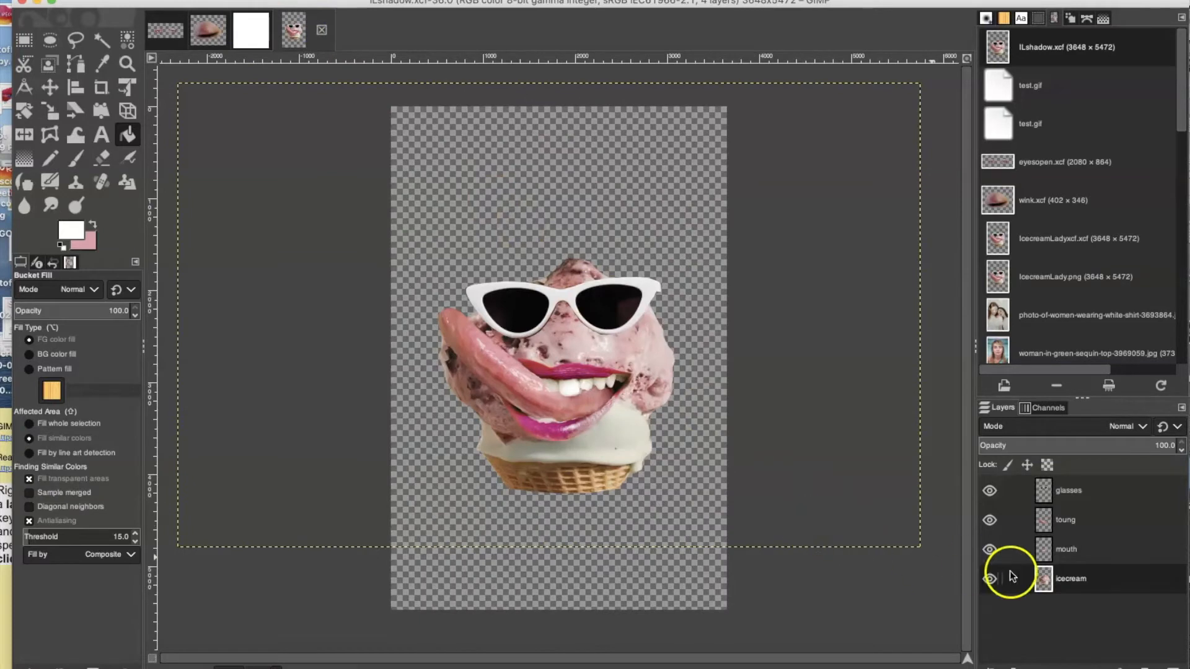
Step: Merge the glasses layer down into the toung layer of ILshadow.xcf
{"action": "left_click", "coordinate": [1085, 629]}
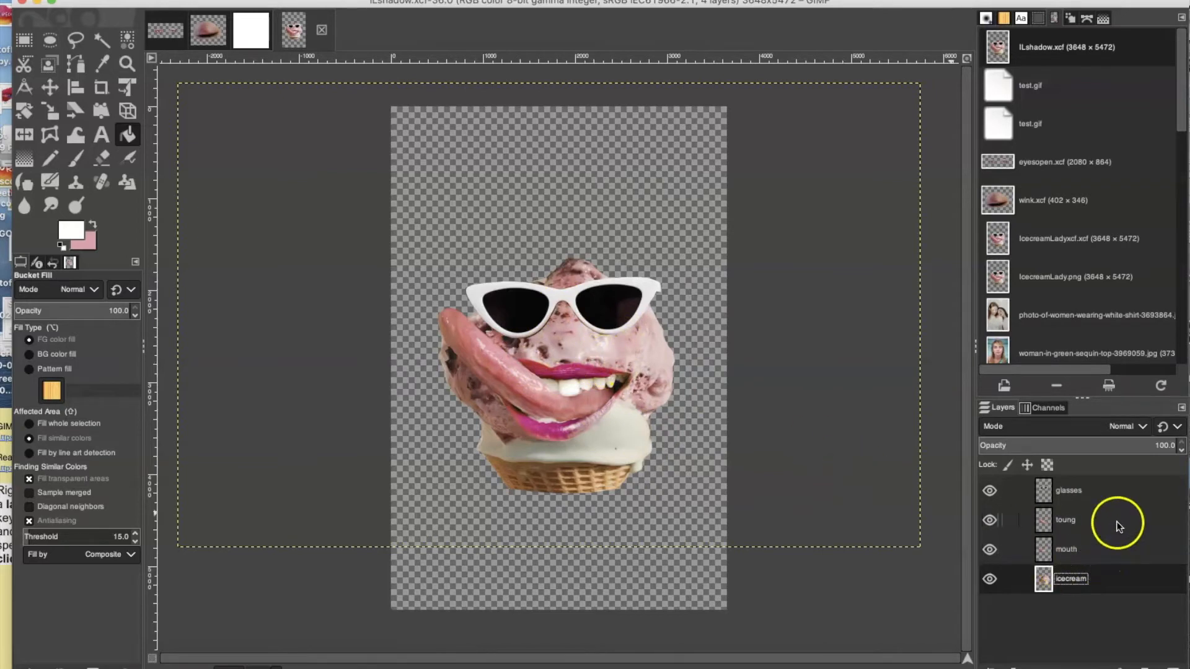
{"action": "left_click", "coordinate": [1126, 493]}
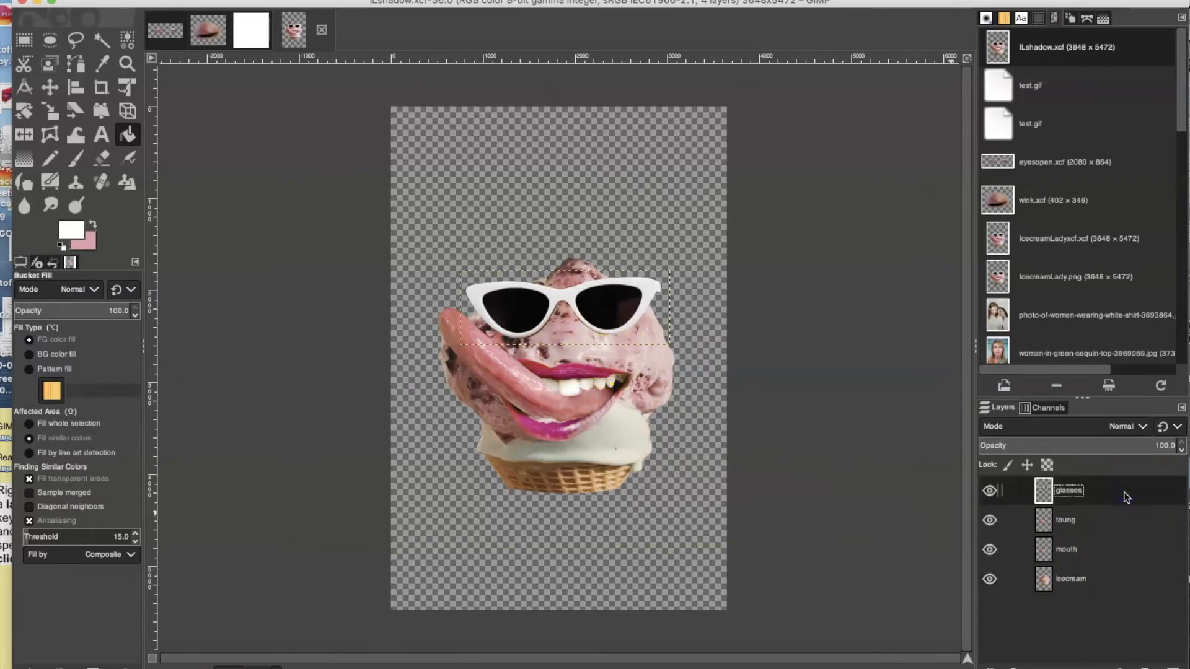
{"action": "right_click", "coordinate": [1126, 497]}
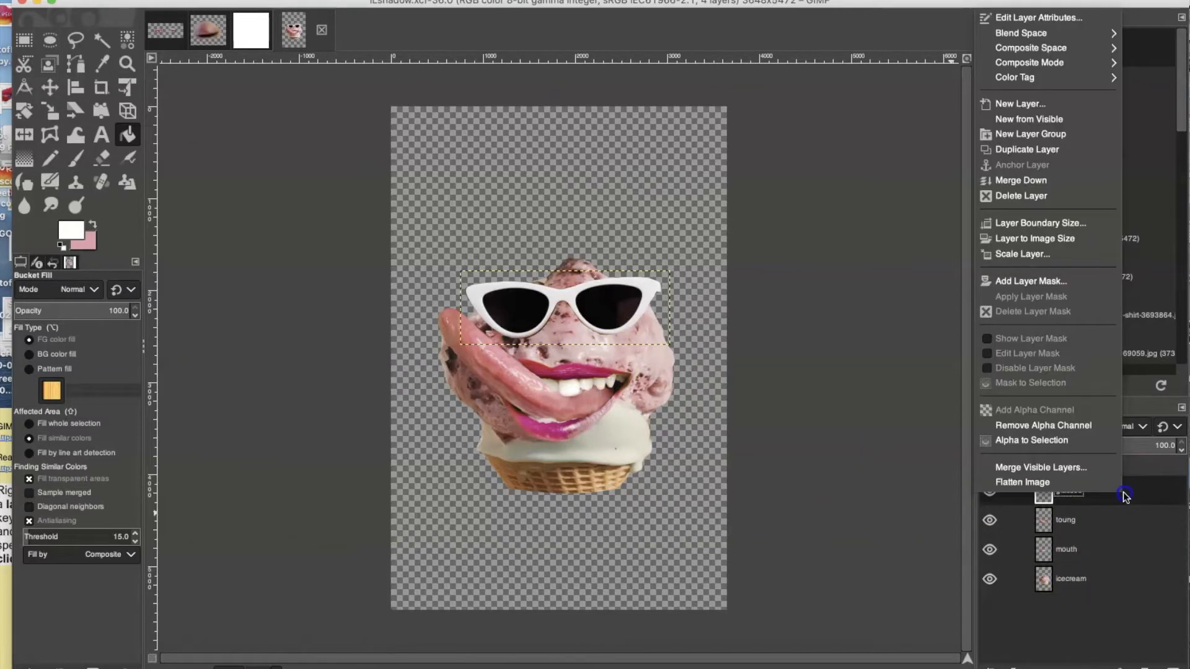
{"action": "left_click", "coordinate": [1041, 180]}
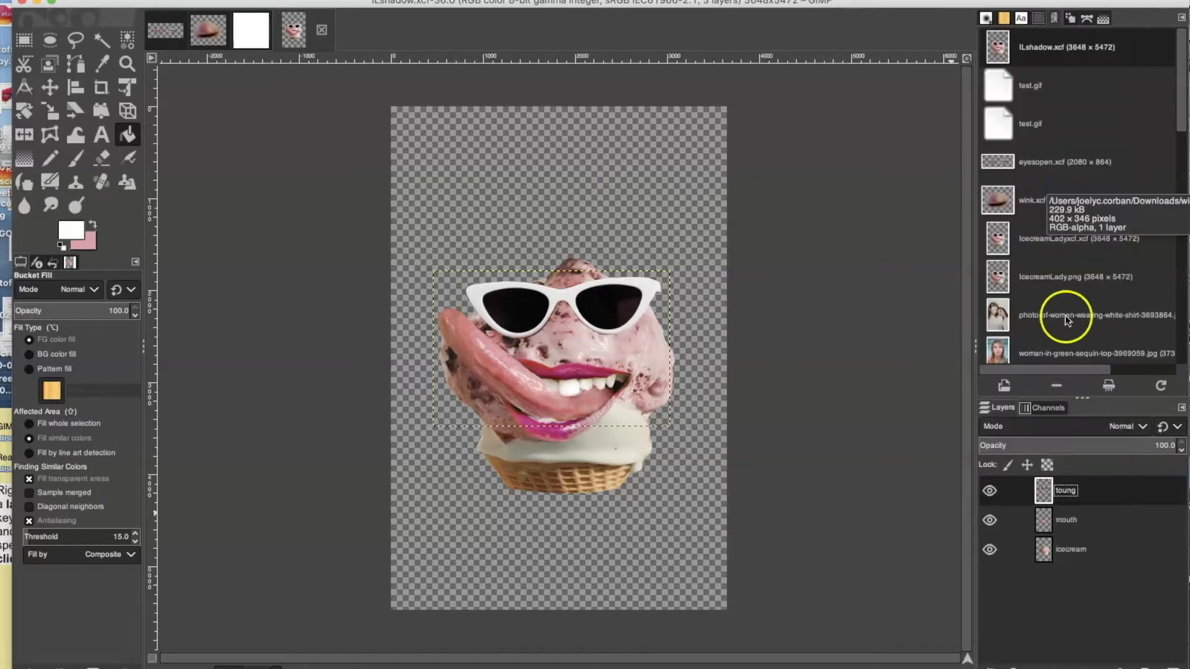
Step: Merge the toung layer down into mouth, and merge mouth down into the icecream layer of ILshadow.xcf
{"action": "right_click", "coordinate": [1121, 490]}
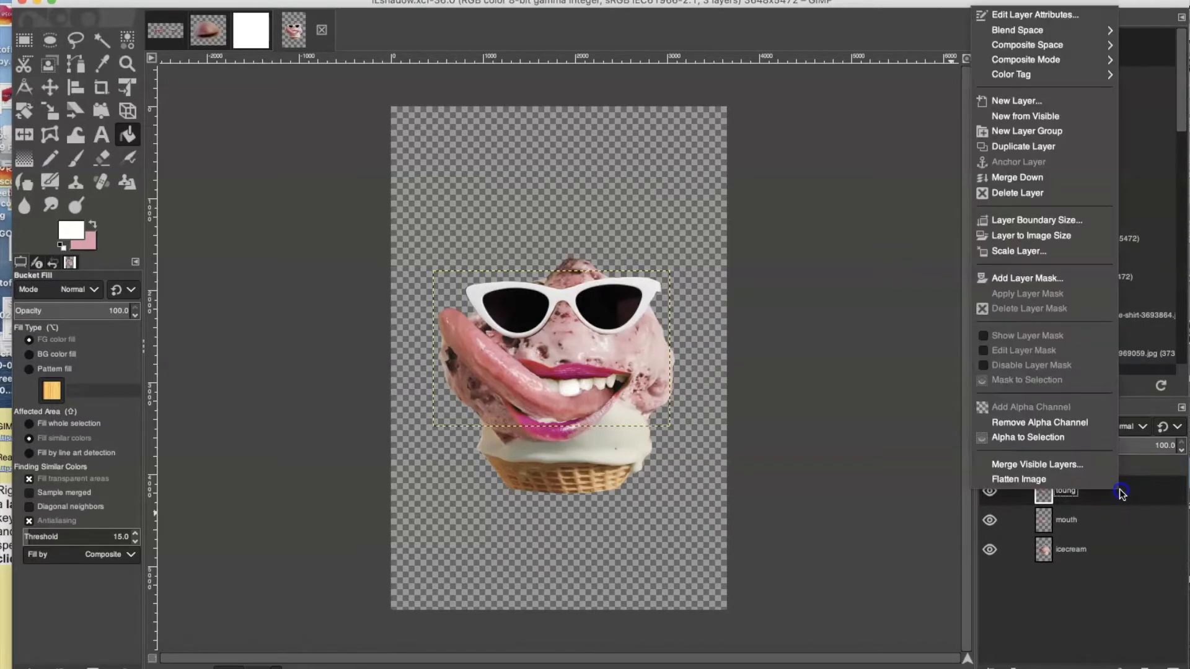
{"action": "left_click", "coordinate": [1028, 180]}
{"action": "right_click", "coordinate": [1115, 511]}
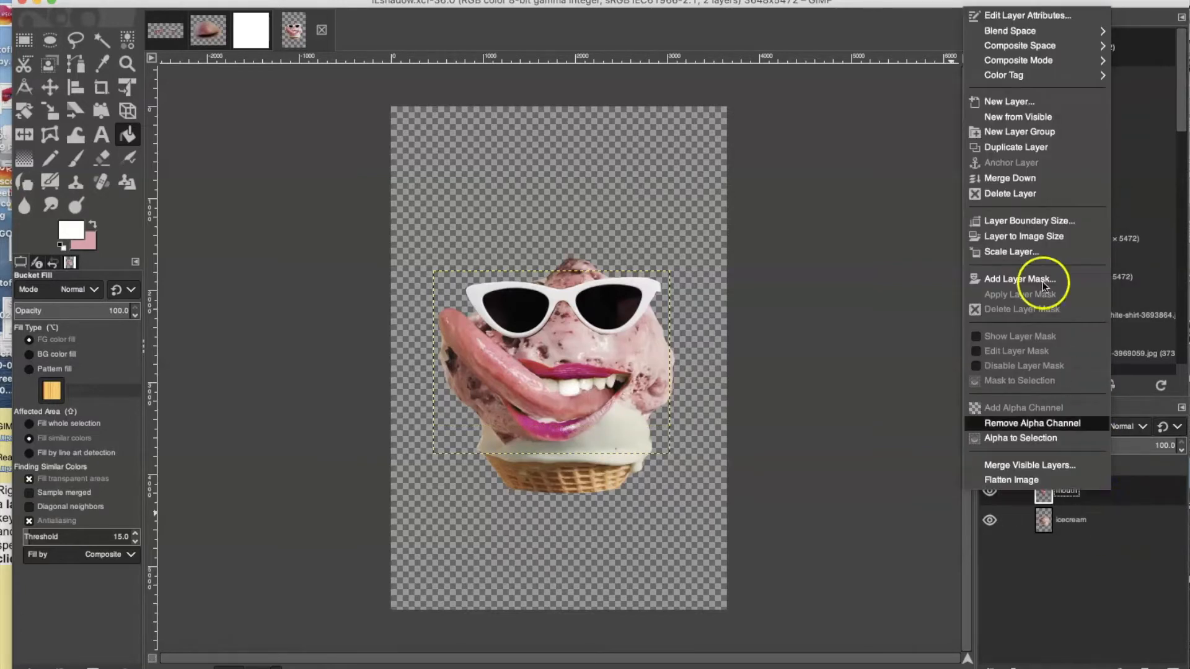
{"action": "left_click", "coordinate": [1021, 180]}
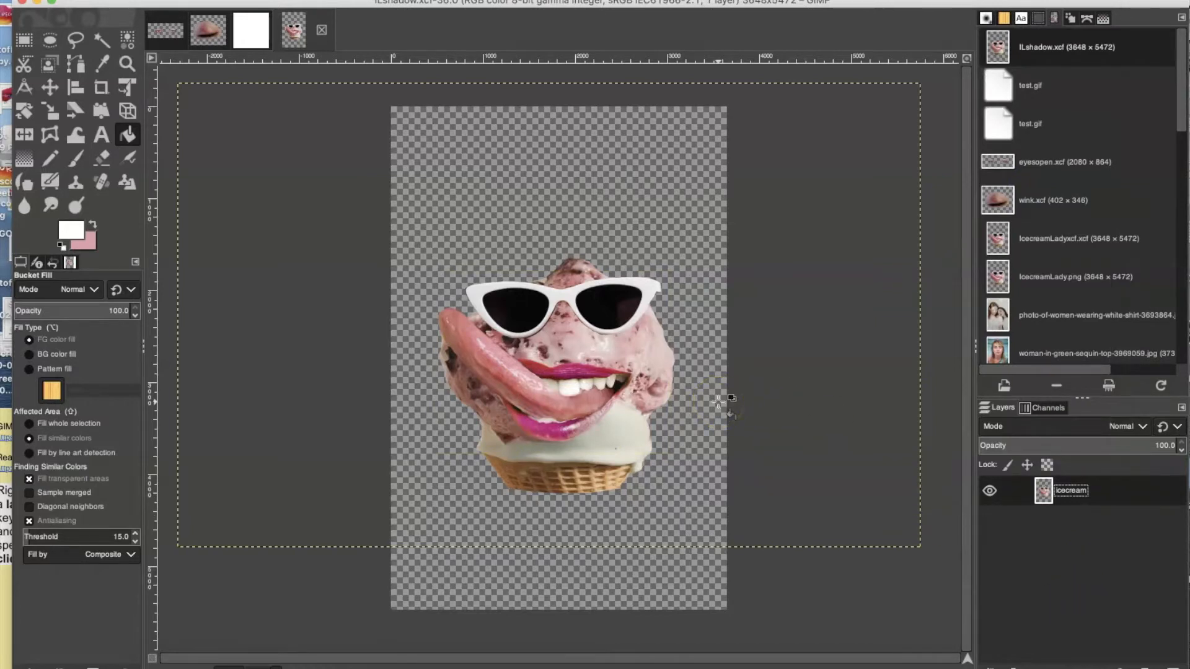
Step: Paste the copied ice cream face into the blank white 500x500 image as a floating selection
{"action": "left_click", "coordinate": [251, 30]}
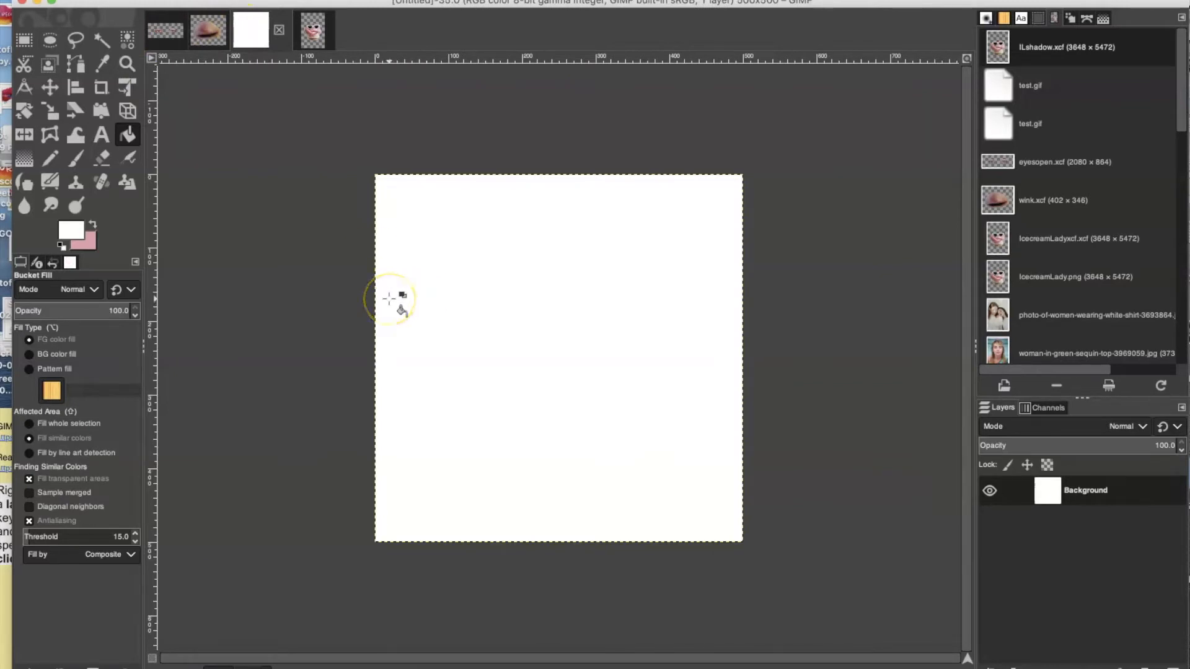
{"action": "key", "text": "super+v"}
{"action": "left_click", "coordinate": [436, 338]}
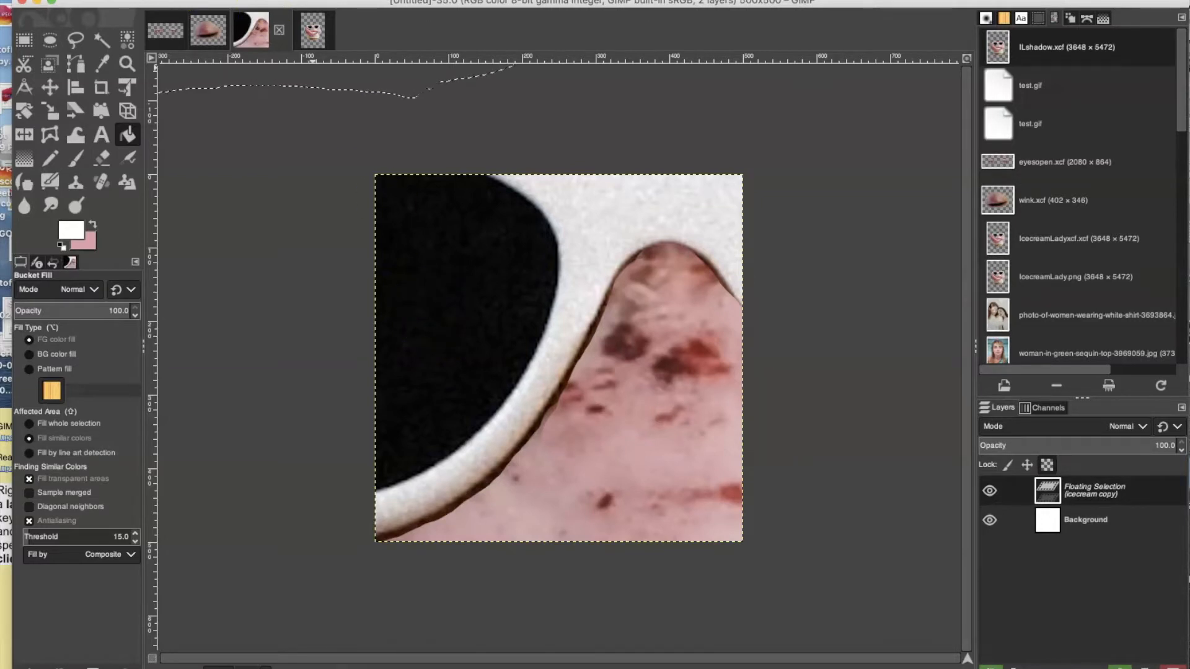
Step: Scale the pasted face proportionally to about 18% with Unified Transform, moving it over the small white canvas
{"action": "left_click", "coordinate": [204, 0]}
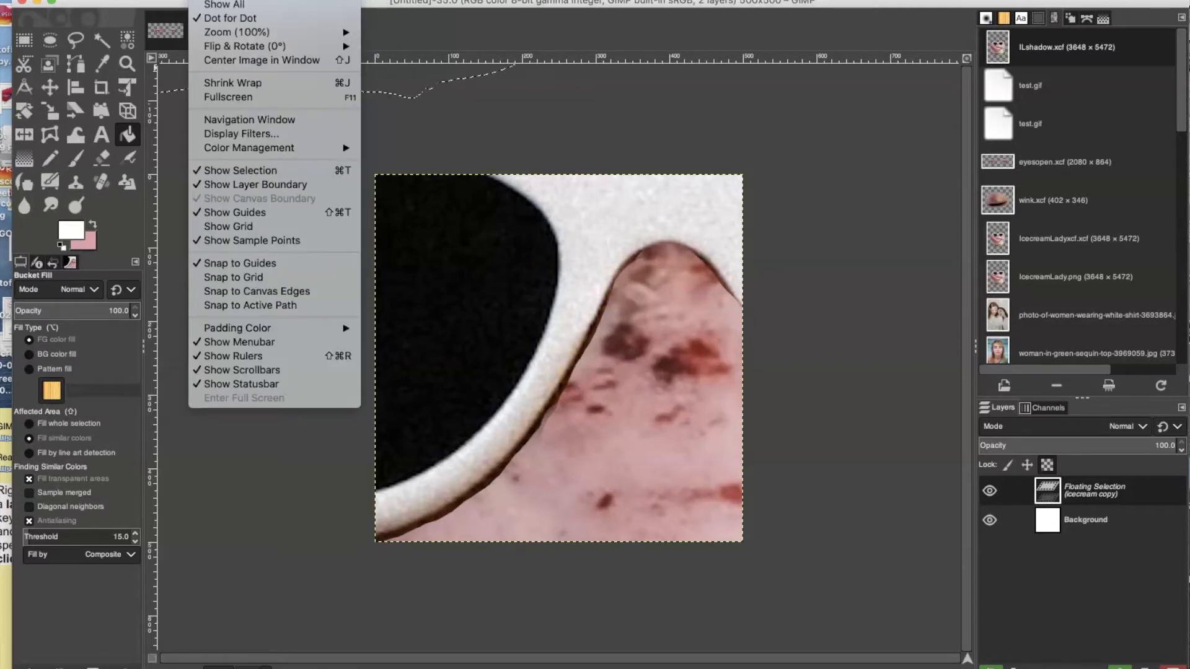
{"action": "mouse_move", "coordinate": [266, 32]}
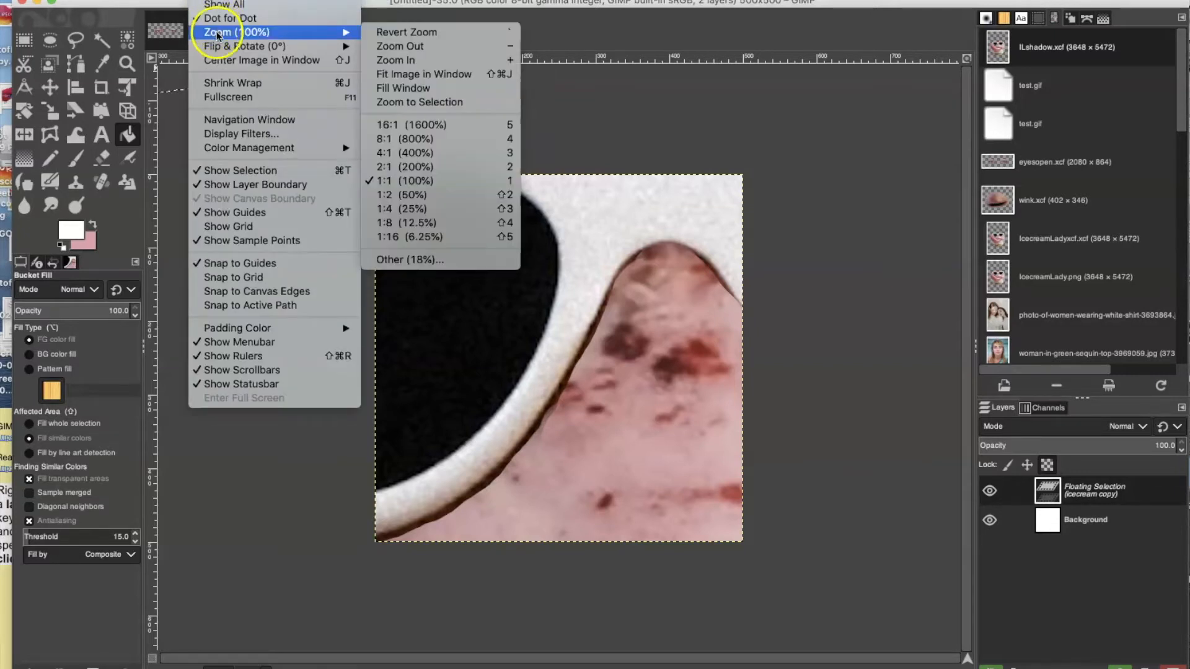
{"action": "left_click", "coordinate": [437, 236]}
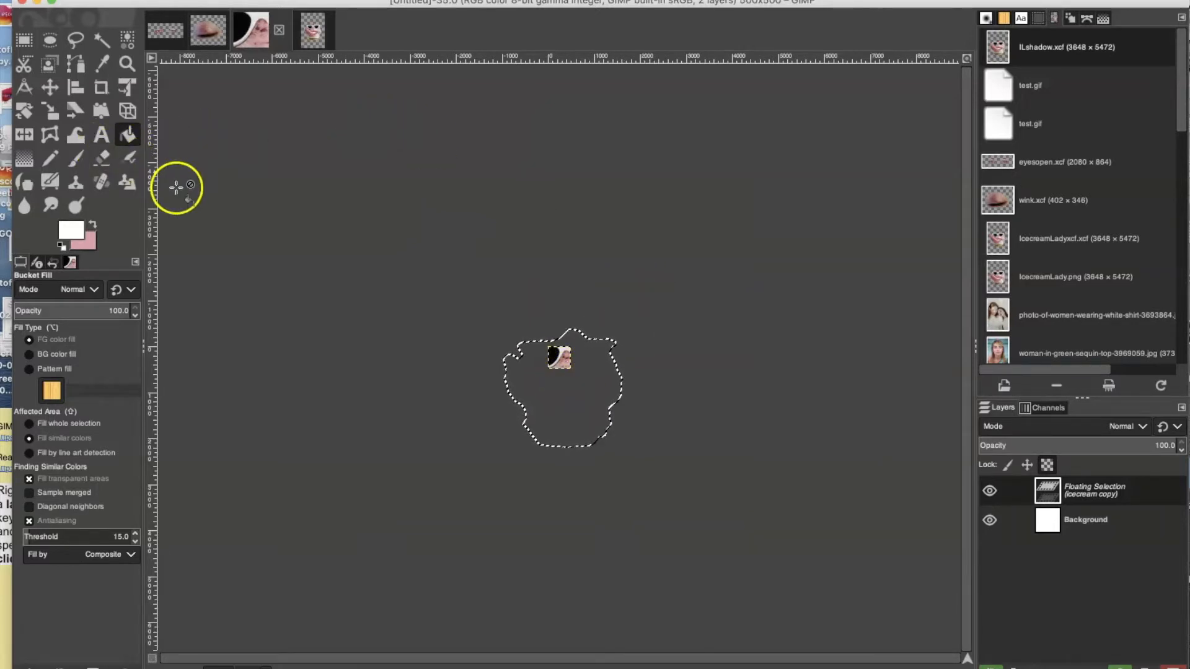
{"action": "left_click", "coordinate": [128, 89]}
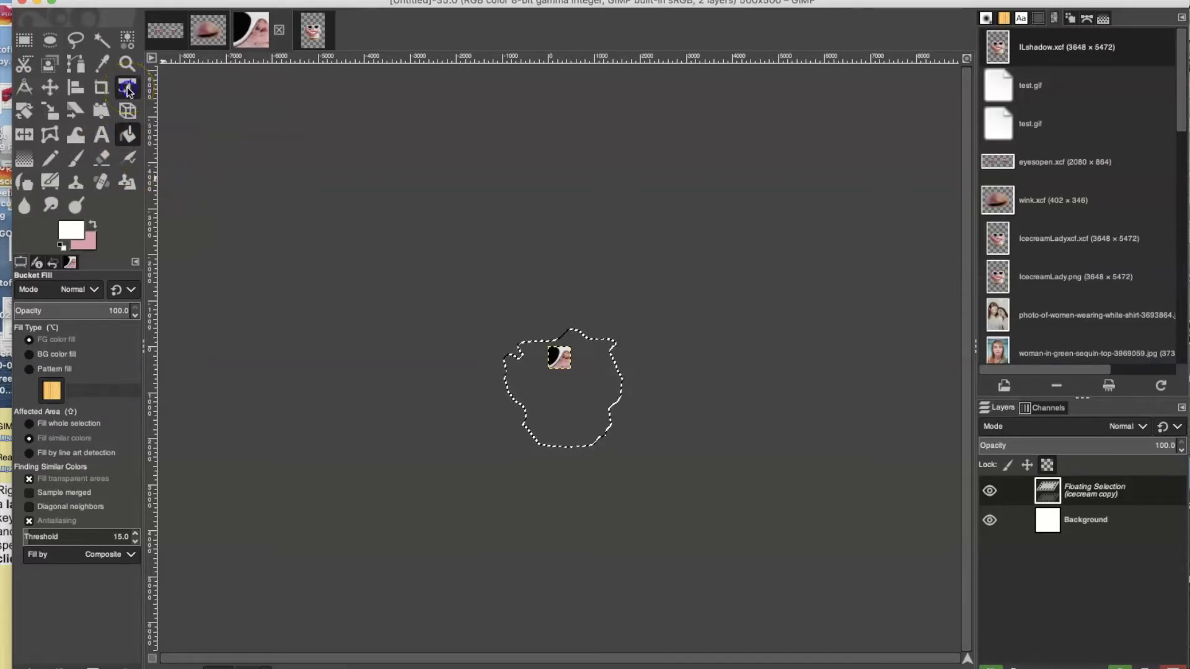
{"action": "left_click", "coordinate": [504, 326]}
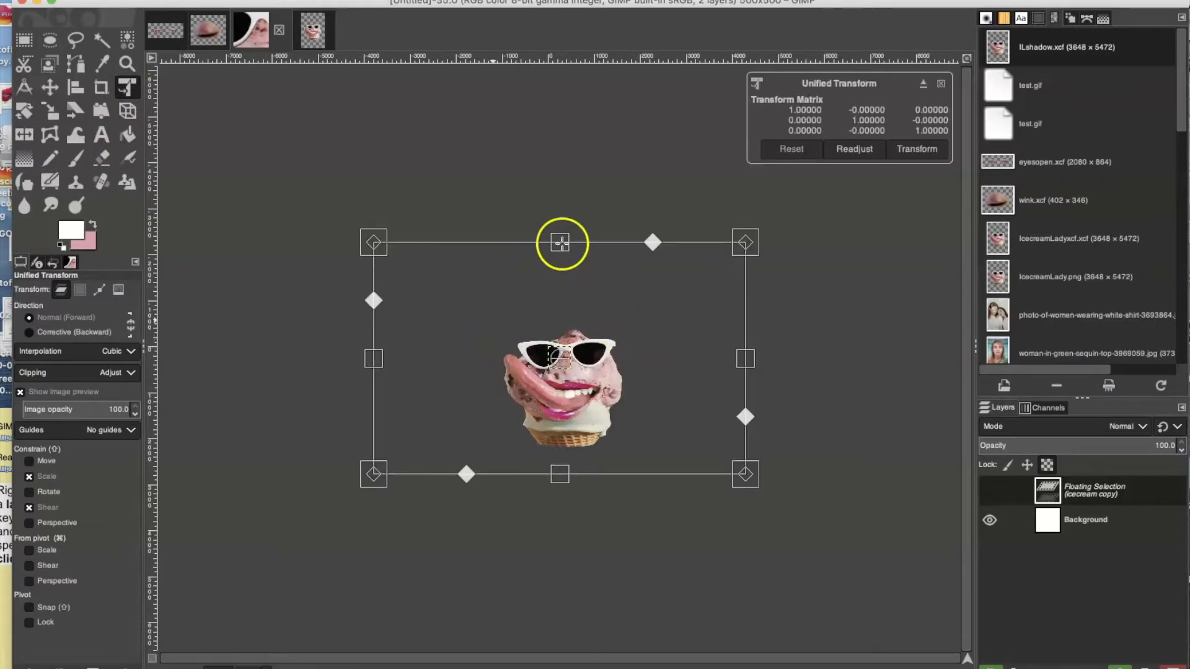
{"action": "left_click_drag", "start_coordinate": [562, 243], "coordinate": [559, 423]}
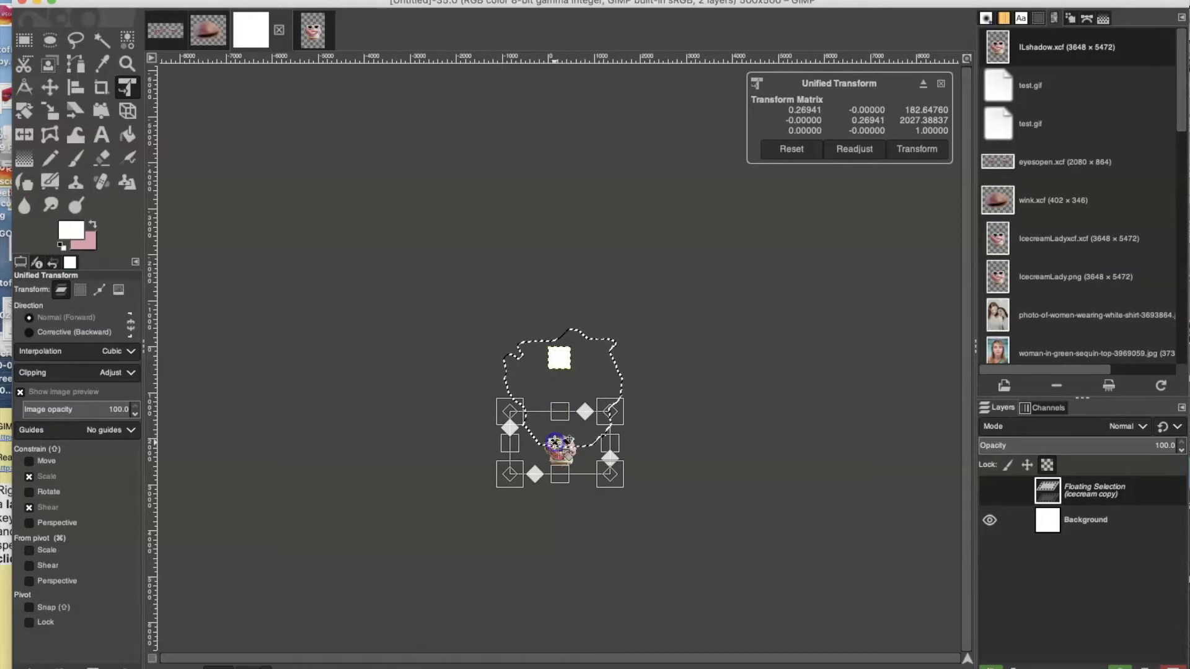
{"action": "left_click_drag", "start_coordinate": [551, 413], "coordinate": [553, 411]}
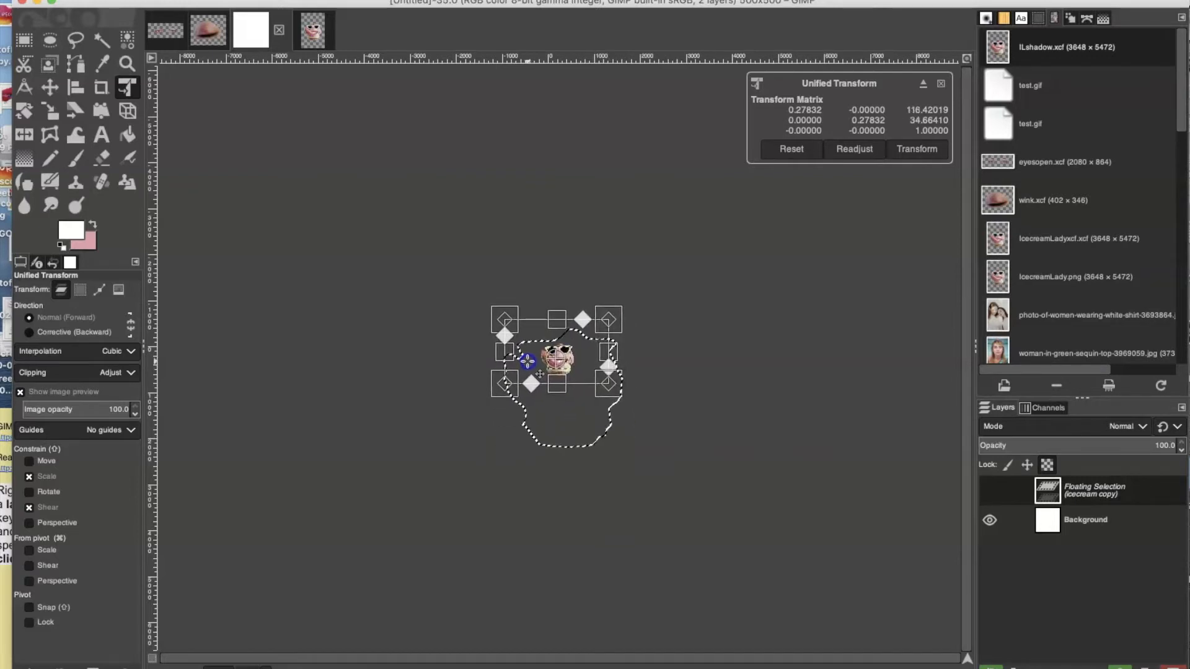
{"action": "left_click_drag", "start_coordinate": [556, 320], "coordinate": [527, 372]}
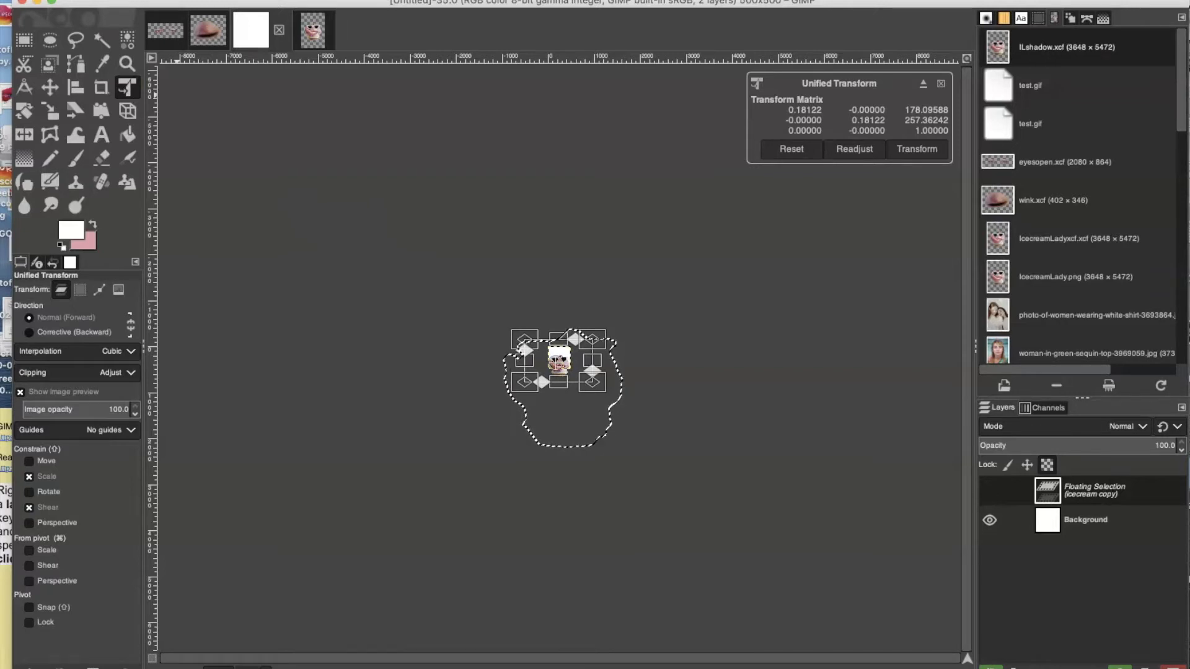
Step: Move the scaled face up so it fits inside the white canvas, and apply the transform
{"action": "left_click", "coordinate": [211, 1]}
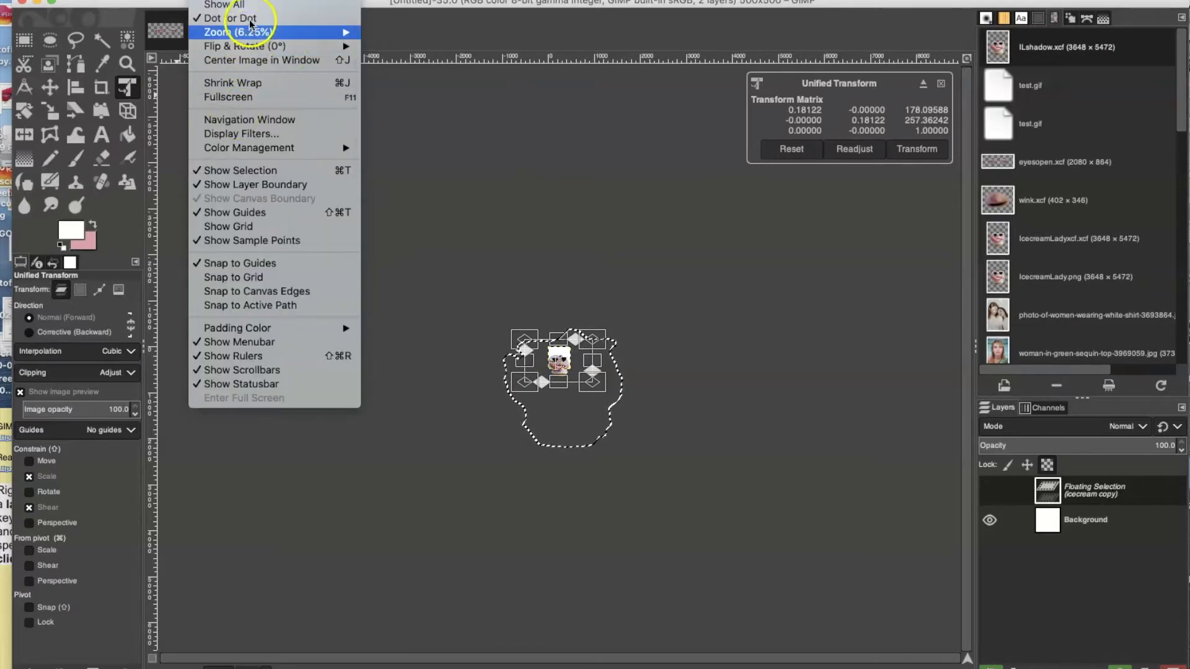
{"action": "mouse_move", "coordinate": [344, 32]}
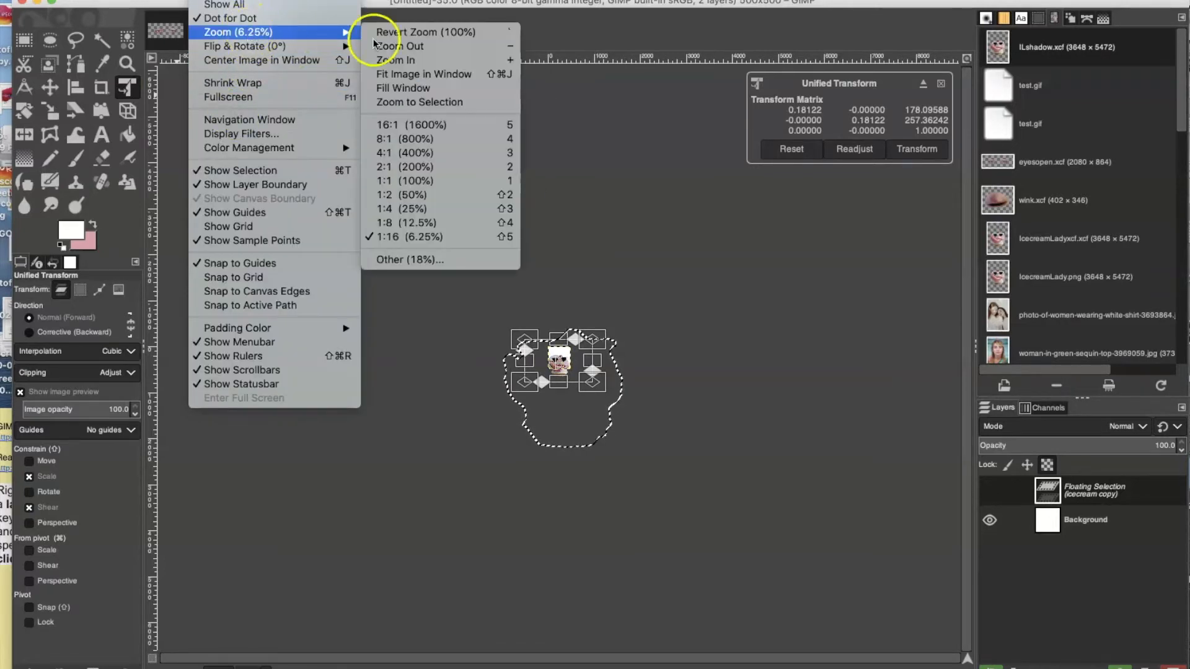
{"action": "left_click", "coordinate": [420, 210]}
{"action": "left_click_drag", "start_coordinate": [575, 364], "coordinate": [585, 320]}
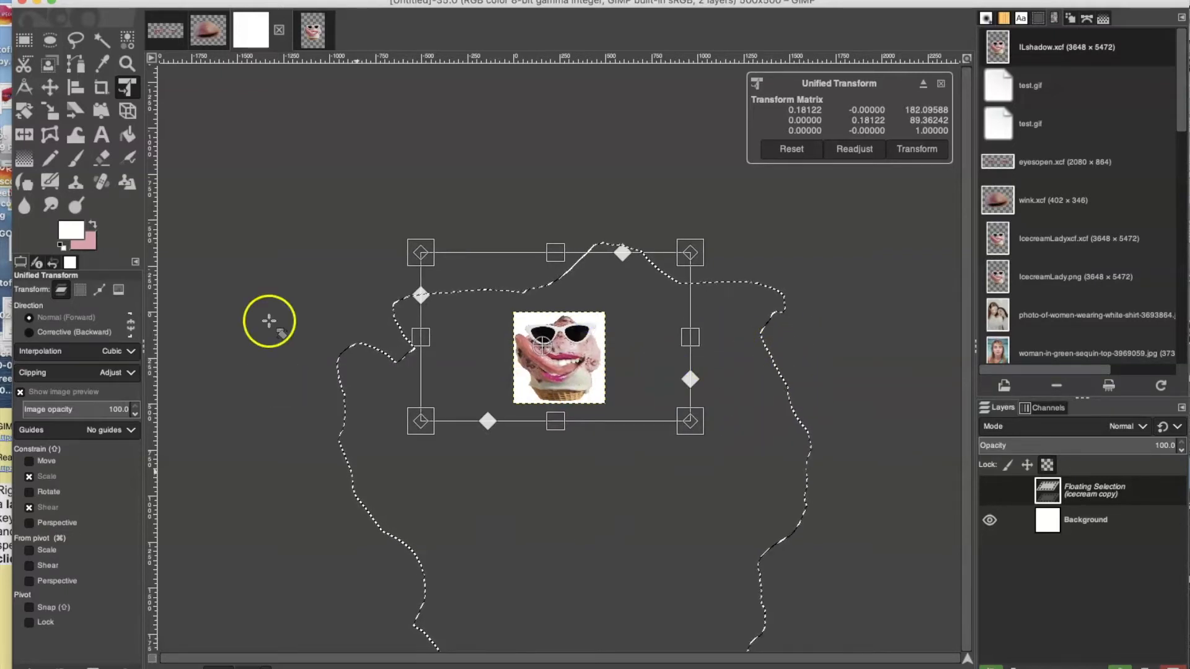
{"action": "left_click", "coordinate": [52, 87]}
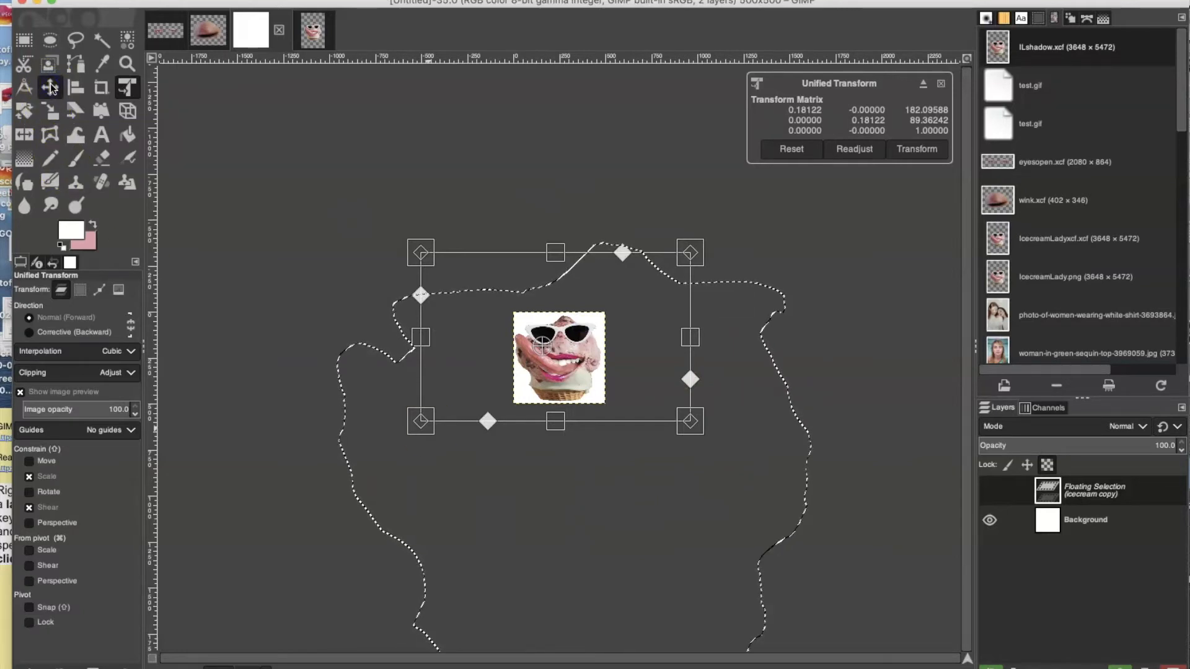
{"action": "left_click", "coordinate": [313, 133]}
{"action": "left_click", "coordinate": [509, 254]}
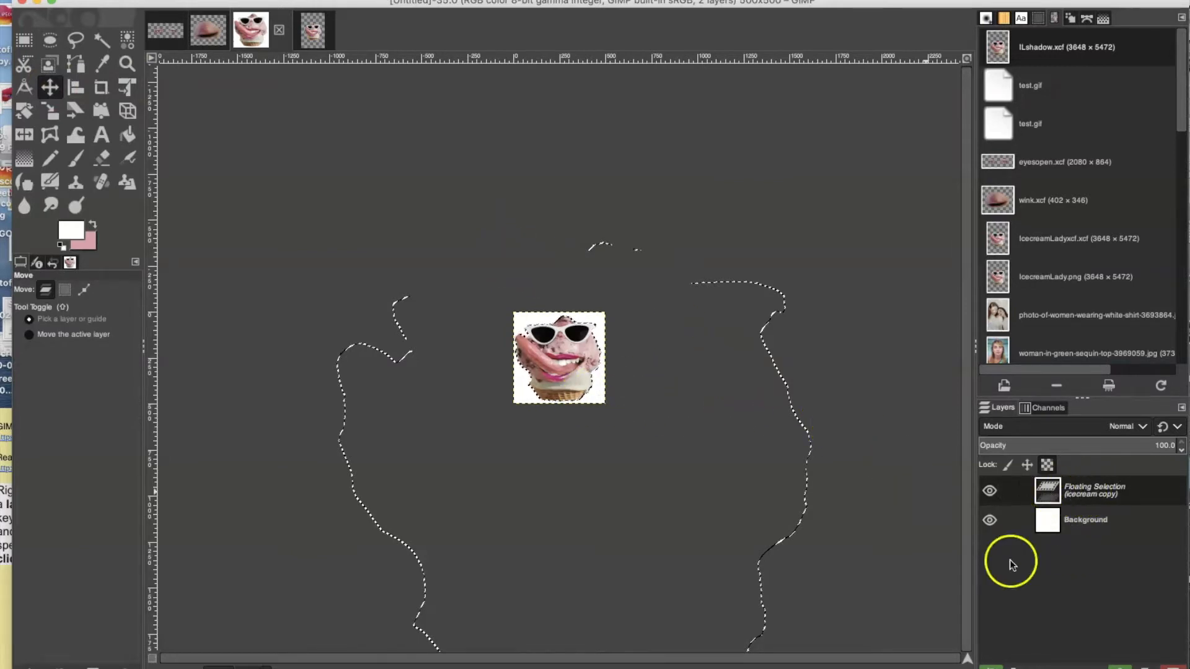
Step: Turn the floating icecream copy selection into a regular layer above Background
{"action": "left_click", "coordinate": [1089, 489]}
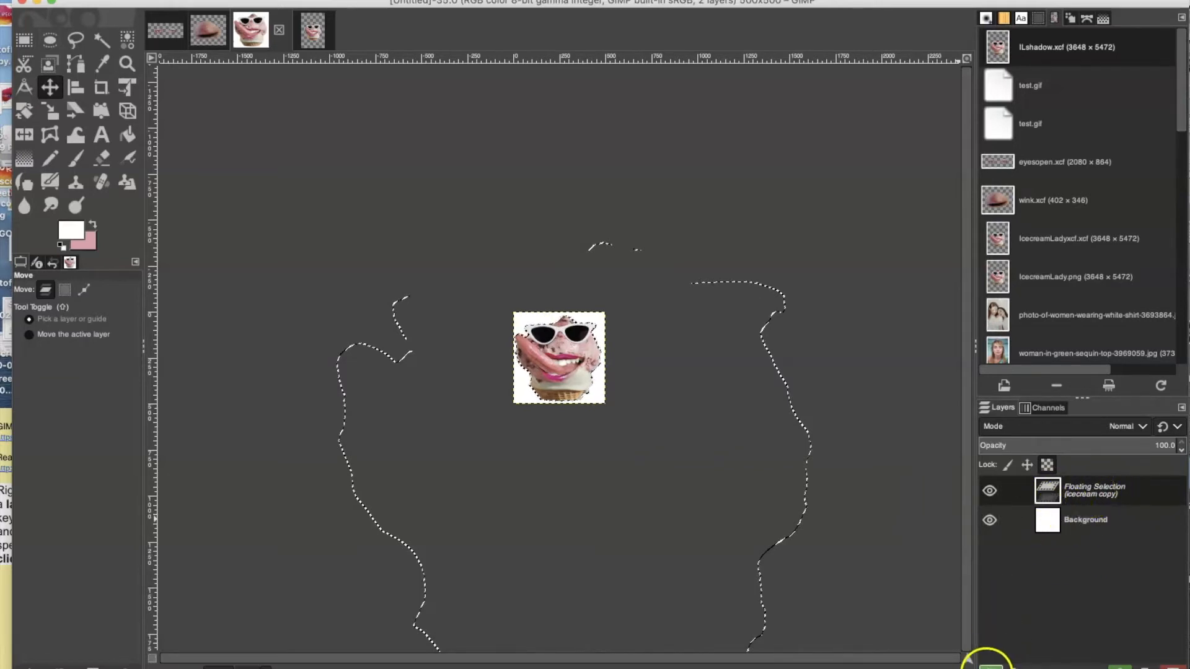
{"action": "left_click", "coordinate": [990, 667]}
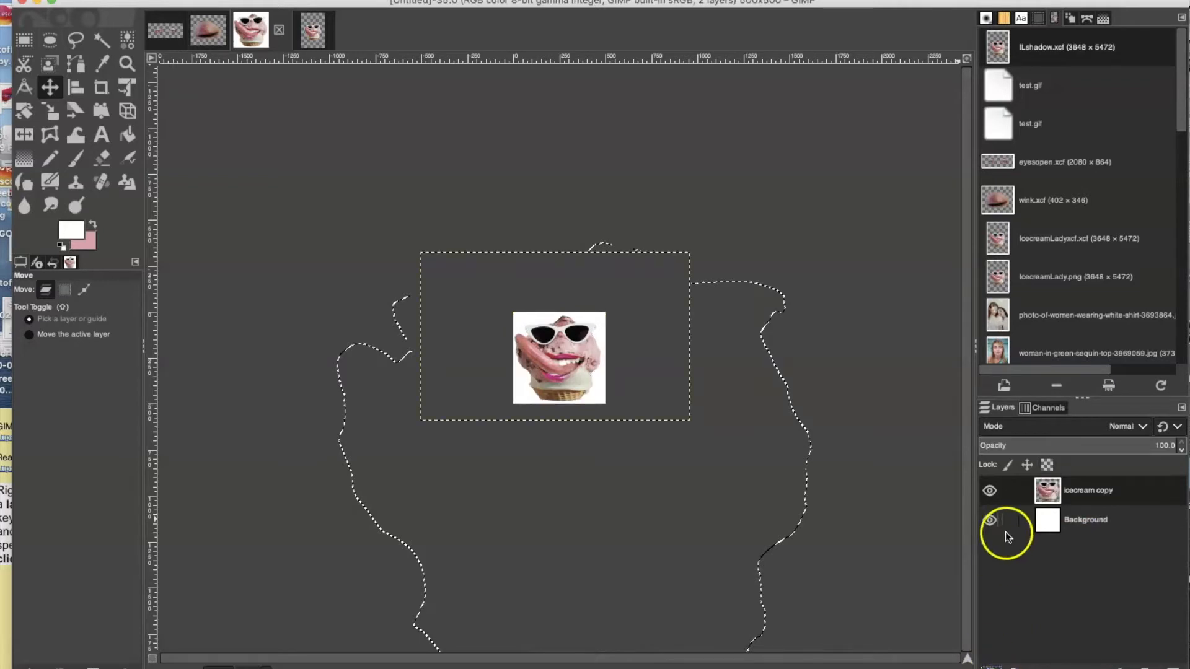
{"action": "left_click", "coordinate": [1063, 567]}
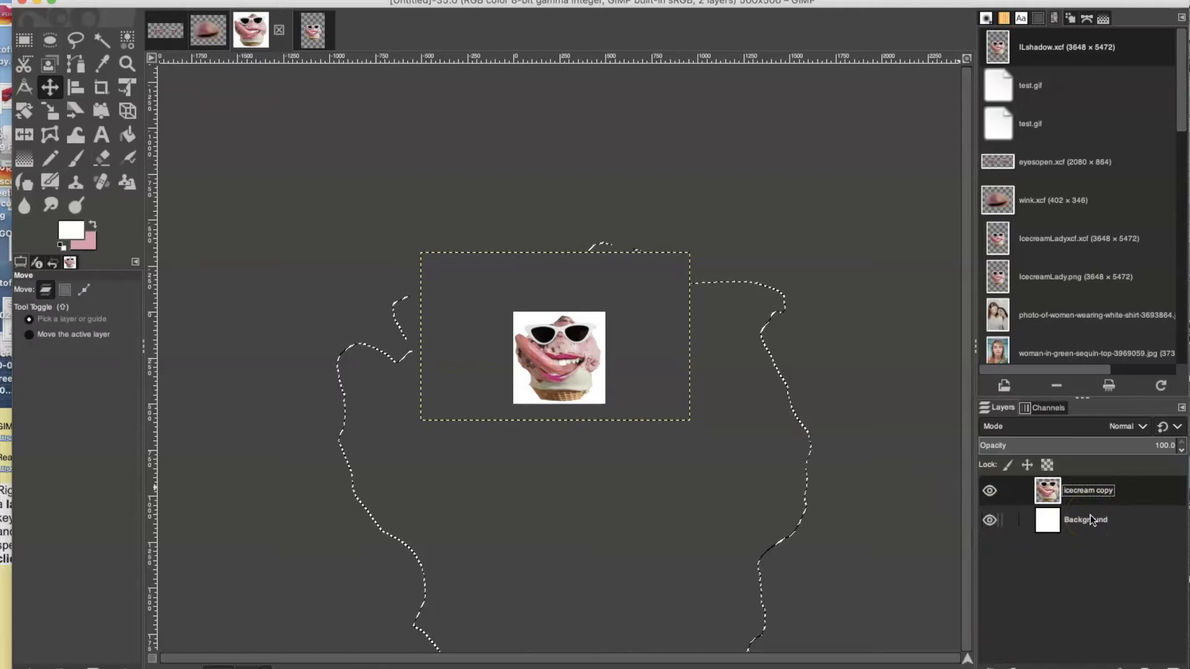
Step: Merge the icecream copy layer down into the Background layer
{"action": "left_click", "coordinate": [964, 458]}
{"action": "right_click", "coordinate": [1077, 496]}
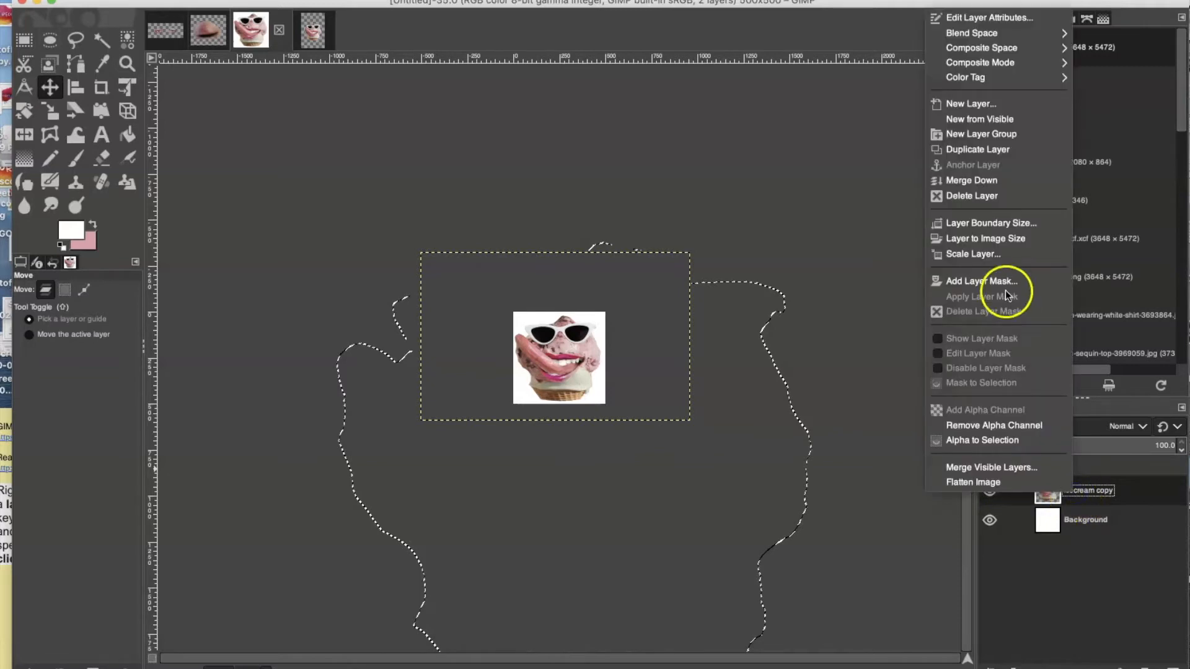
{"action": "left_click", "coordinate": [980, 180]}
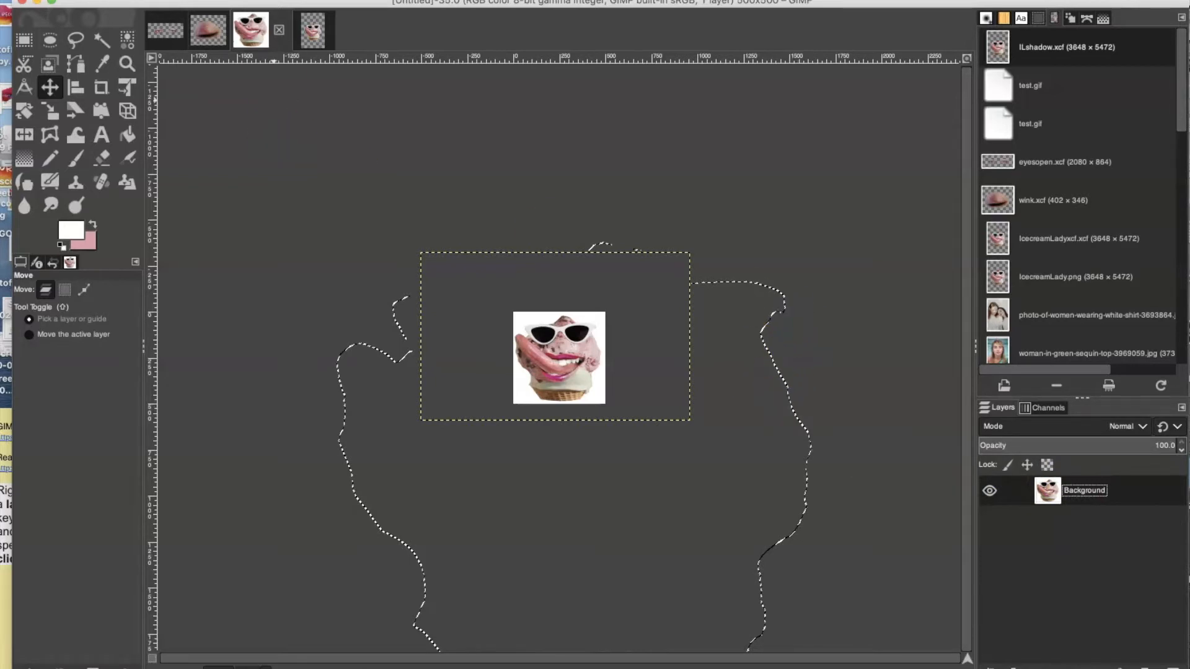
Step: Clear the leftover selection outline and view the merged ice cream face at 100% zoom
{"action": "left_click", "coordinate": [254, 0]}
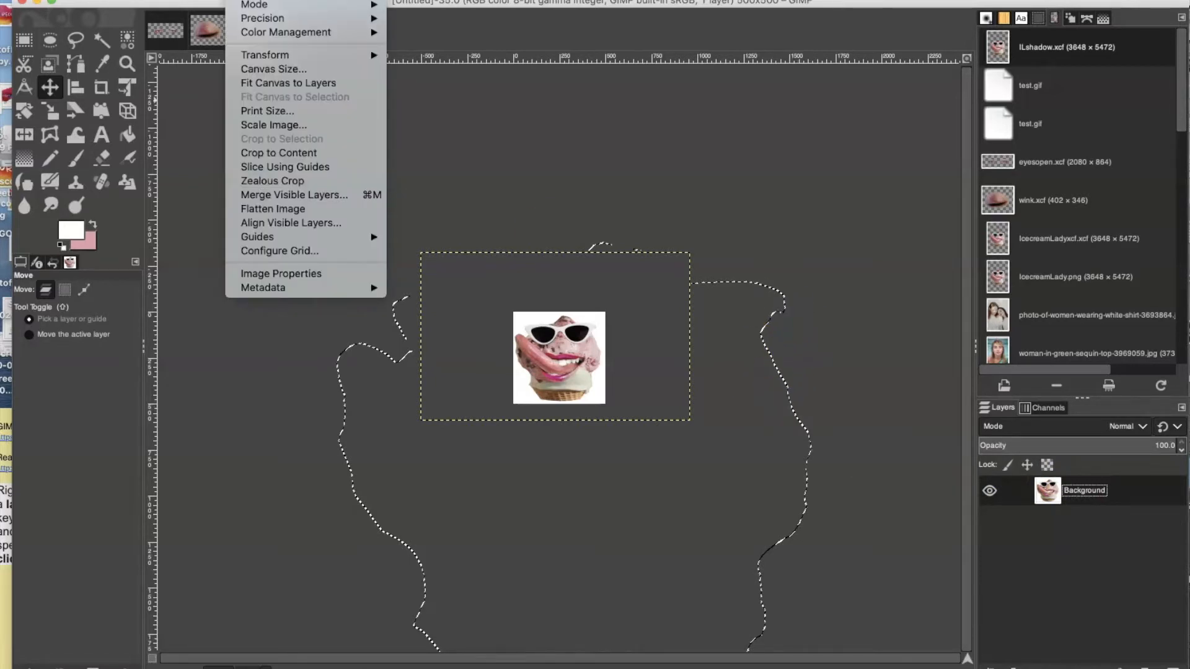
{"action": "mouse_move", "coordinate": [204, 0]}
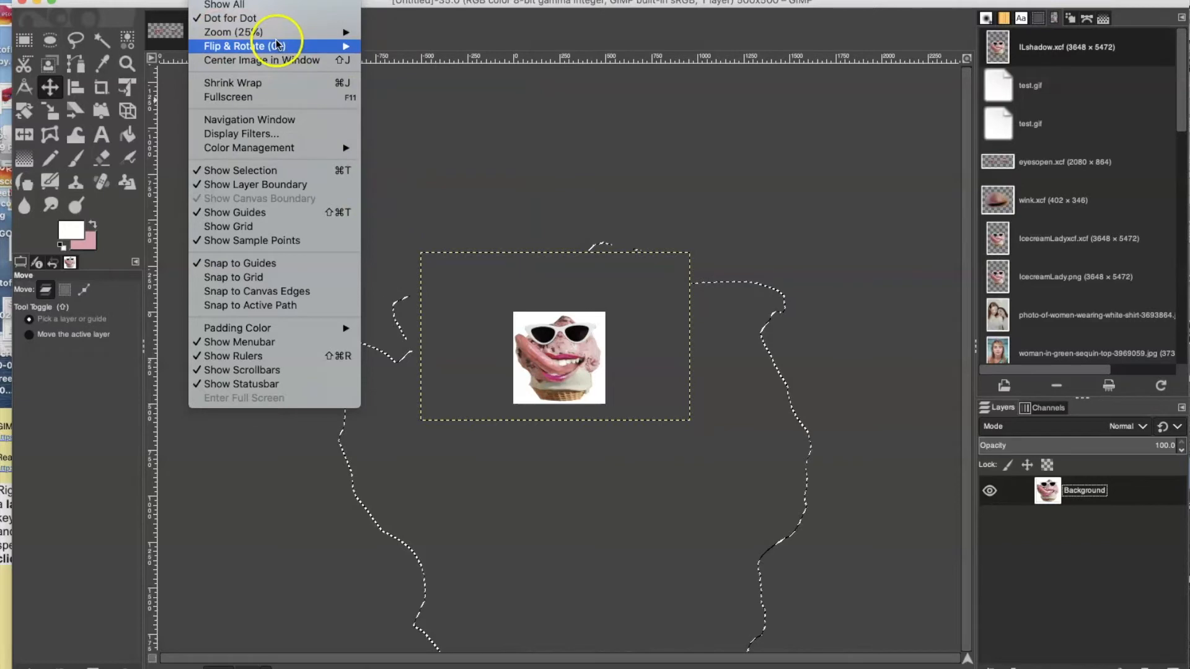
{"action": "mouse_move", "coordinate": [295, 32]}
{"action": "left_click", "coordinate": [370, 195]}
{"action": "left_click", "coordinate": [456, 514]}
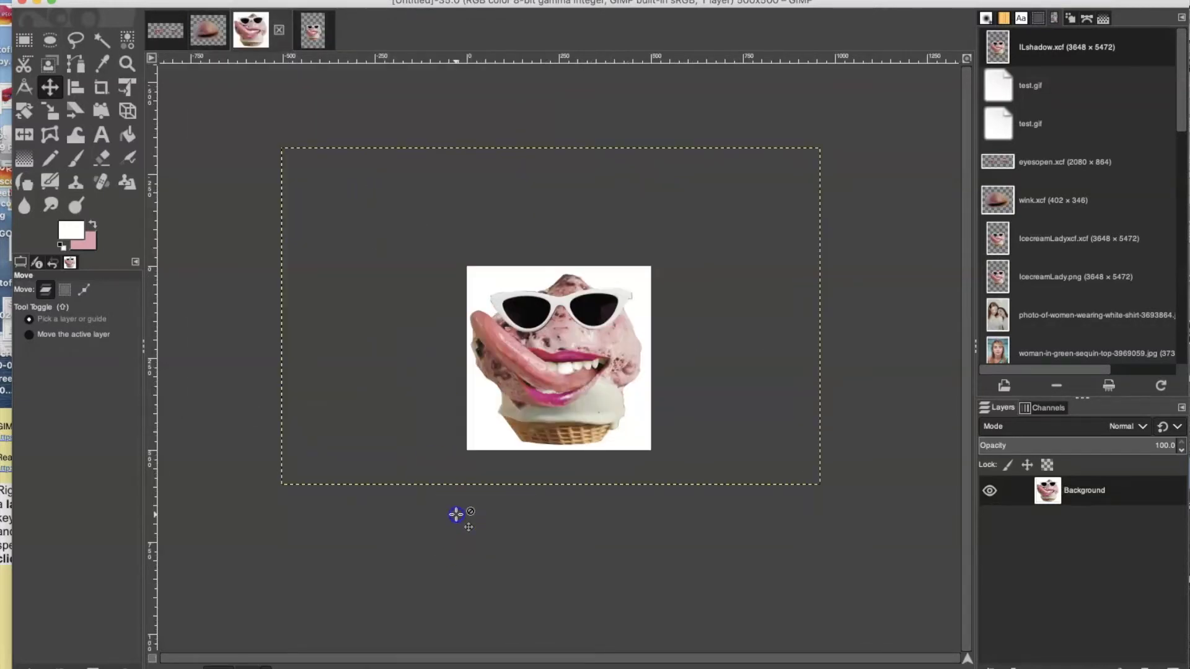
{"action": "left_click", "coordinate": [383, 487]}
{"action": "left_click", "coordinate": [204, 1]}
{"action": "left_click", "coordinate": [243, 34]}
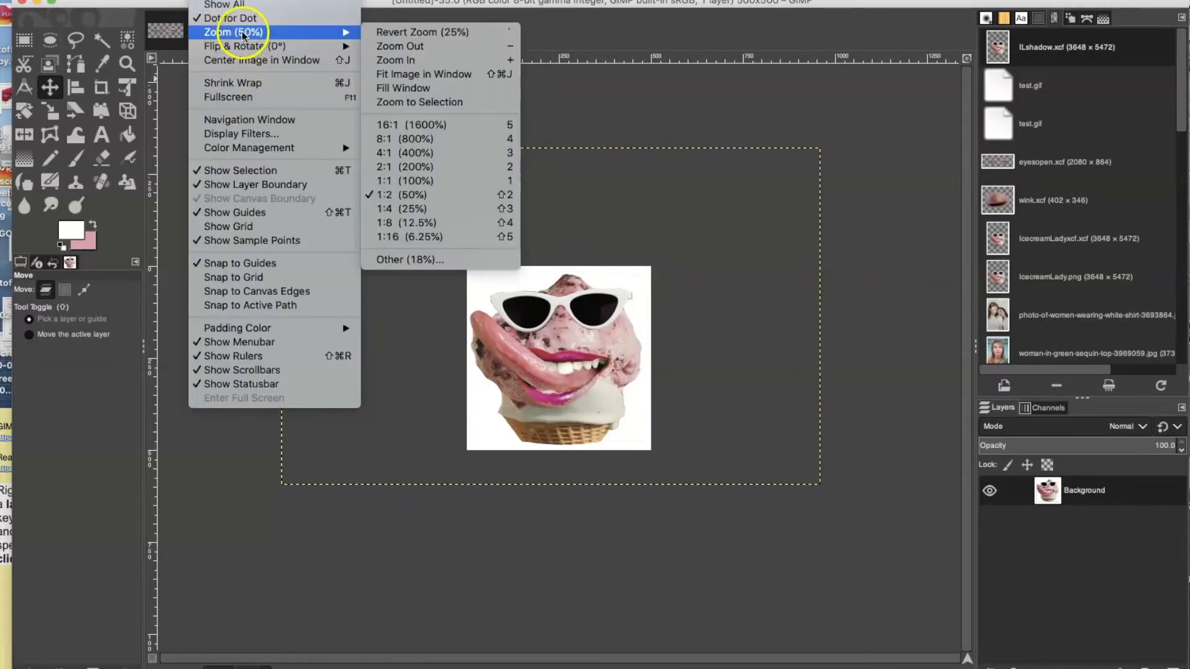
{"action": "left_click", "coordinate": [416, 183]}
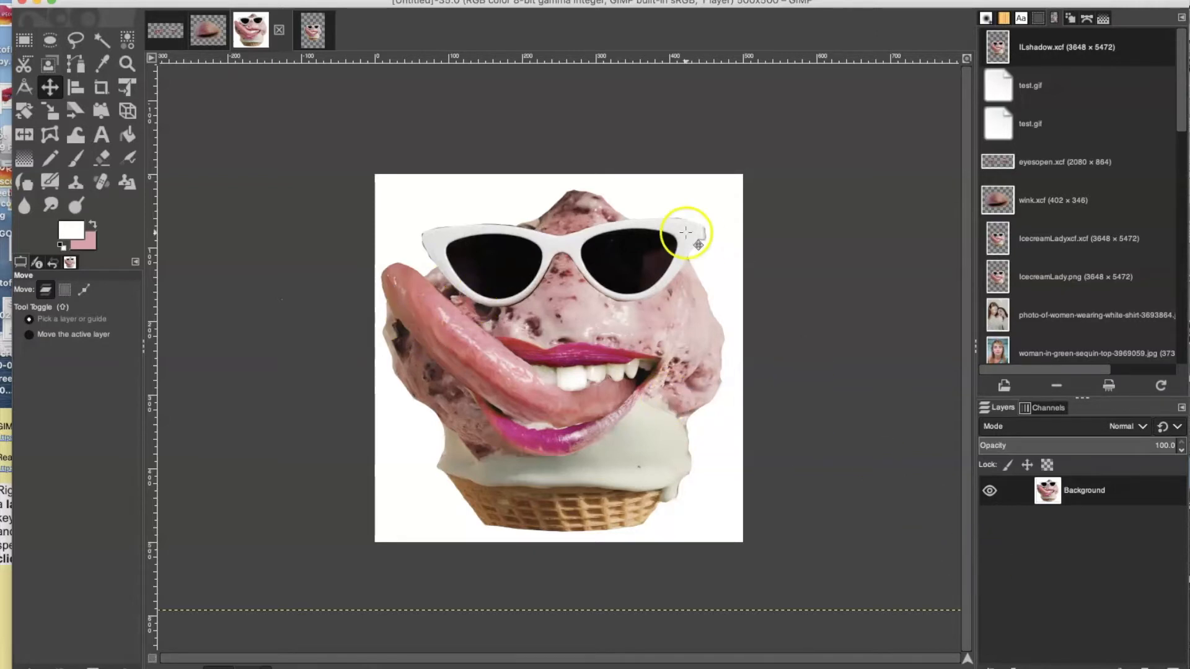
Step: Copy the open eyes from eyesopen.xcf and paste them into the merged ice cream face image
{"action": "left_click", "coordinate": [156, 38]}
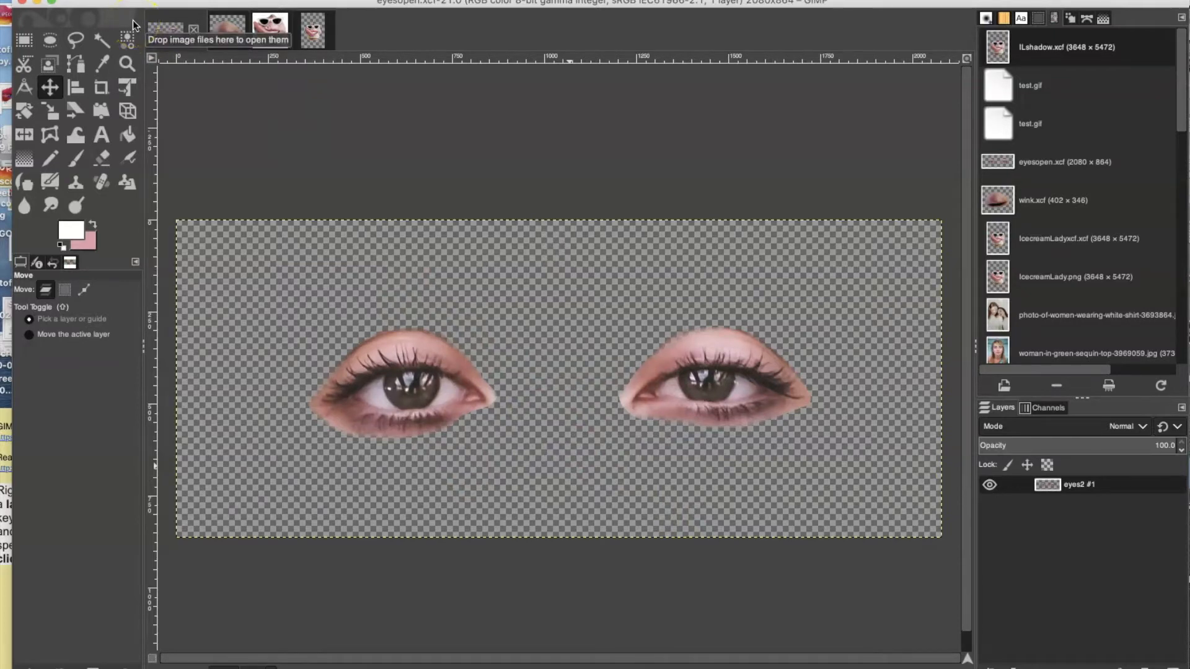
{"action": "left_click", "coordinate": [280, 29]}
{"action": "key", "text": "super+v"}
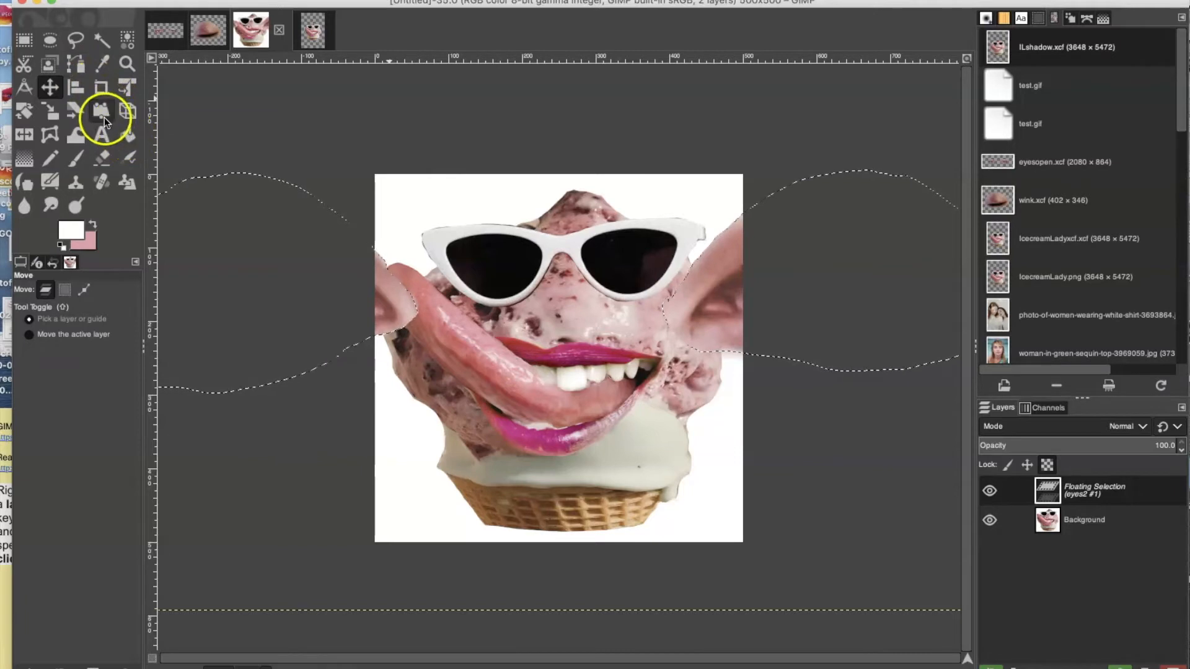
Step: Scale the pasted open eyes down to about 41% over the ice cream face with Unified Transform
{"action": "left_click", "coordinate": [127, 89]}
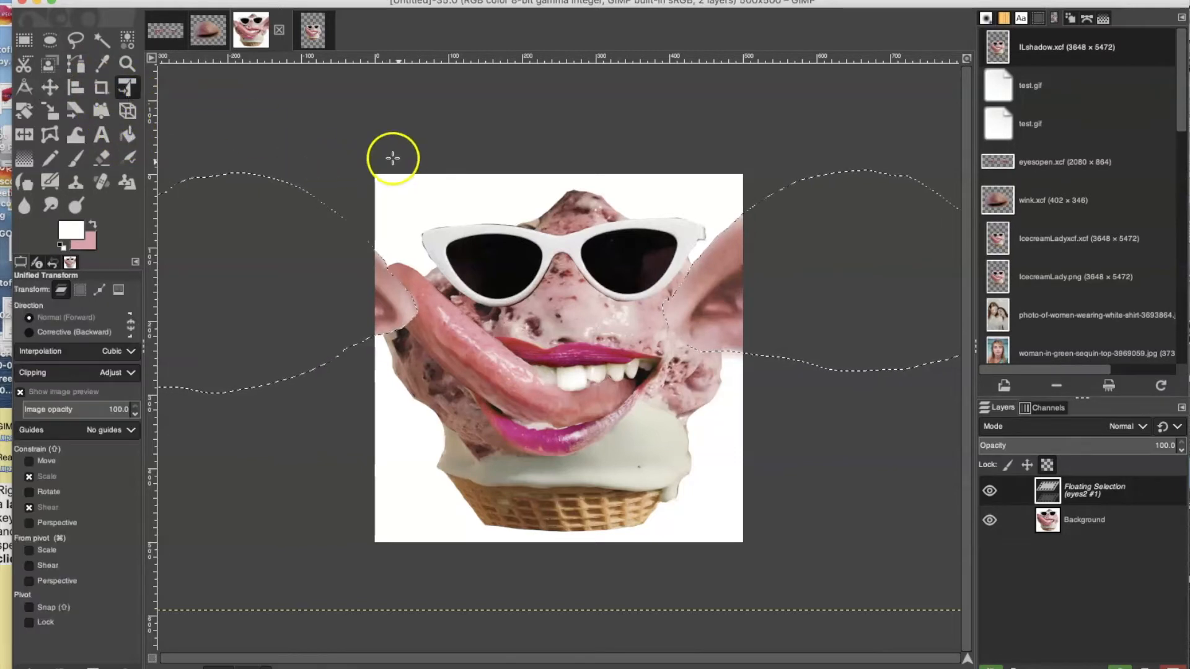
{"action": "left_click", "coordinate": [211, 0]}
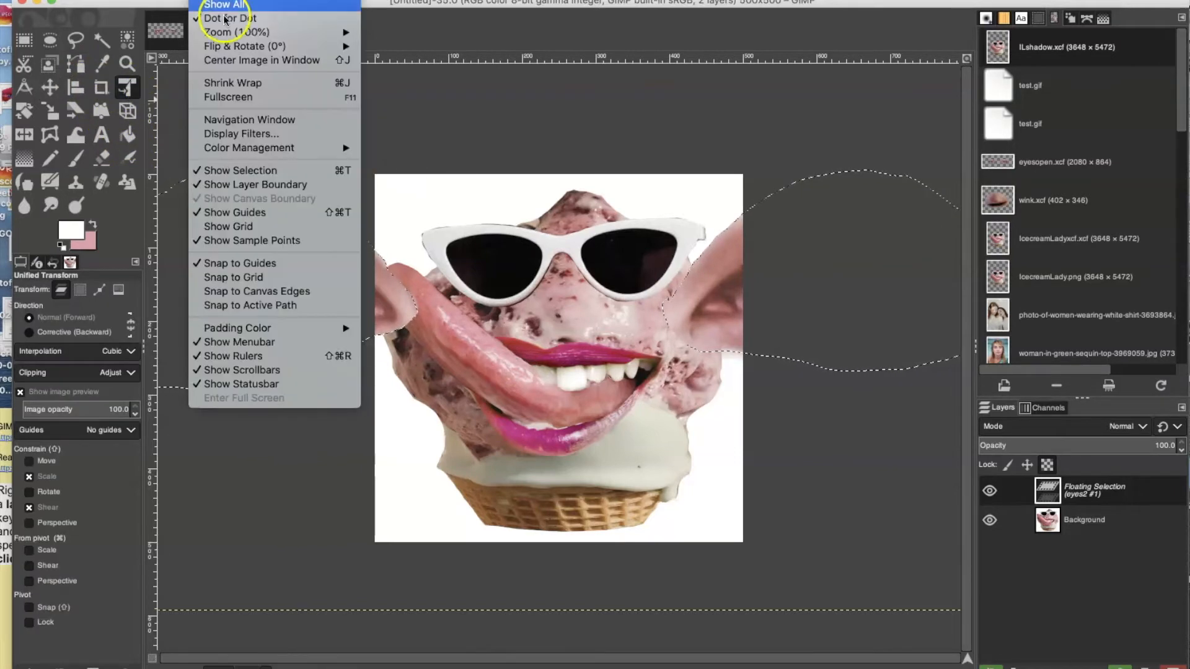
{"action": "mouse_move", "coordinate": [248, 34]}
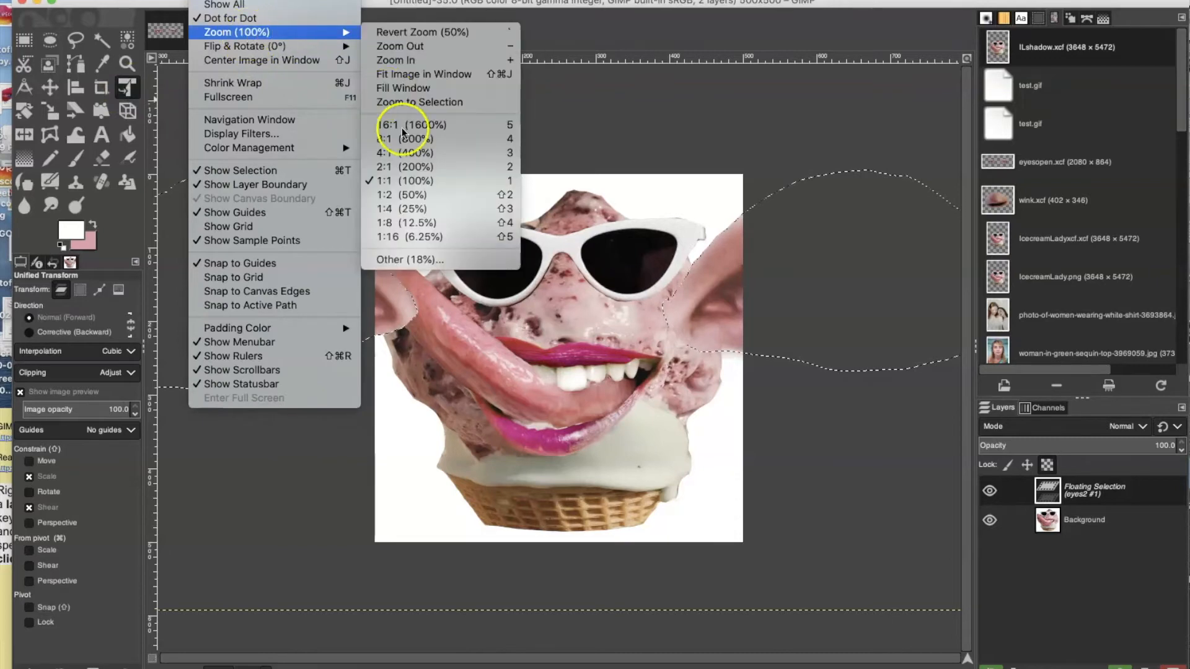
{"action": "left_click", "coordinate": [407, 224]}
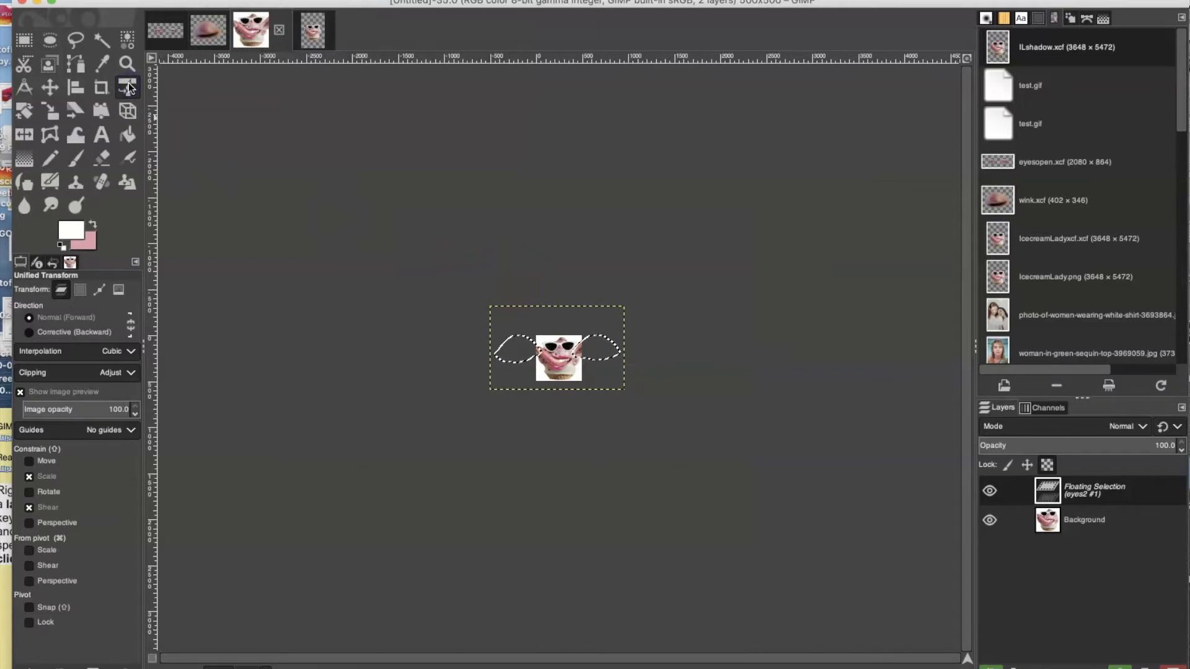
{"action": "left_click_drag", "start_coordinate": [489, 300], "coordinate": [568, 345]}
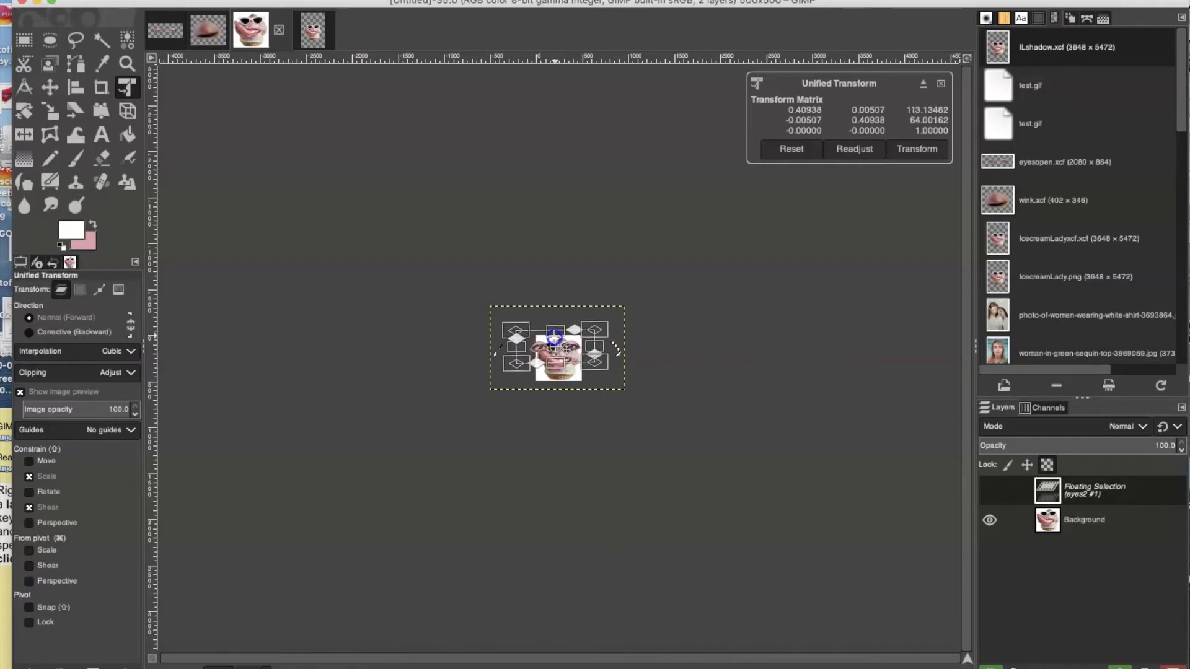
Step: Shrink the open eyes further to about 21% of their original size and centre them over the sunglasses lenses
{"action": "left_click", "coordinate": [210, 1]}
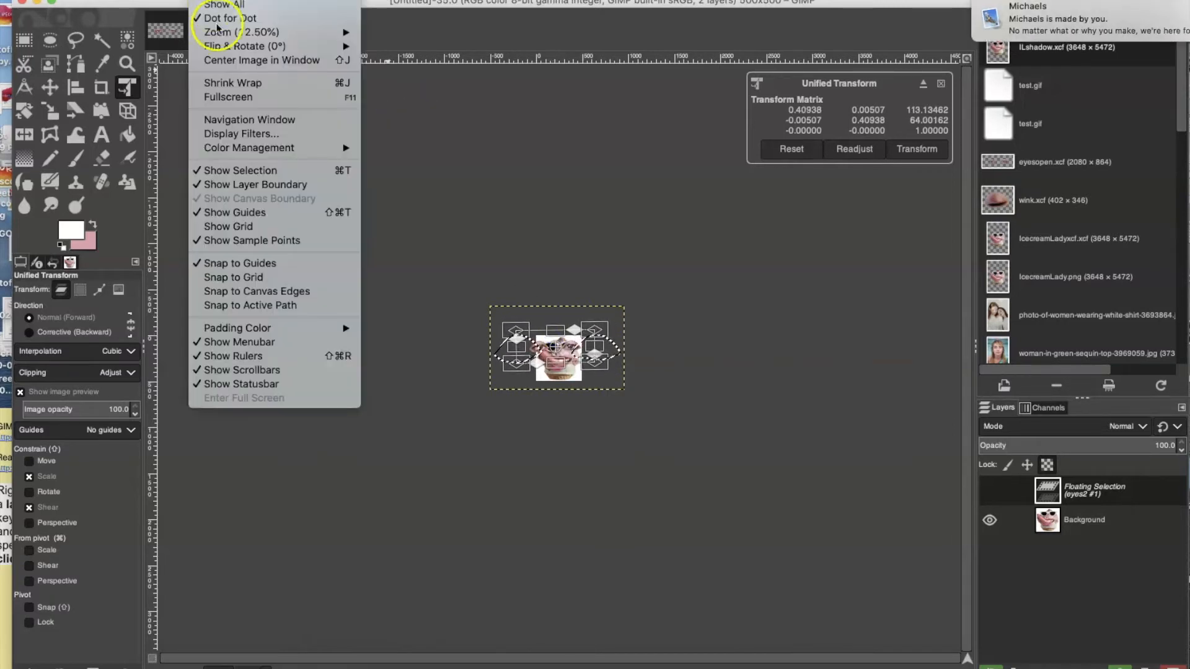
{"action": "mouse_move", "coordinate": [230, 53]}
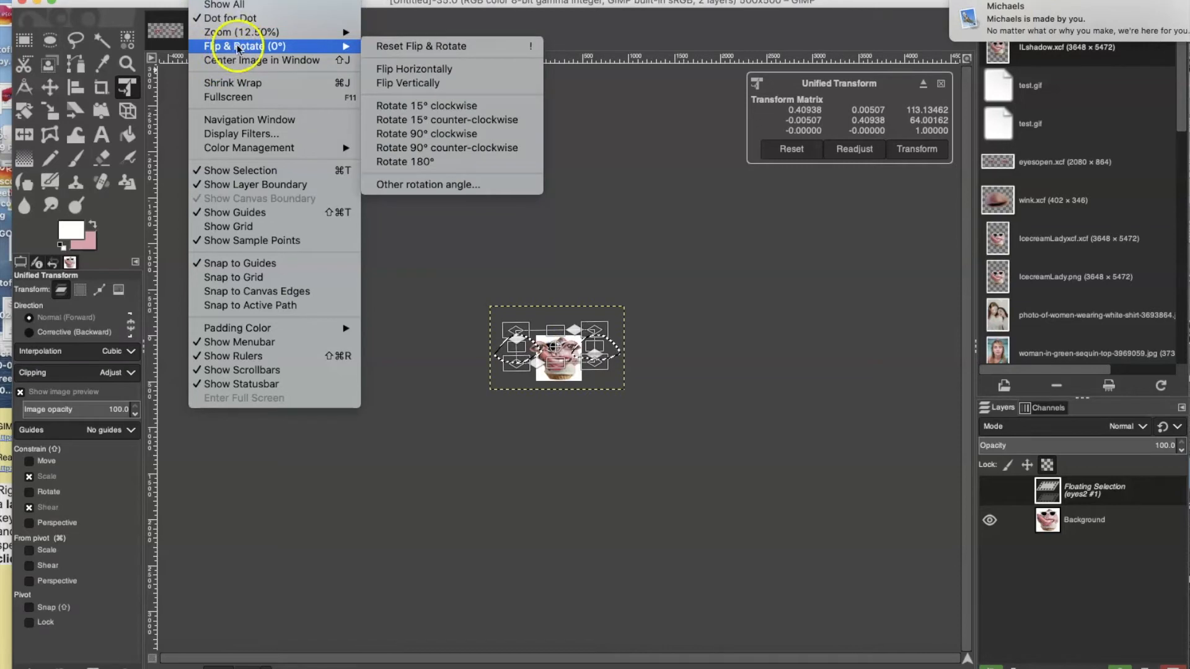
{"action": "mouse_move", "coordinate": [291, 32]}
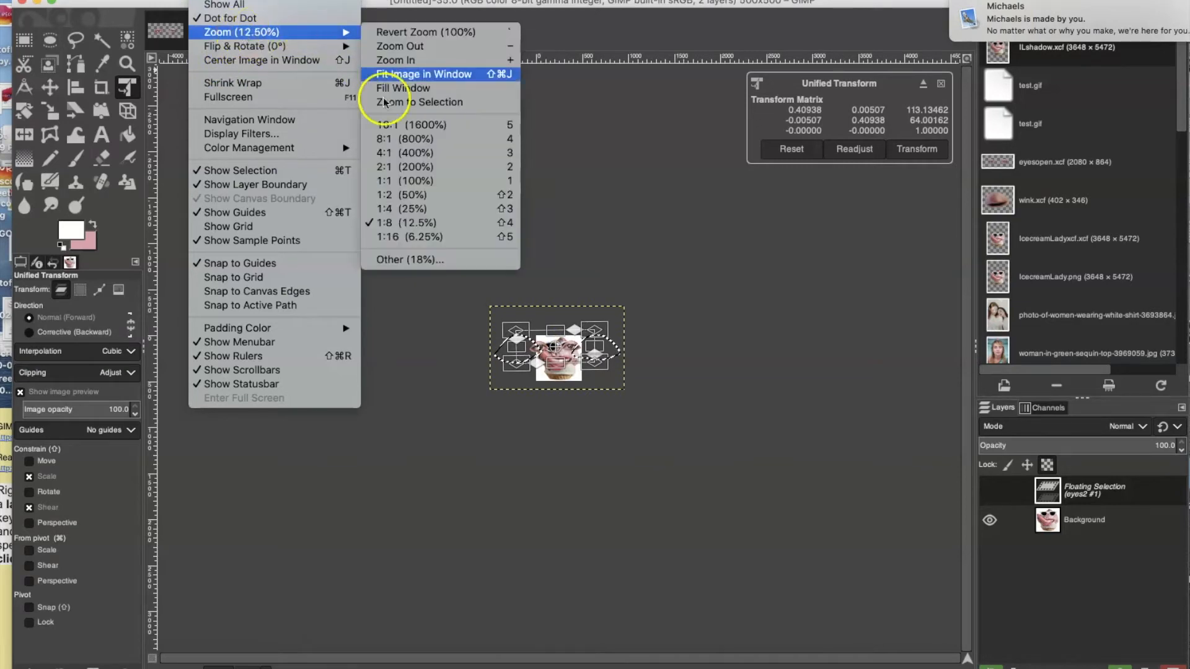
{"action": "left_click", "coordinate": [399, 214]}
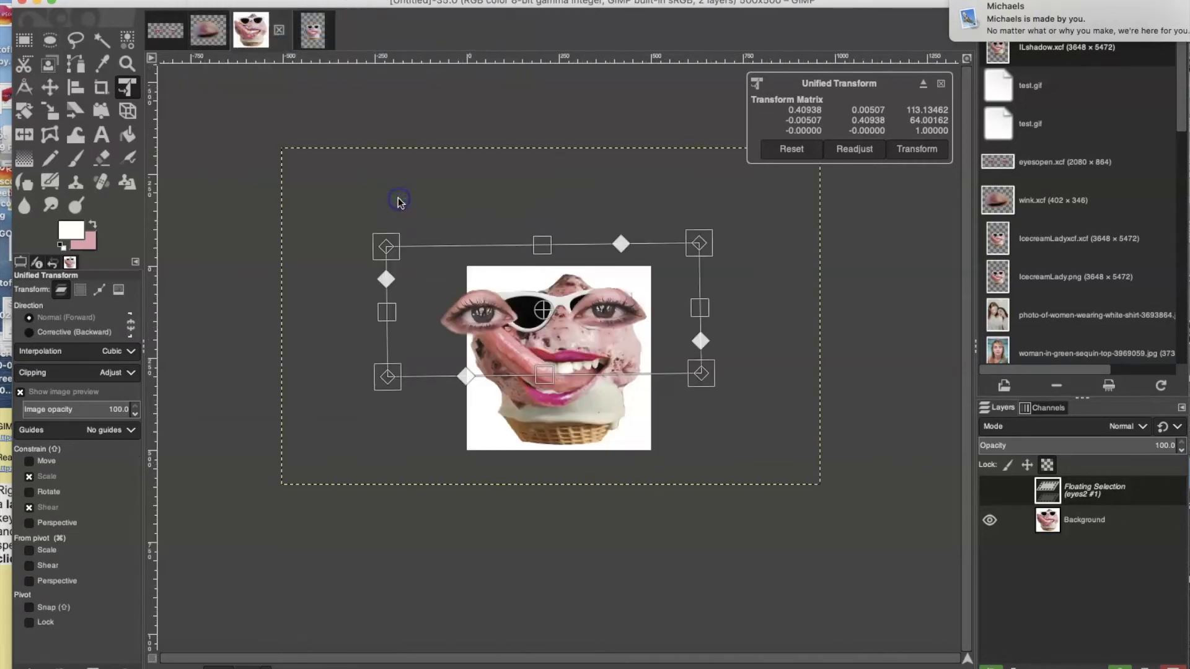
{"action": "left_click_drag", "start_coordinate": [540, 254], "coordinate": [585, 300]}
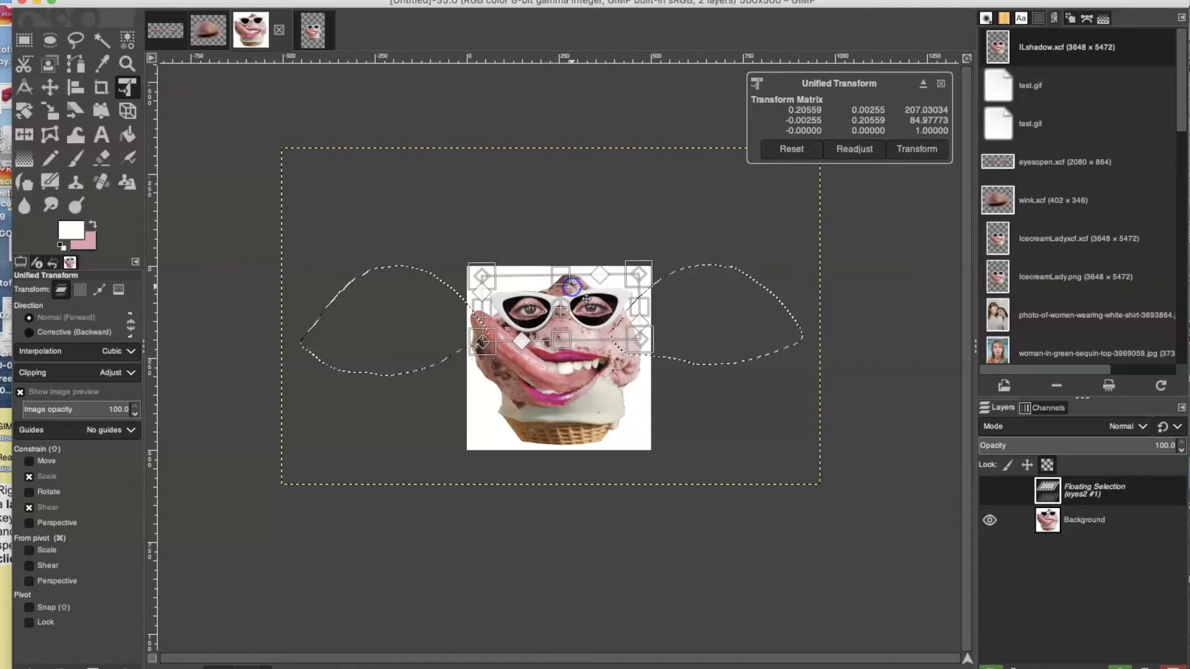
{"action": "left_click_drag", "start_coordinate": [649, 317], "coordinate": [654, 318]}
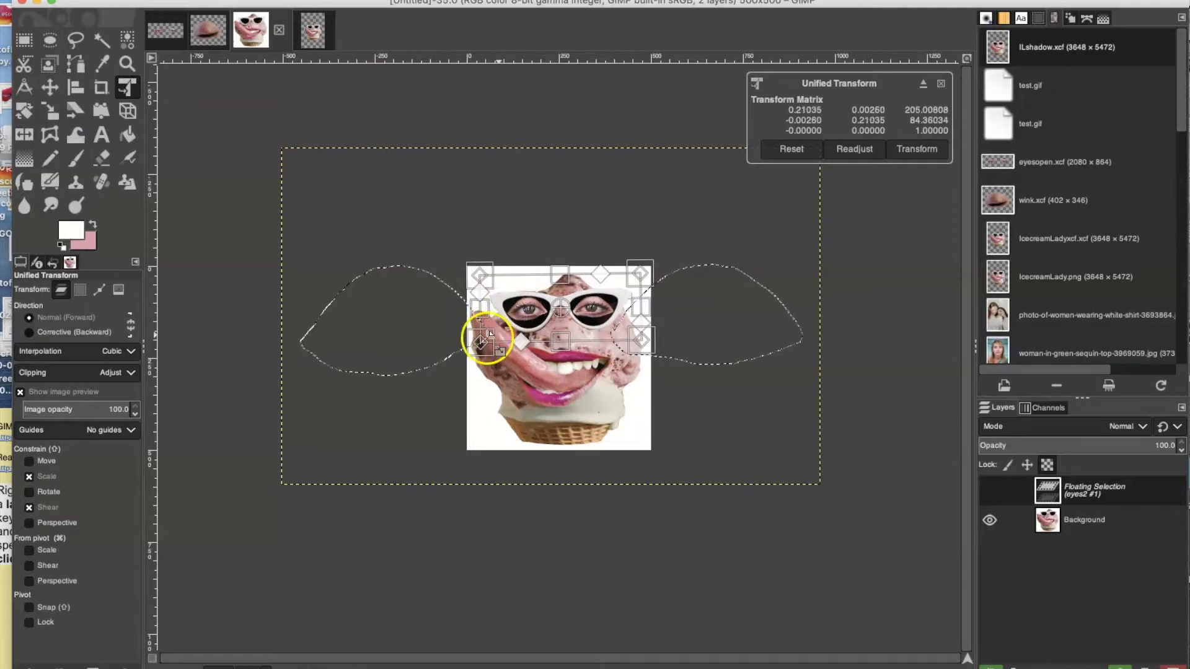
Step: Adjust the corners, size and position of the open eyes so each one sits inside a sunglasses lens
{"action": "left_click_drag", "start_coordinate": [480, 342], "coordinate": [481, 341]}
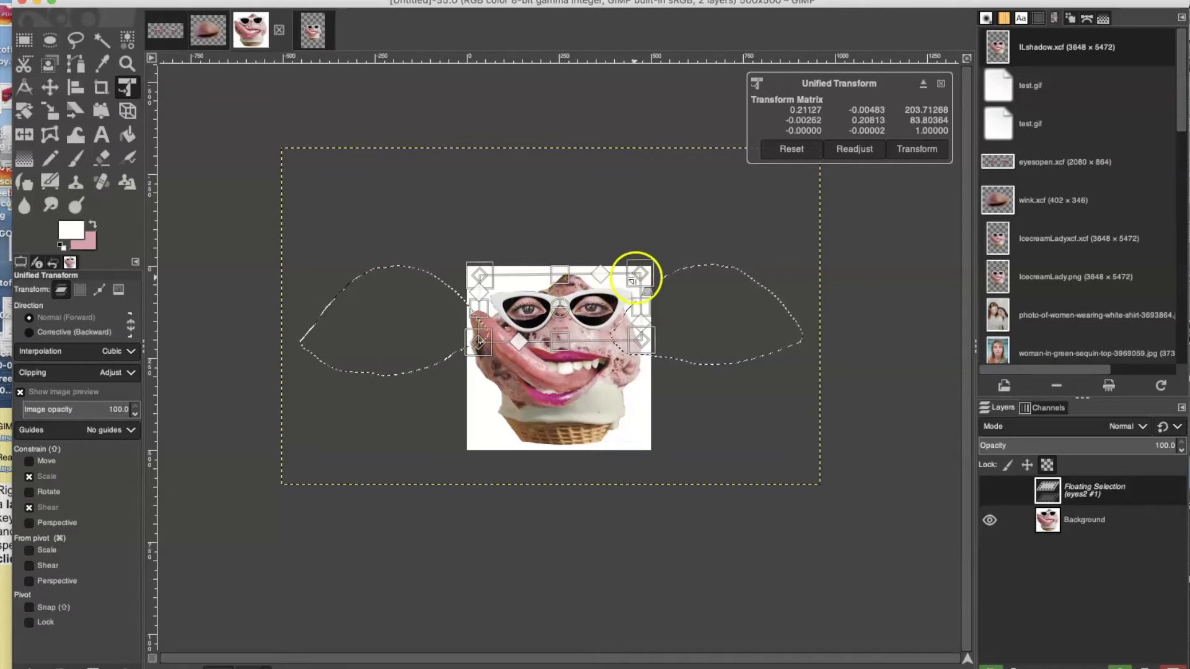
{"action": "left_click_drag", "start_coordinate": [642, 273], "coordinate": [633, 271]}
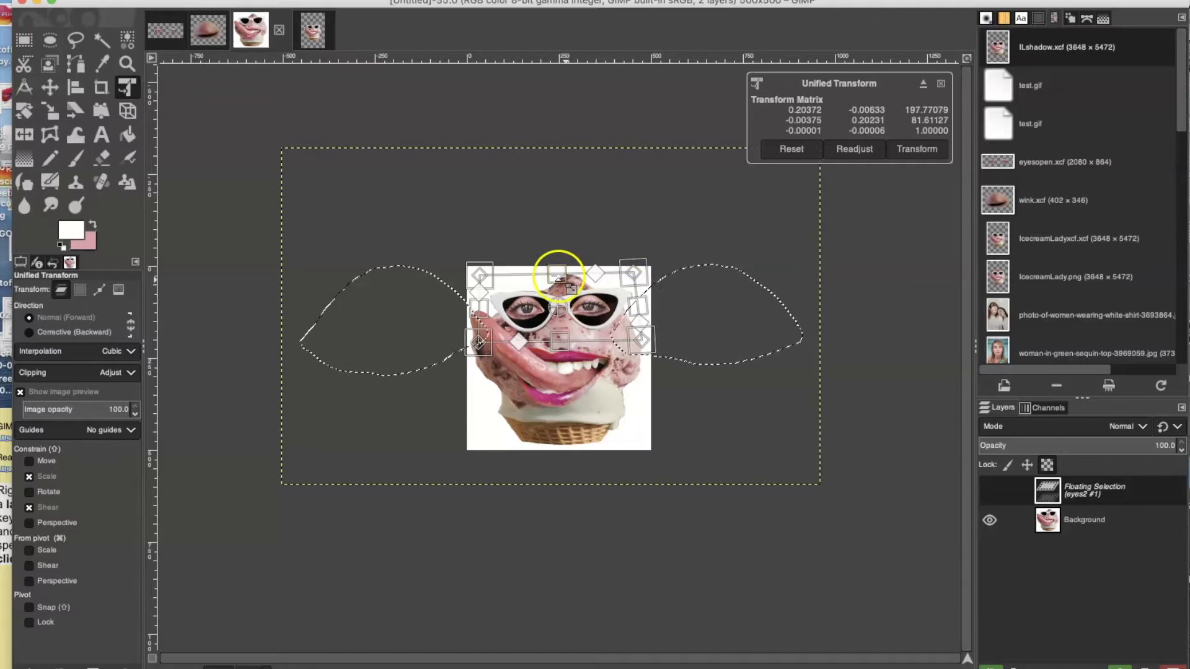
{"action": "left_click_drag", "start_coordinate": [480, 268], "coordinate": [492, 278]}
{"action": "left_click_drag", "start_coordinate": [565, 283], "coordinate": [569, 283]}
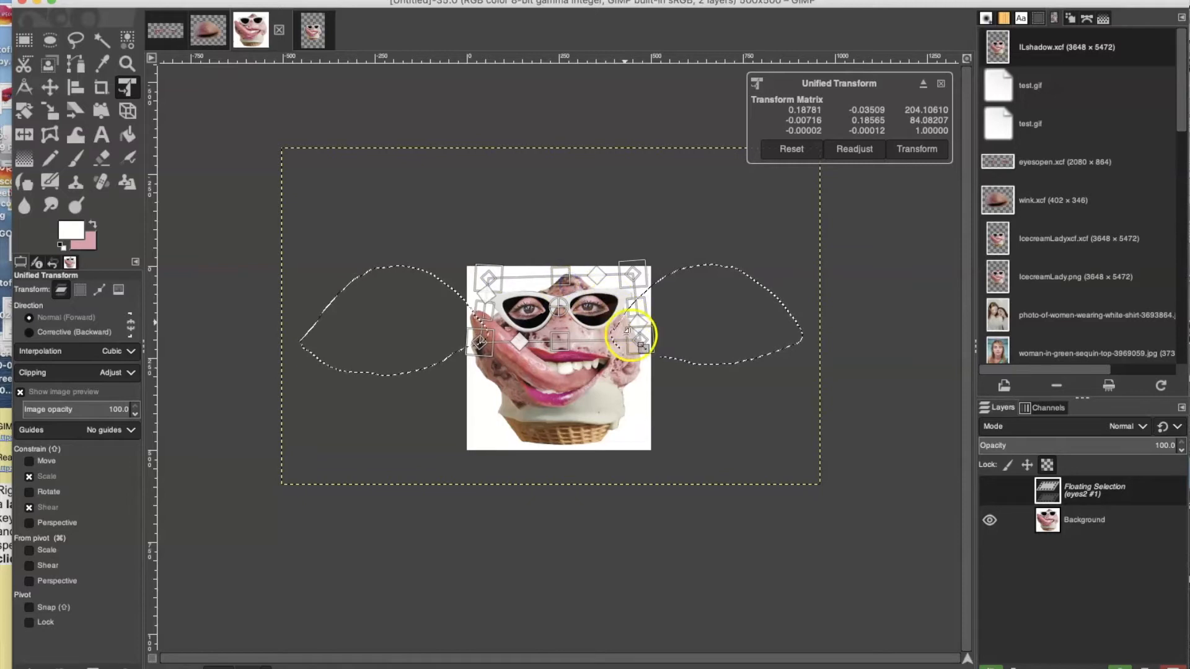
{"action": "left_click_drag", "start_coordinate": [627, 334], "coordinate": [628, 335]}
{"action": "left_click_drag", "start_coordinate": [492, 342], "coordinate": [491, 348]}
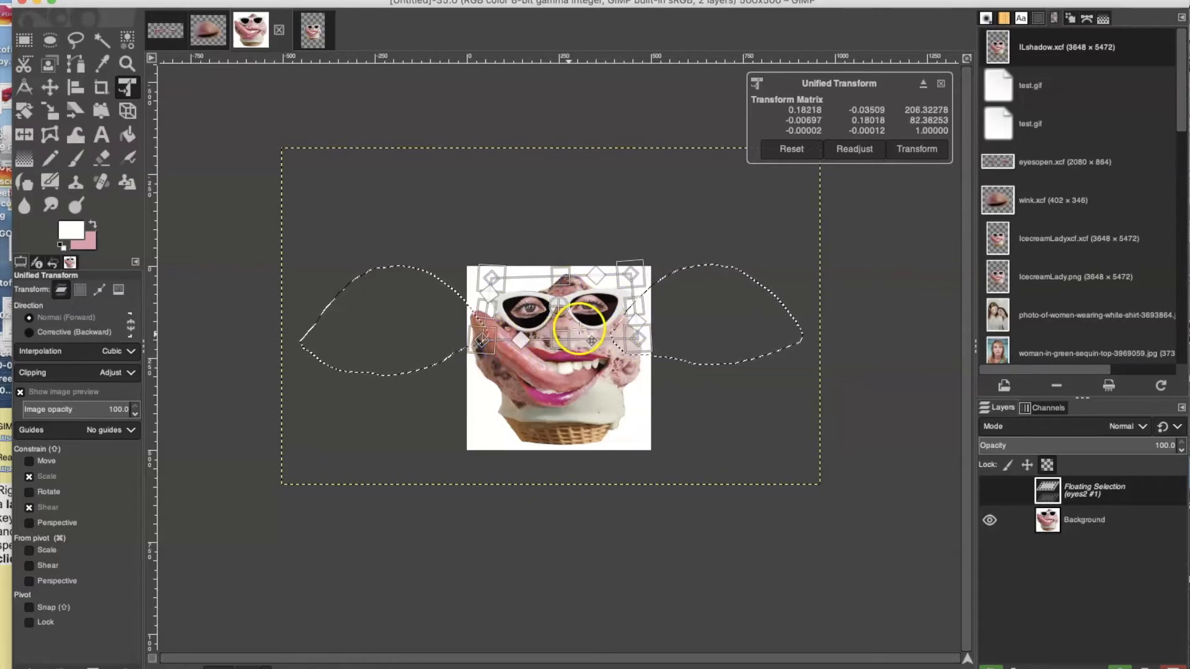
{"action": "left_click_drag", "start_coordinate": [602, 326], "coordinate": [601, 326]}
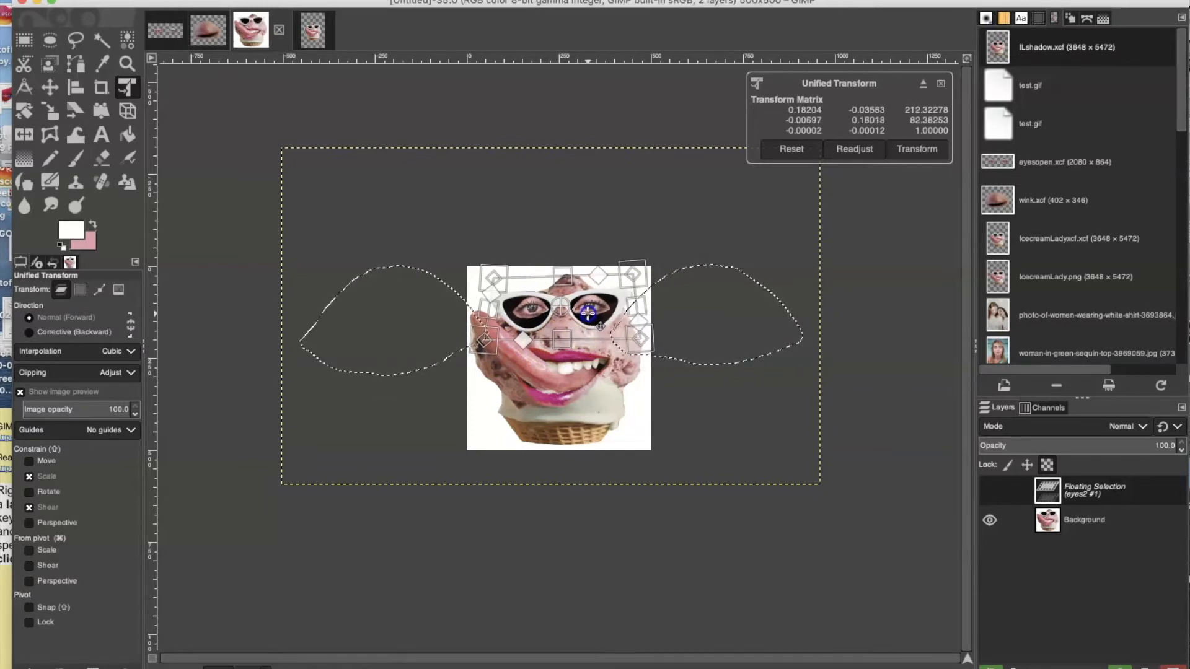
{"action": "left_click_drag", "start_coordinate": [648, 319], "coordinate": [617, 314]}
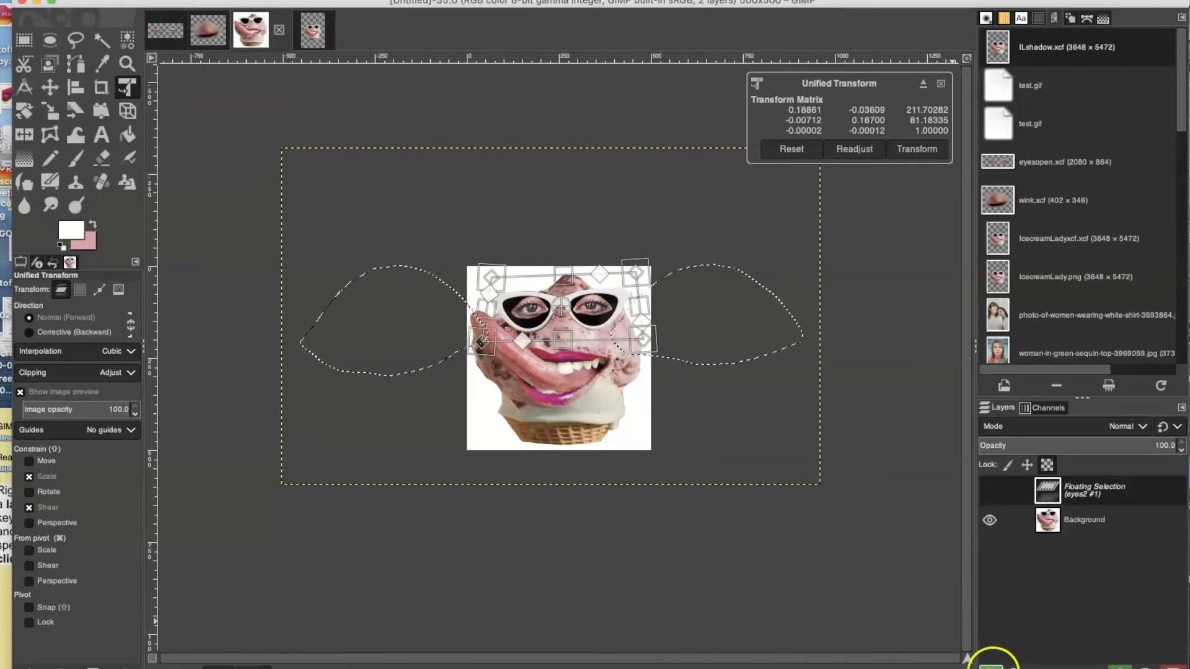
Step: Turn the floating eyes selection into a regular layer above Background
{"action": "left_click", "coordinate": [990, 666]}
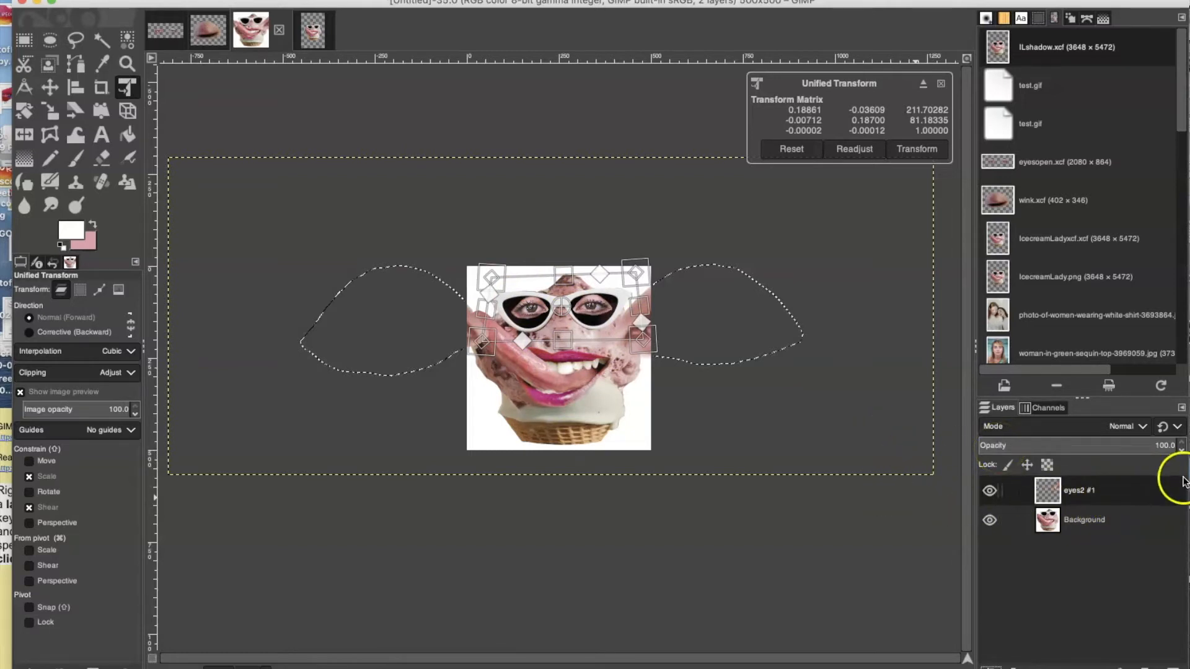
Step: Try to merge the eyes layer down into Background, and undo the merge
{"action": "right_click", "coordinate": [1135, 498]}
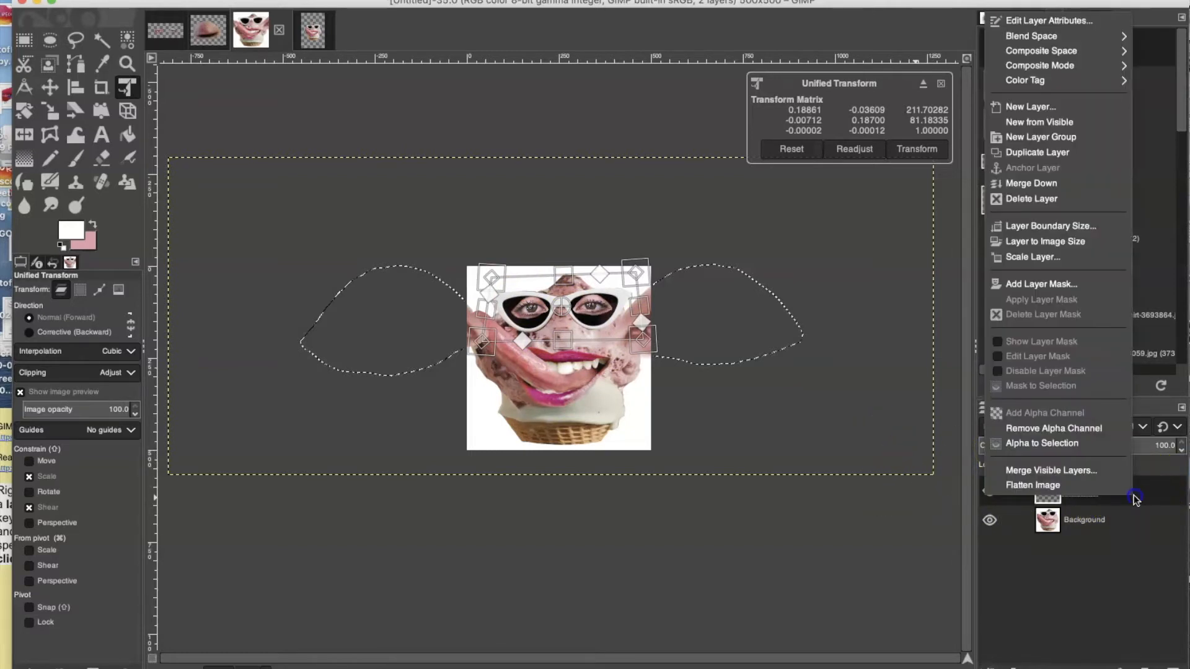
{"action": "left_click", "coordinate": [1042, 184]}
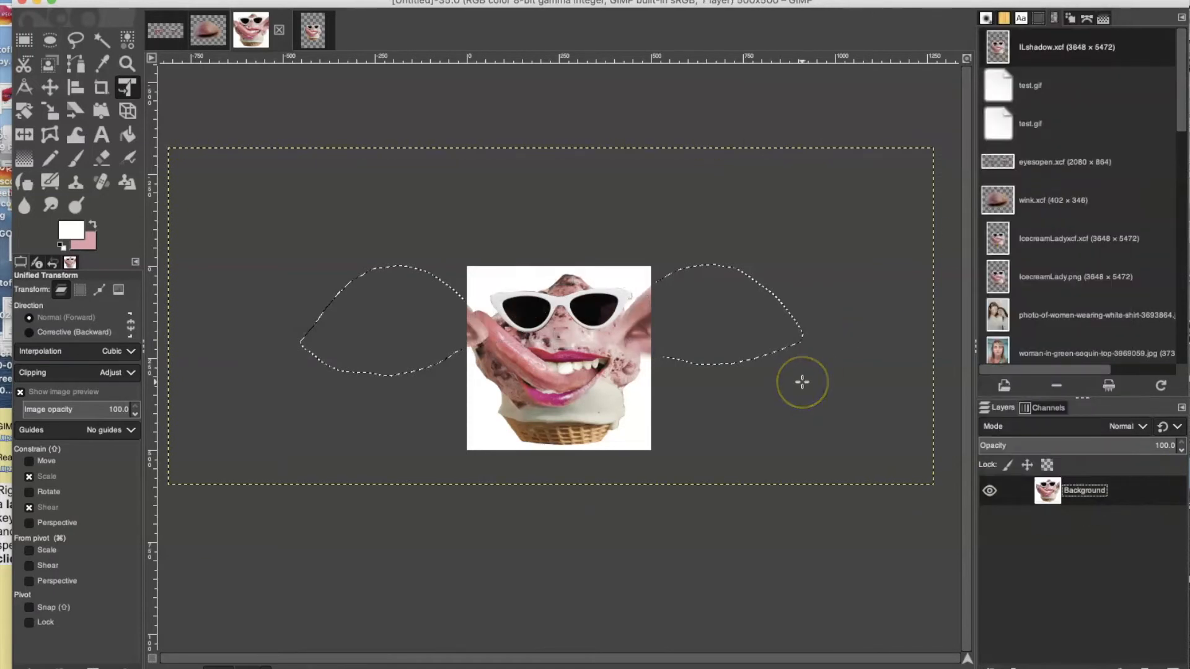
{"action": "key", "text": "super+z"}
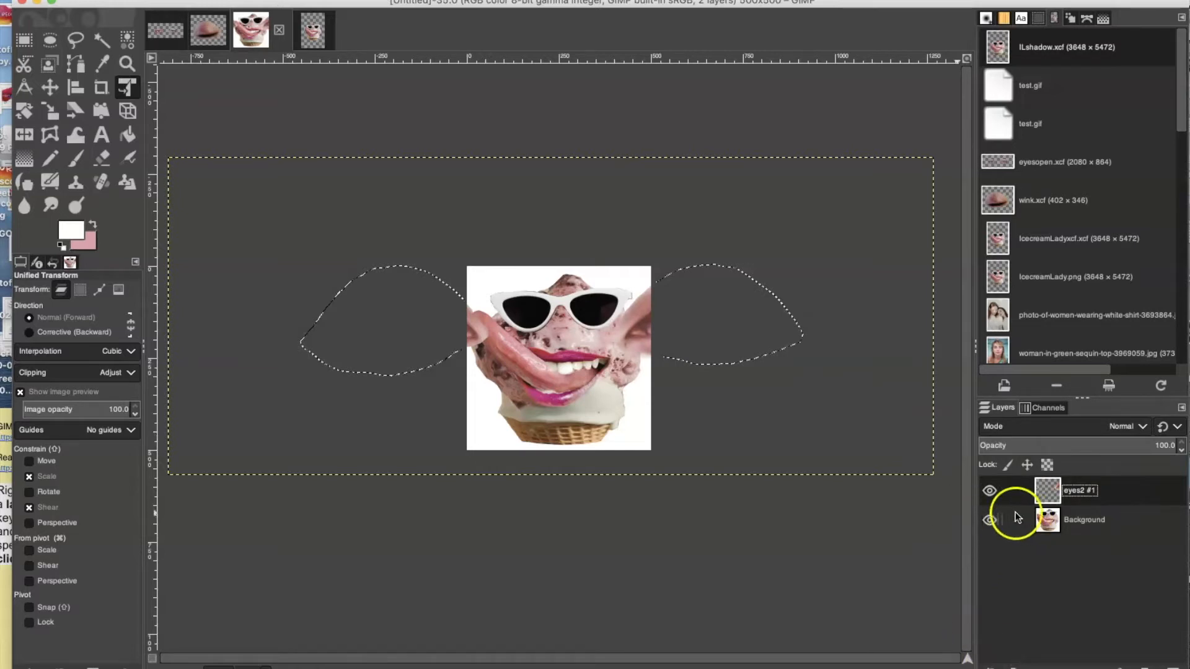
{"action": "left_click", "coordinate": [990, 491]}
{"action": "left_click", "coordinate": [990, 492]}
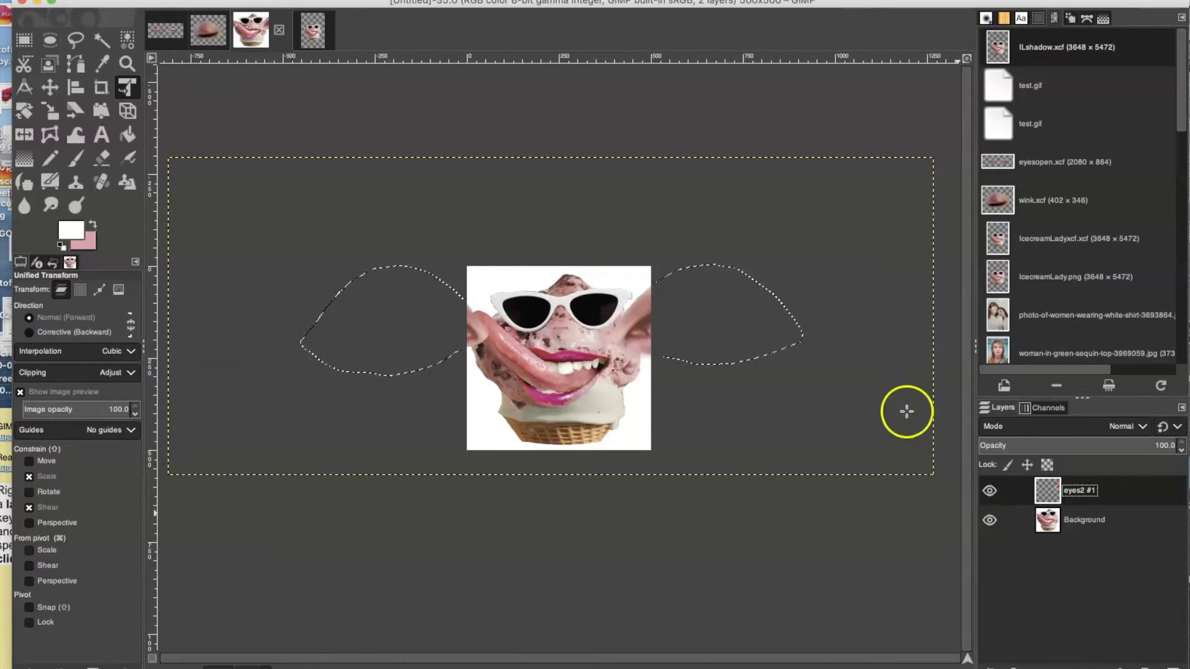
Step: Scale the eyes layer down to about 21% with Unified Transform and fit the eyes inside the sunglasses lenses
{"action": "left_click", "coordinate": [692, 323]}
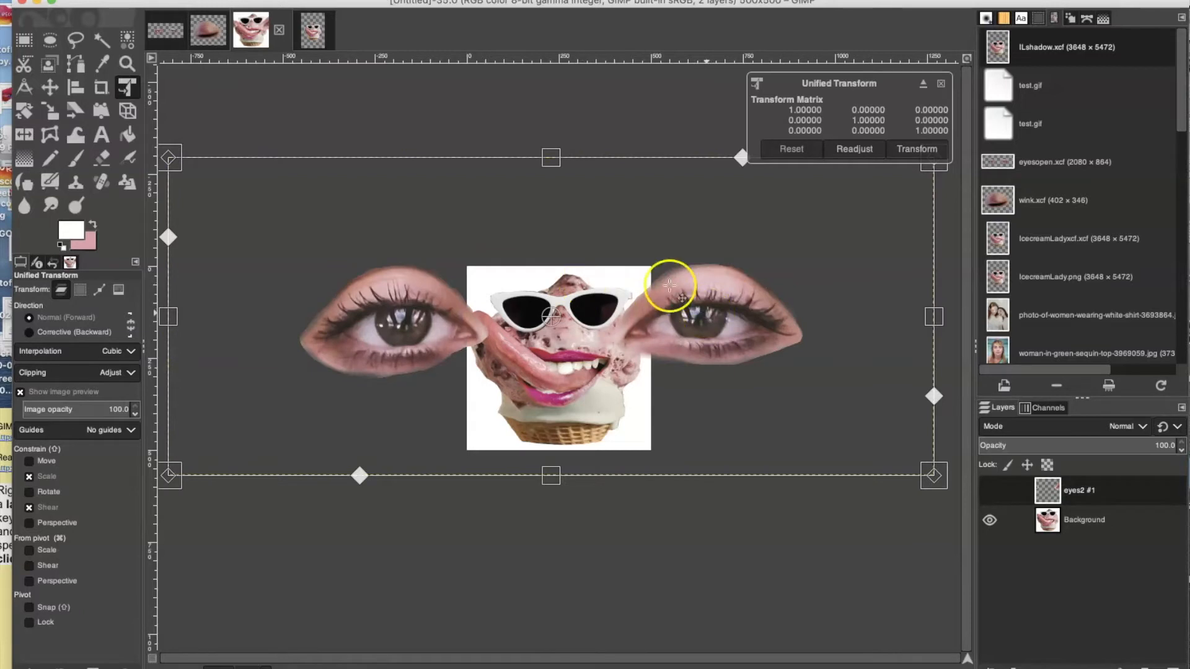
{"action": "left_click_drag", "start_coordinate": [548, 156], "coordinate": [632, 385]}
{"action": "left_click_drag", "start_coordinate": [620, 437], "coordinate": [645, 311]}
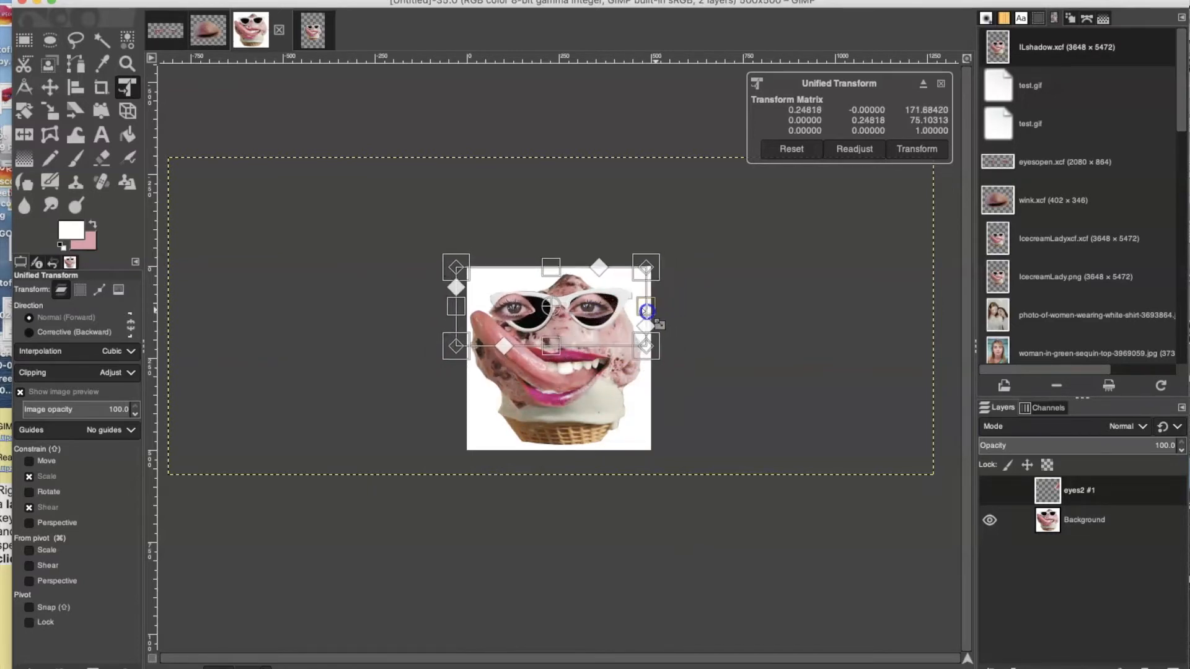
{"action": "left_click_drag", "start_coordinate": [539, 269], "coordinate": [553, 298]}
{"action": "left_click_drag", "start_coordinate": [480, 309], "coordinate": [514, 289]}
{"action": "left_click_drag", "start_coordinate": [518, 289], "coordinate": [520, 289]}
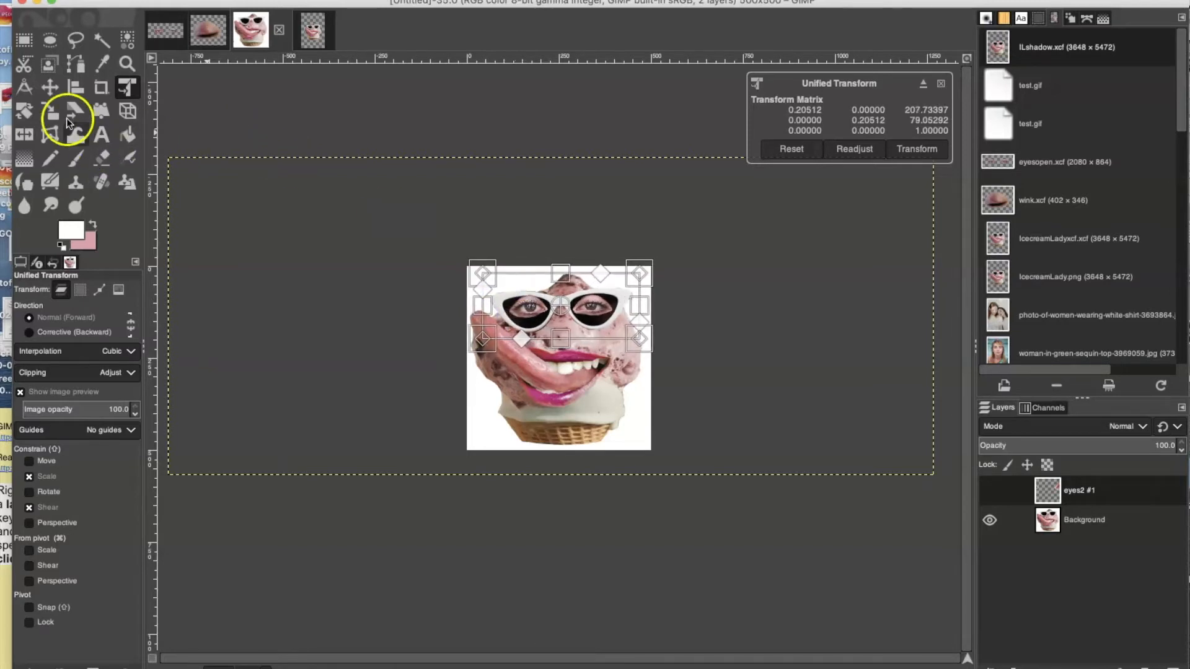
Step: Apply the eyes transform and merge the eyes layer down into the Background layer
{"action": "left_click", "coordinate": [49, 88]}
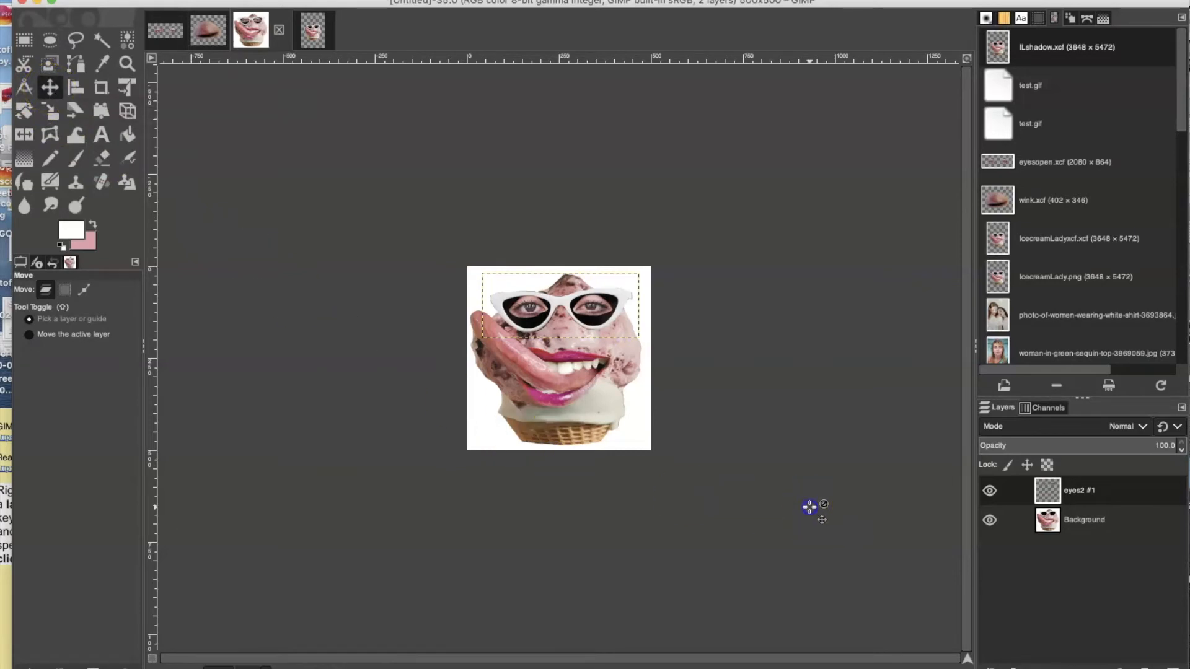
{"action": "right_click", "coordinate": [1103, 494]}
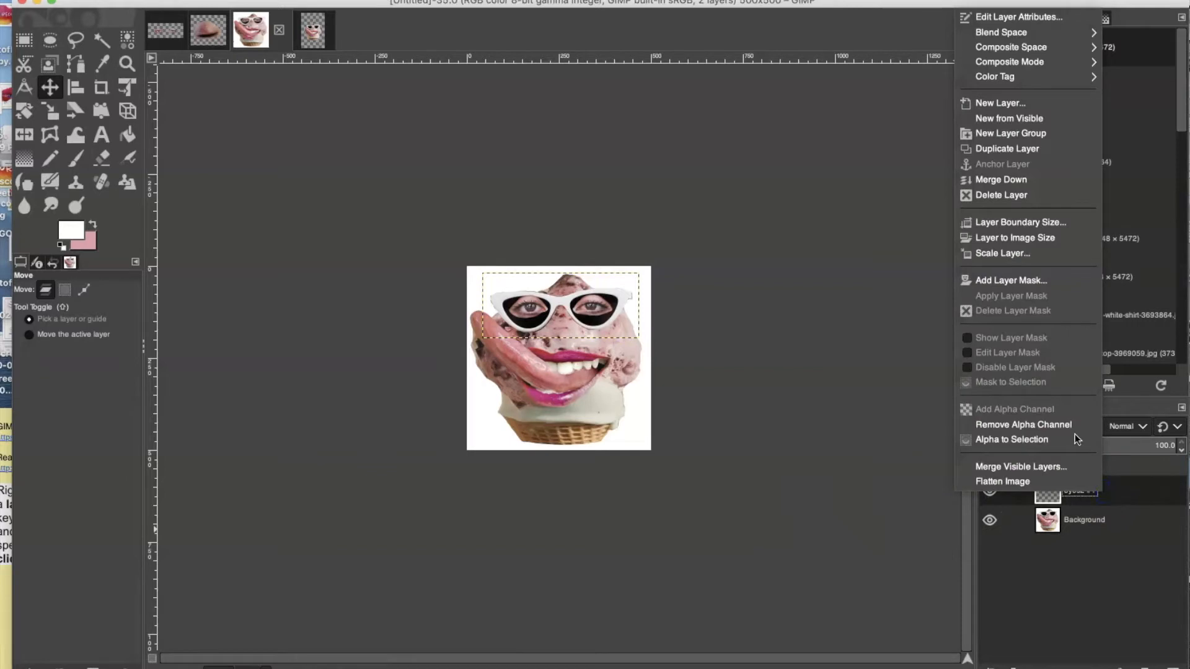
{"action": "left_click", "coordinate": [1026, 181]}
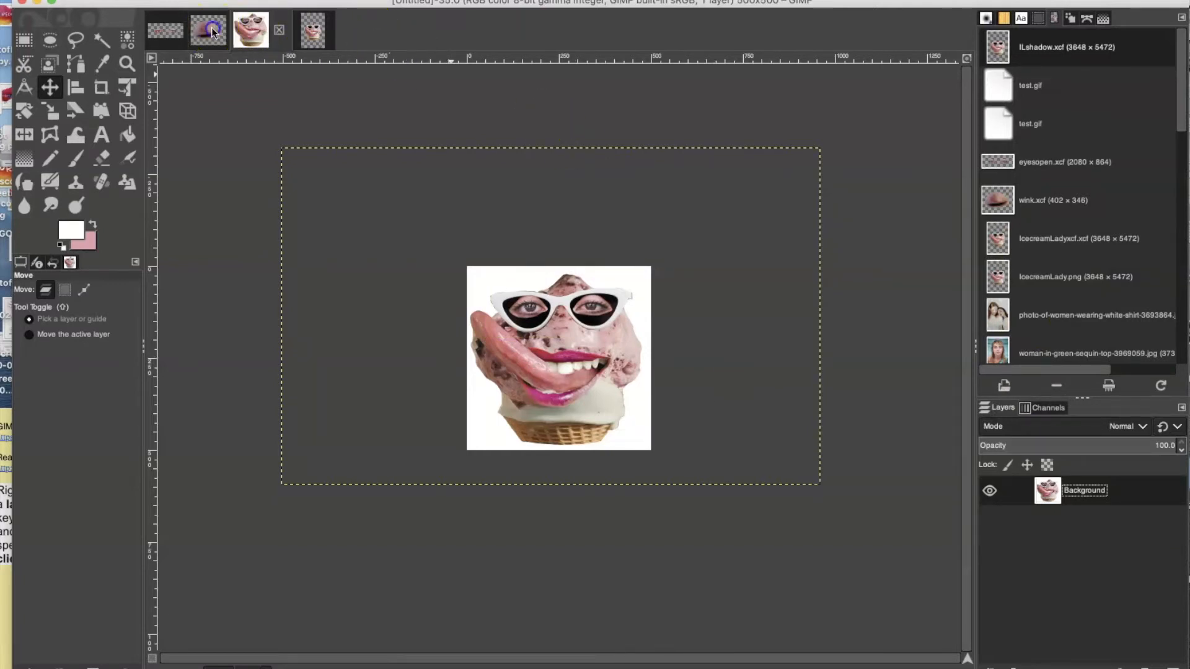
Step: Copy the closed eye from wink.xcf and paste it into the merged ice cream face image
{"action": "left_click", "coordinate": [209, 30]}
{"action": "left_click", "coordinate": [267, 29]}
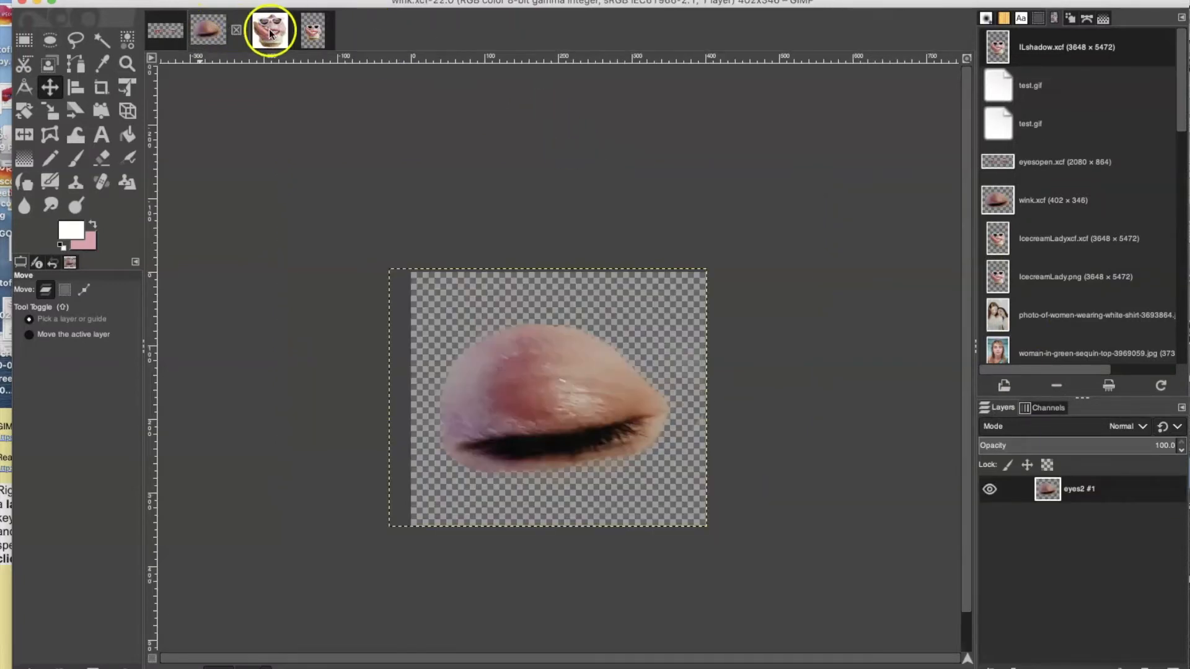
{"action": "left_click", "coordinate": [208, 30]}
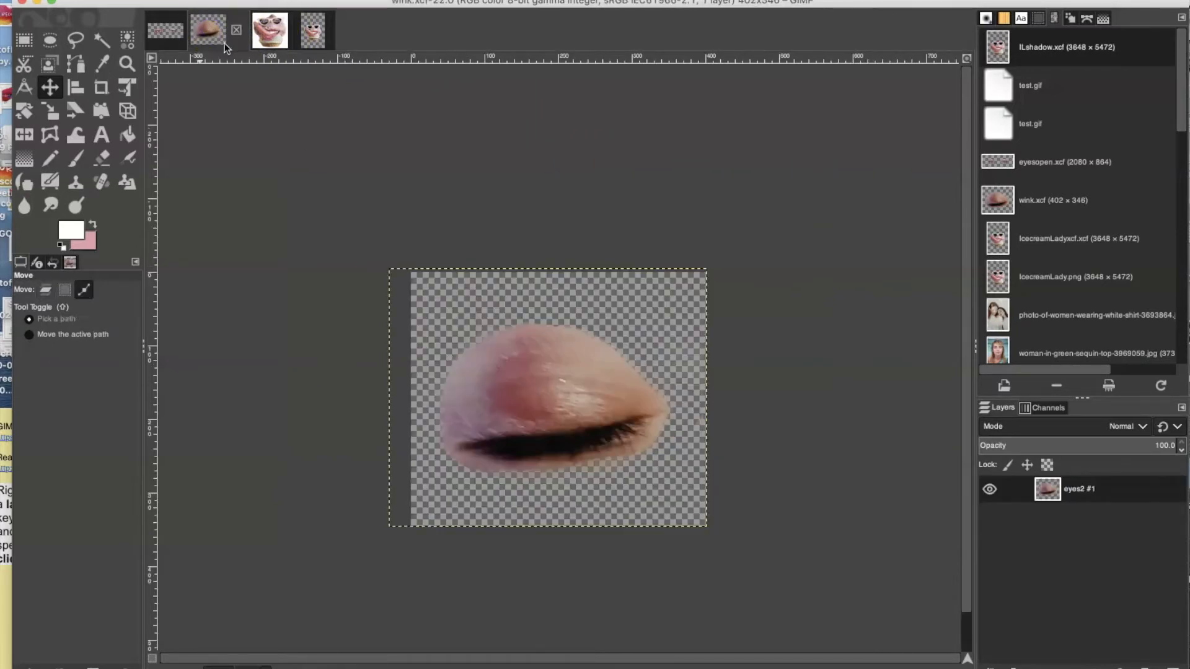
{"action": "left_click", "coordinate": [279, 30]}
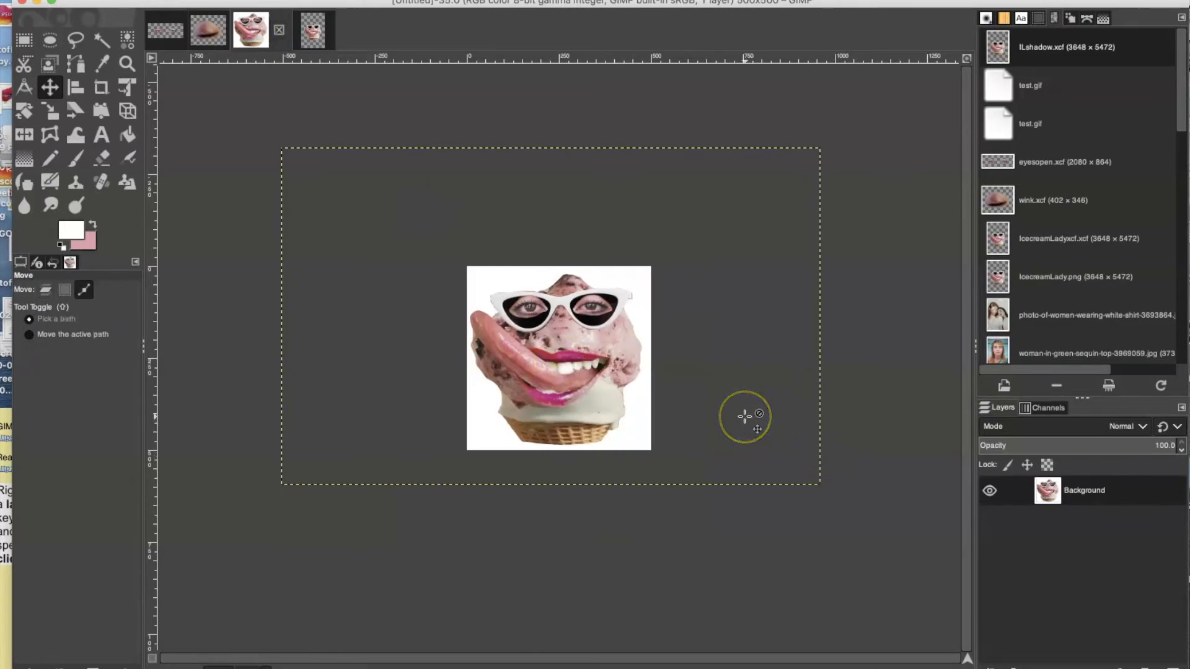
{"action": "key", "text": "super+v"}
{"action": "left_click", "coordinate": [605, 305]}
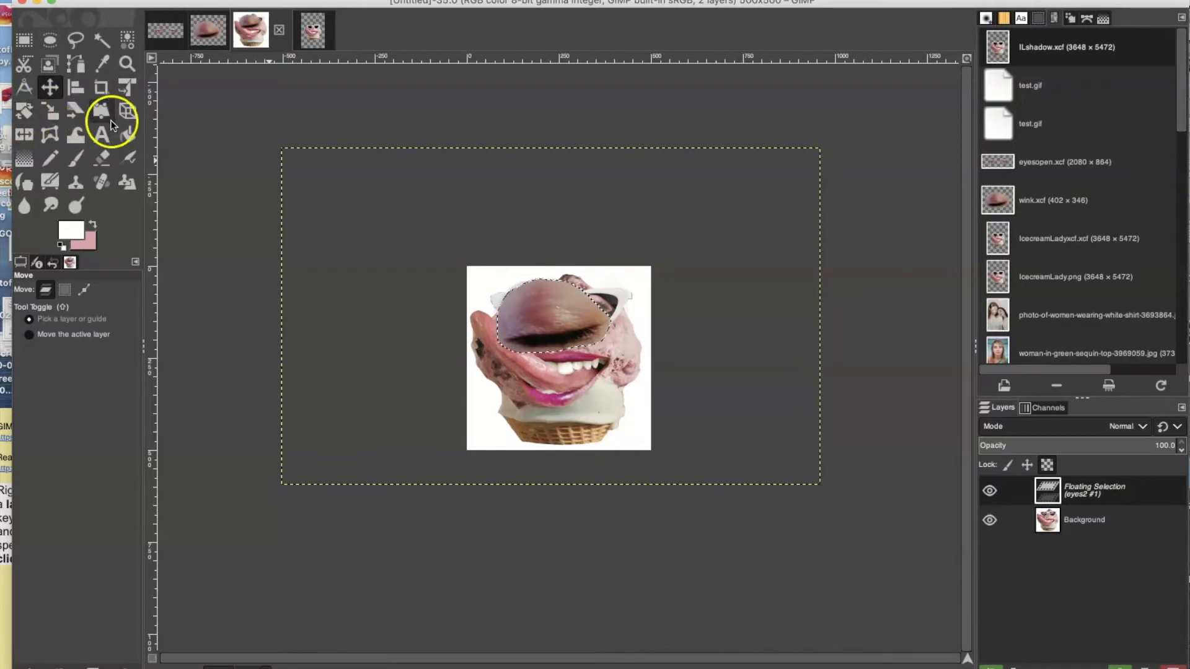
Step: Shrink the pasted closed eye with Unified Transform and move it over the sunglasses lens without the open eye
{"action": "left_click", "coordinate": [126, 87]}
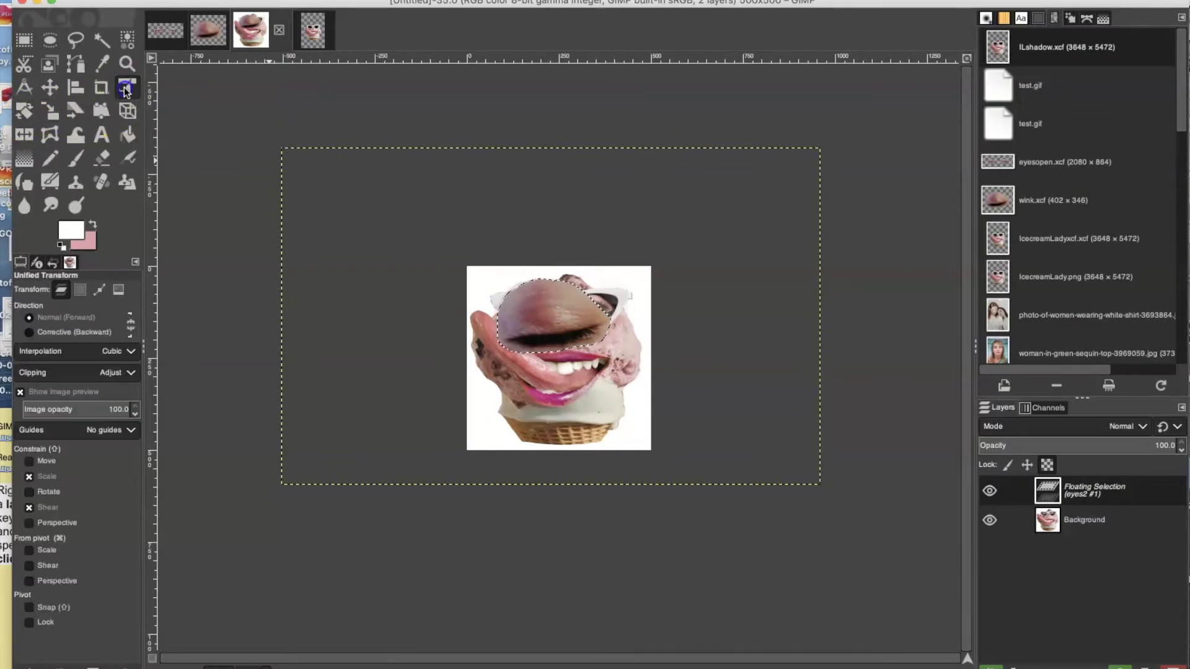
{"action": "left_click", "coordinate": [409, 224]}
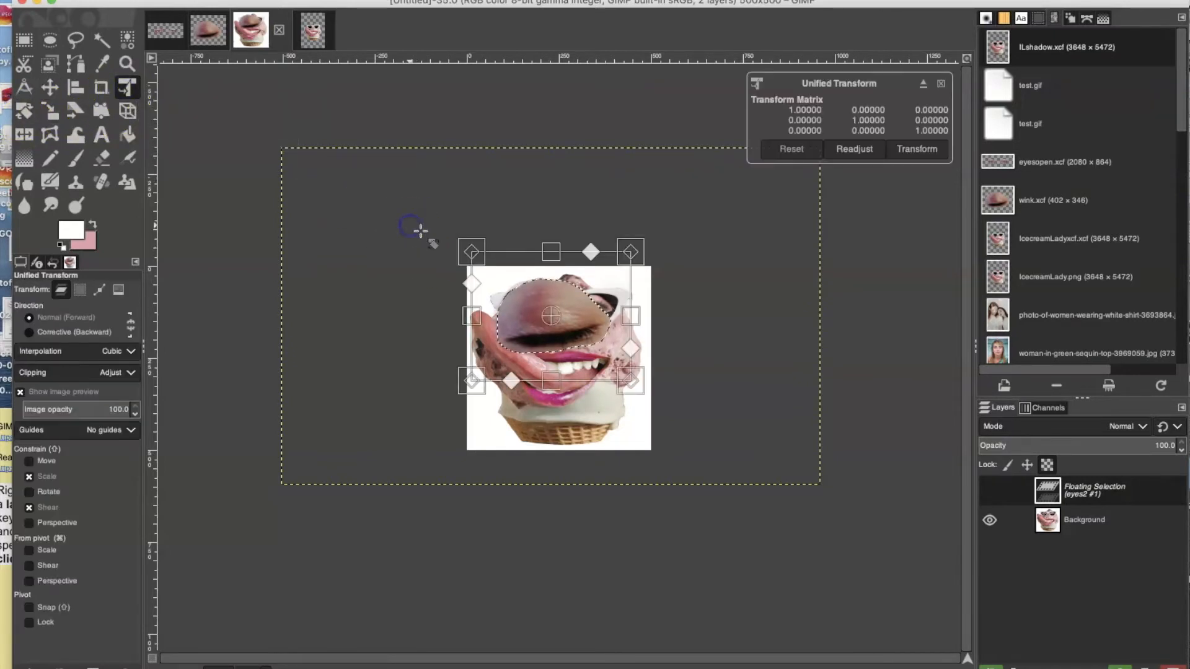
{"action": "left_click_drag", "start_coordinate": [472, 251], "coordinate": [501, 265]}
{"action": "left_click_drag", "start_coordinate": [614, 256], "coordinate": [604, 315]}
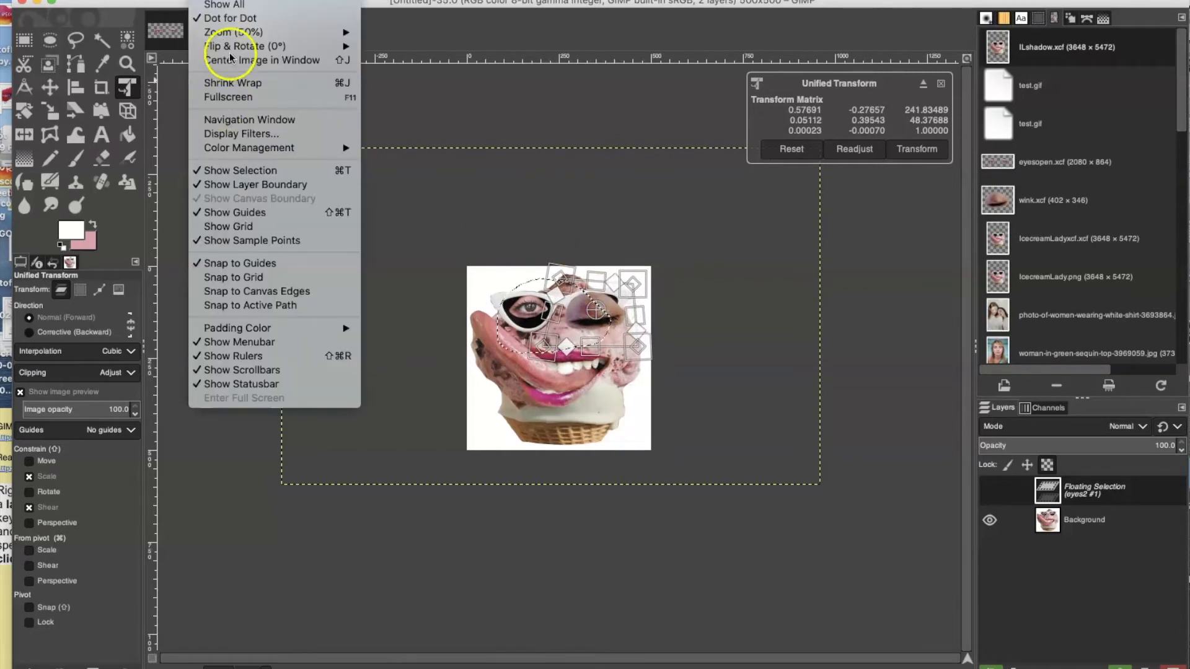
Step: Reduce and reshape the closed eye at 100% zoom until it fits inside the sunglasses lens, and apply the transform
{"action": "mouse_move", "coordinate": [248, 32]}
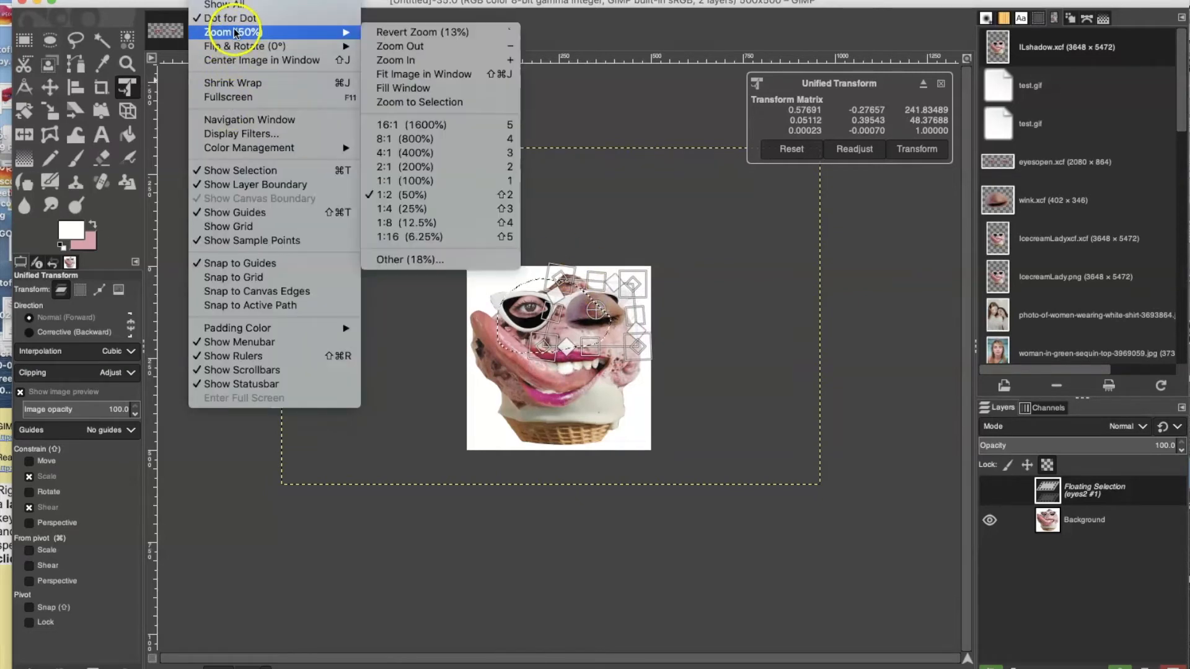
{"action": "left_click", "coordinate": [414, 180]}
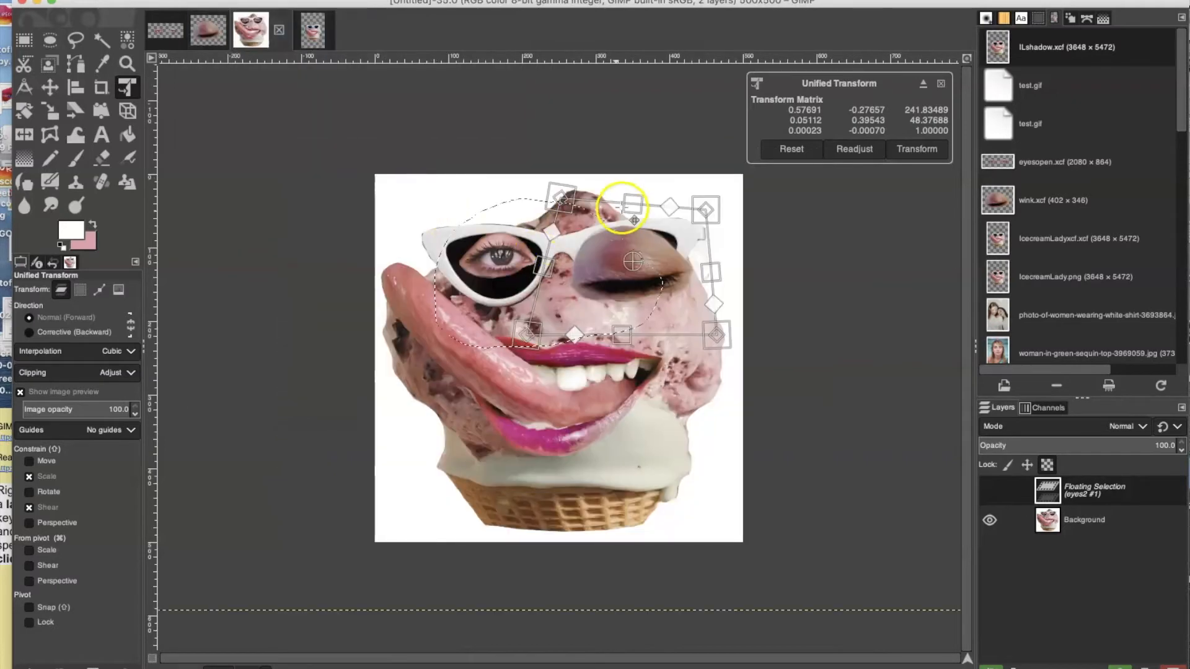
{"action": "left_click_drag", "start_coordinate": [633, 203], "coordinate": [625, 231]}
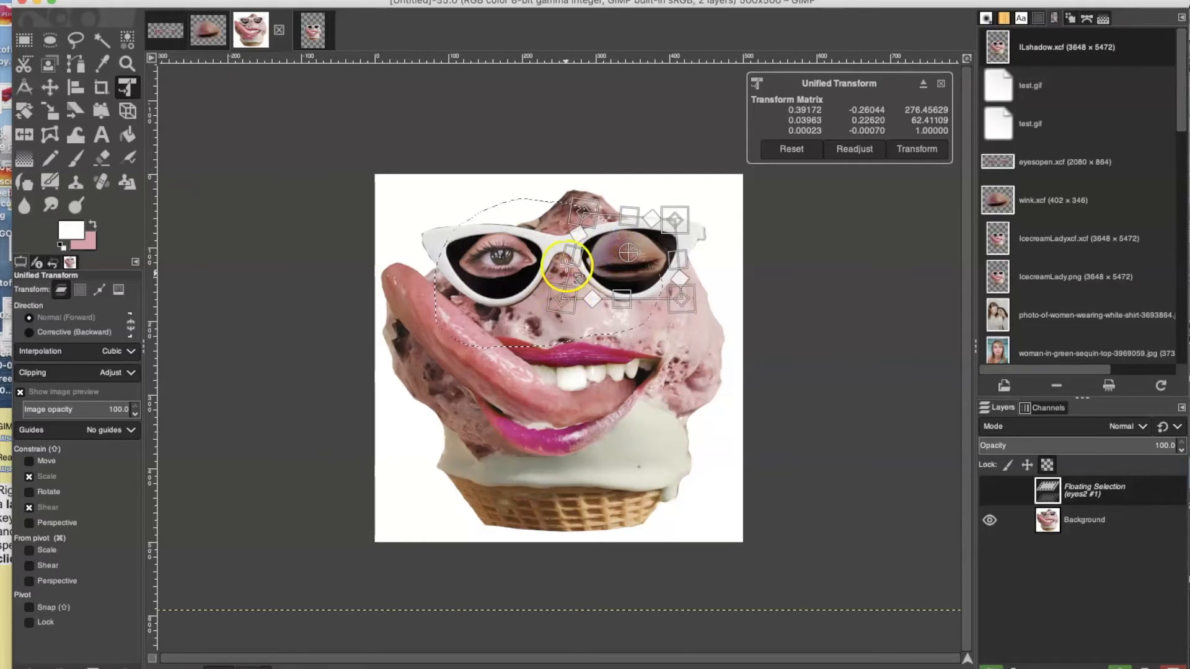
{"action": "left_click_drag", "start_coordinate": [578, 274], "coordinate": [561, 287]}
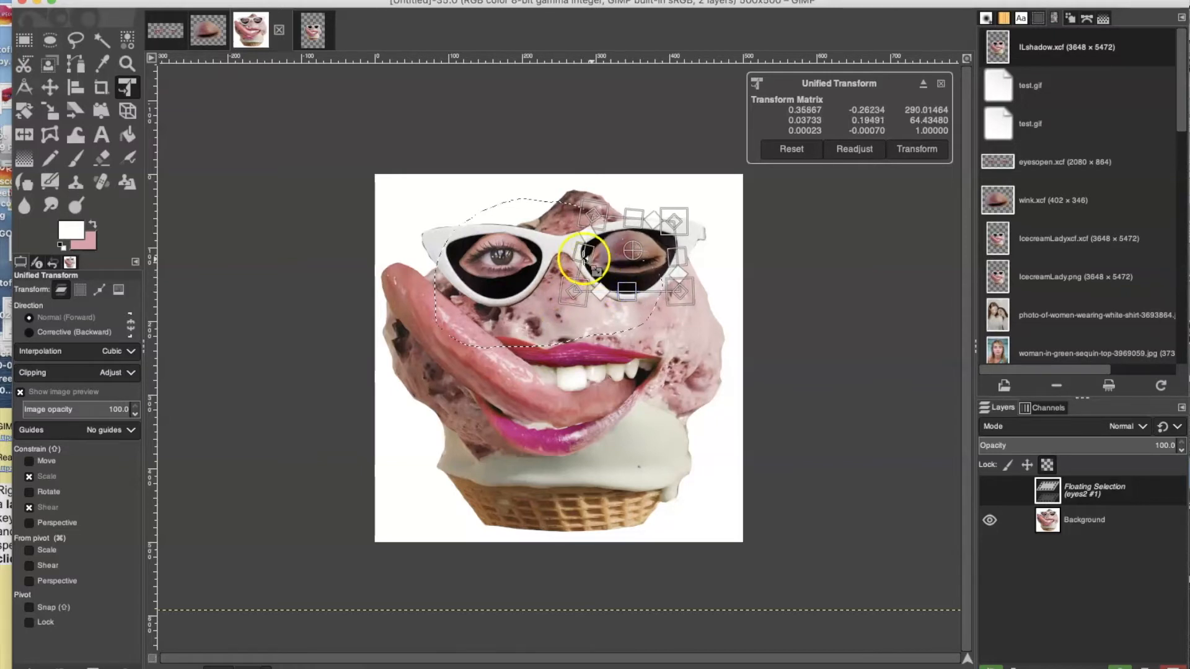
{"action": "left_click_drag", "start_coordinate": [581, 255], "coordinate": [570, 251]}
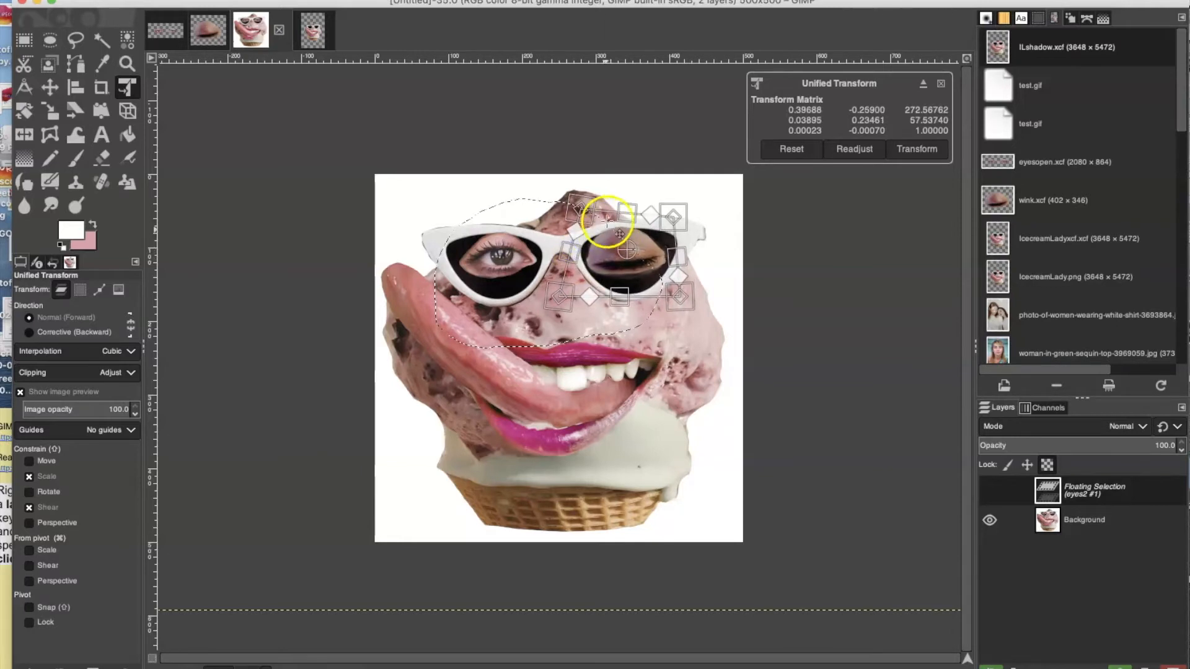
{"action": "left_click_drag", "start_coordinate": [580, 214], "coordinate": [562, 290]}
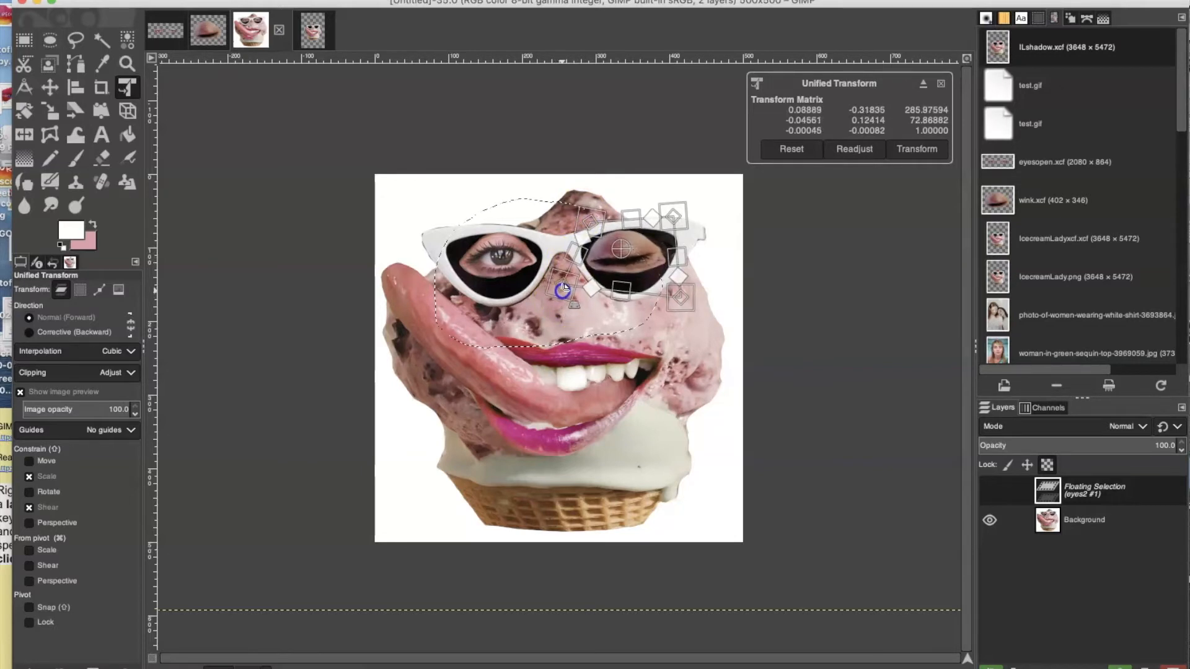
{"action": "left_click_drag", "start_coordinate": [673, 220], "coordinate": [674, 227]}
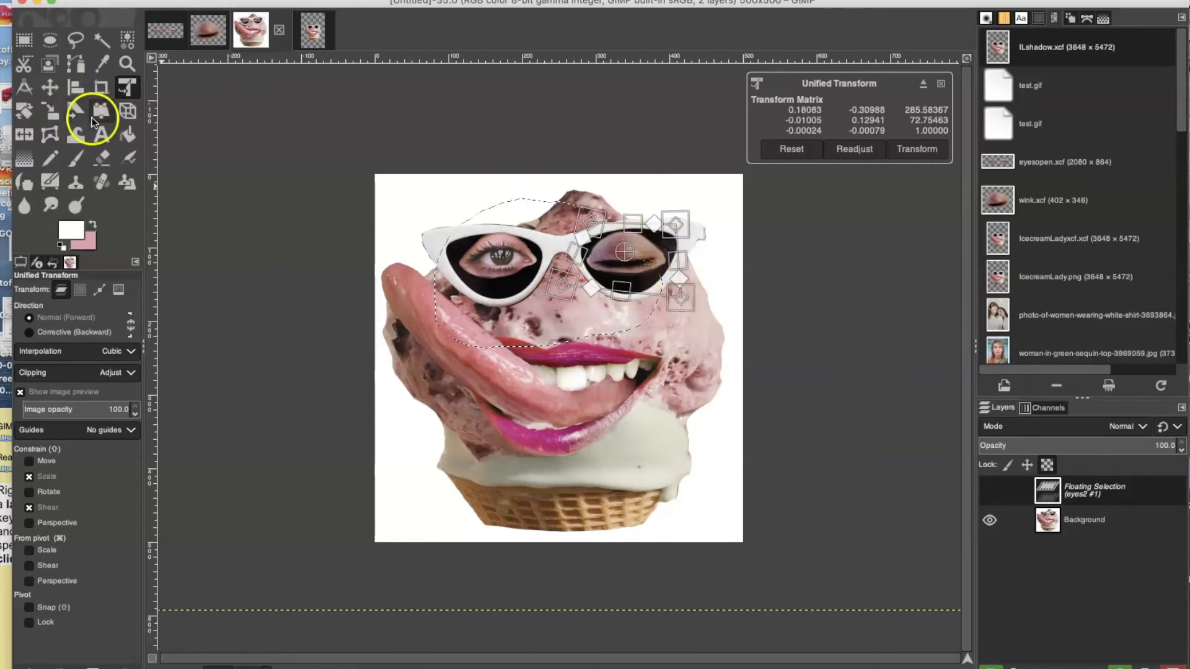
{"action": "left_click", "coordinate": [51, 89]}
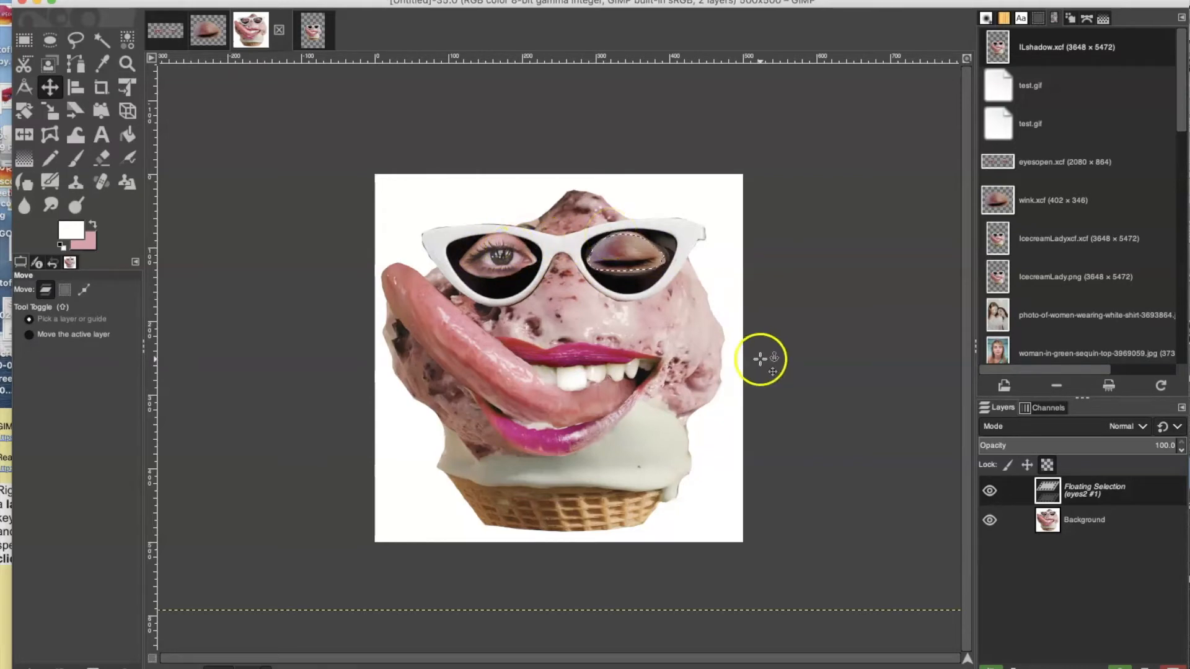
Step: Turn the floating closed eye into a new layer and rename it wink
{"action": "key", "text": "ctrl+shift+n"}
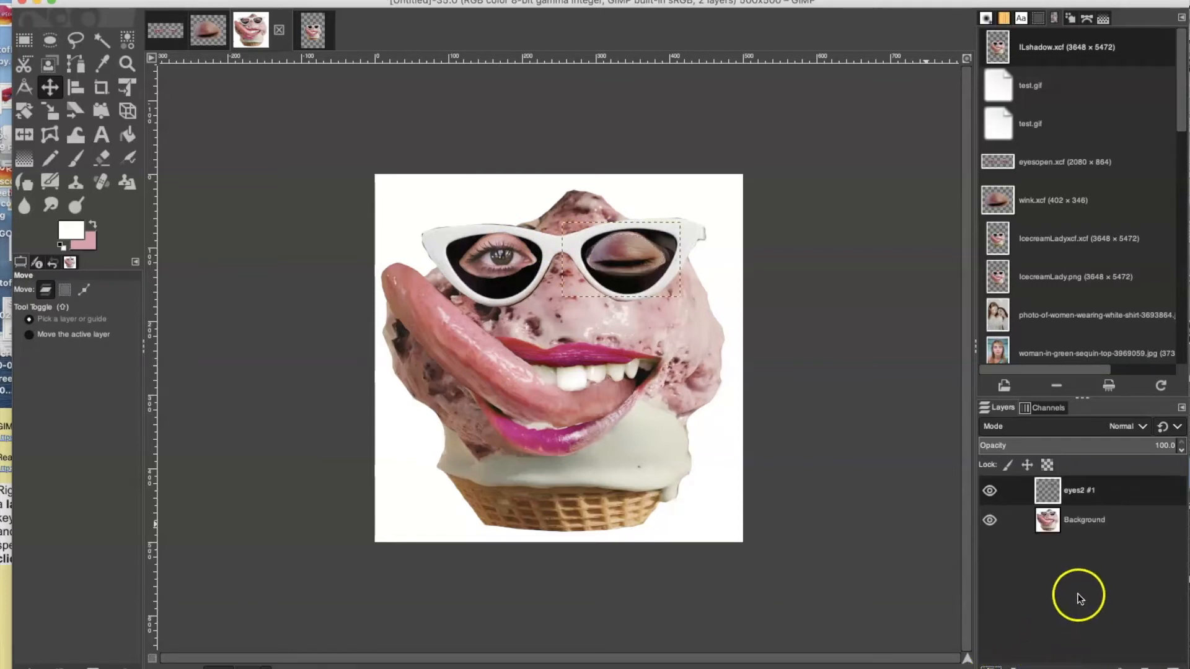
{"action": "double_click", "coordinate": [1086, 491]}
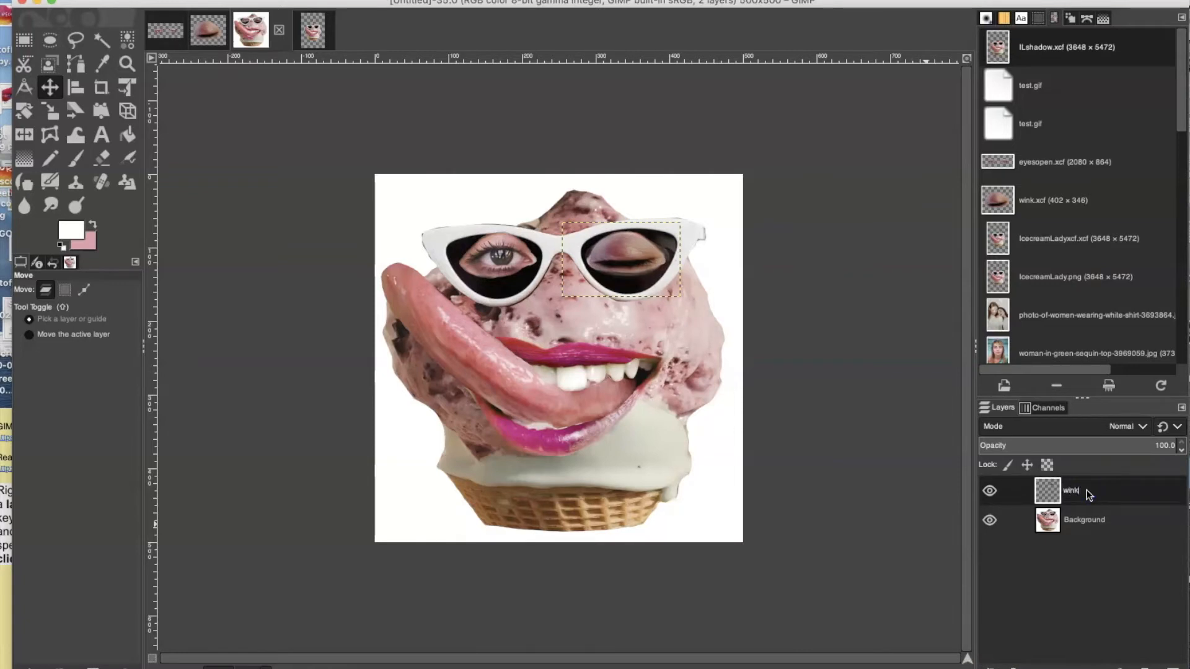
{"action": "key", "text": "Return"}
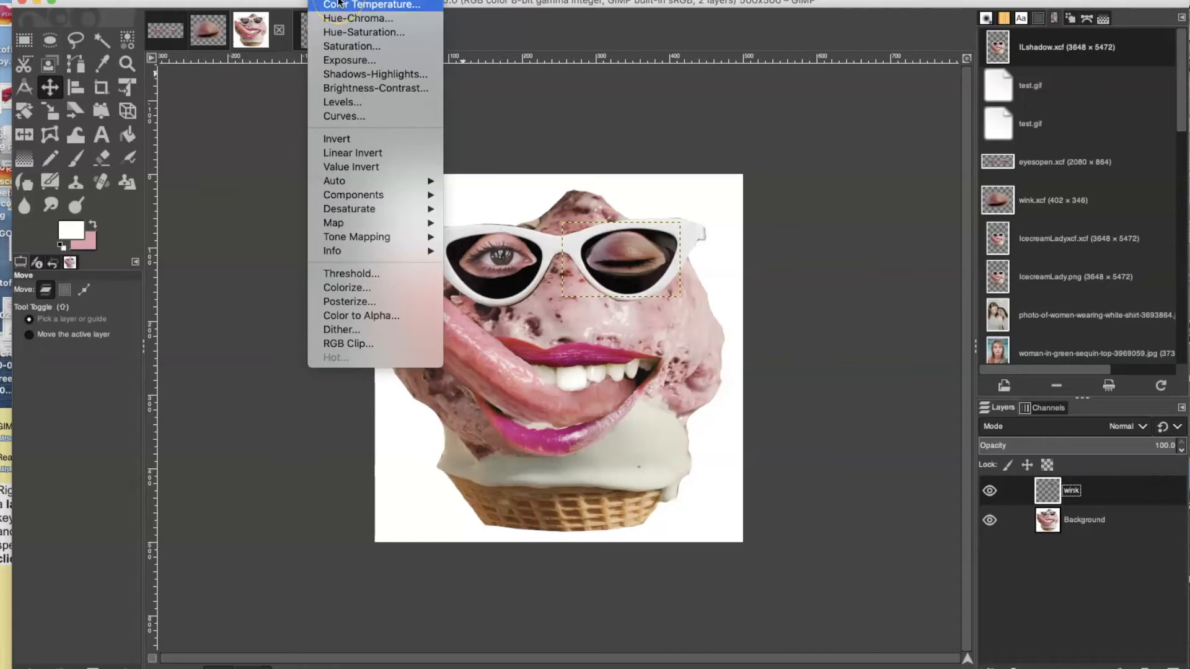
Step: Brighten the wink layer with Curves by adding a Value point at input 202, output 233
{"action": "left_click", "coordinate": [338, 116]}
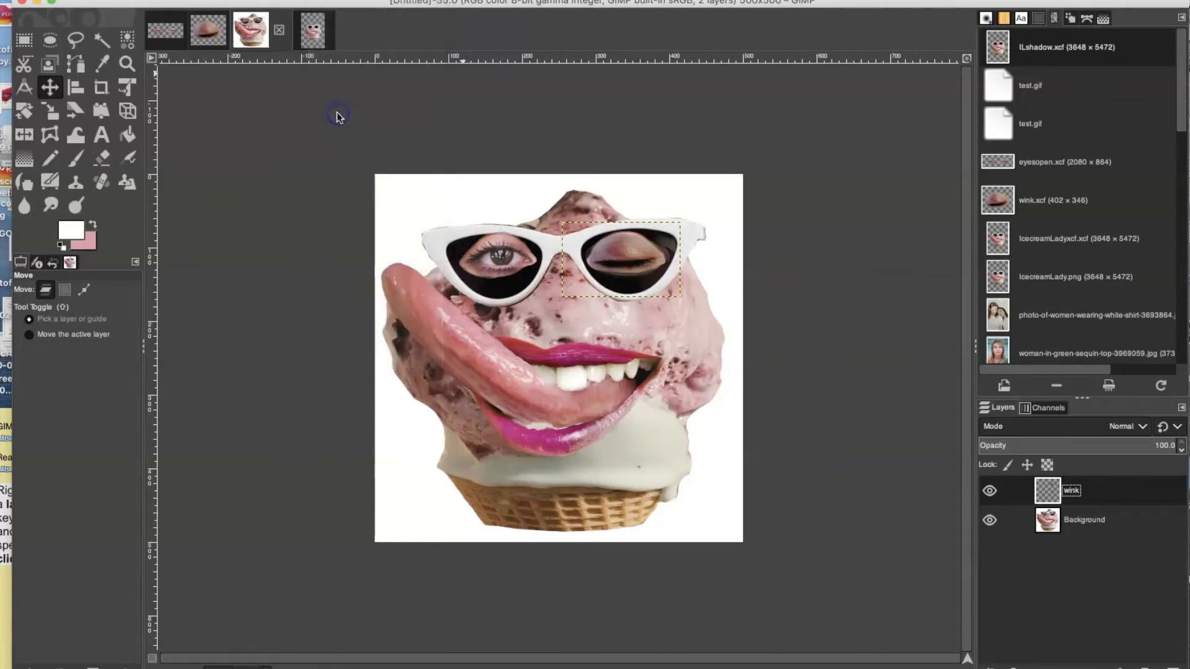
{"action": "left_click", "coordinate": [430, 99]}
{"action": "left_click_drag", "start_coordinate": [430, 99], "coordinate": [421, 89]}
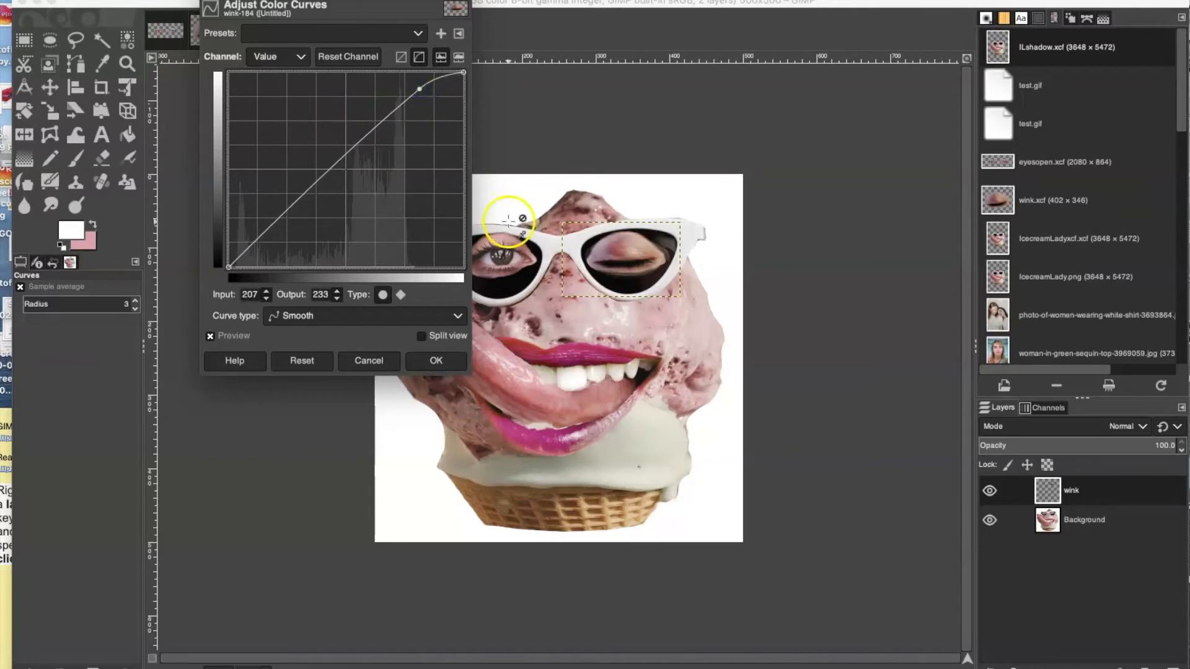
{"action": "left_click_drag", "start_coordinate": [419, 90], "coordinate": [413, 89]}
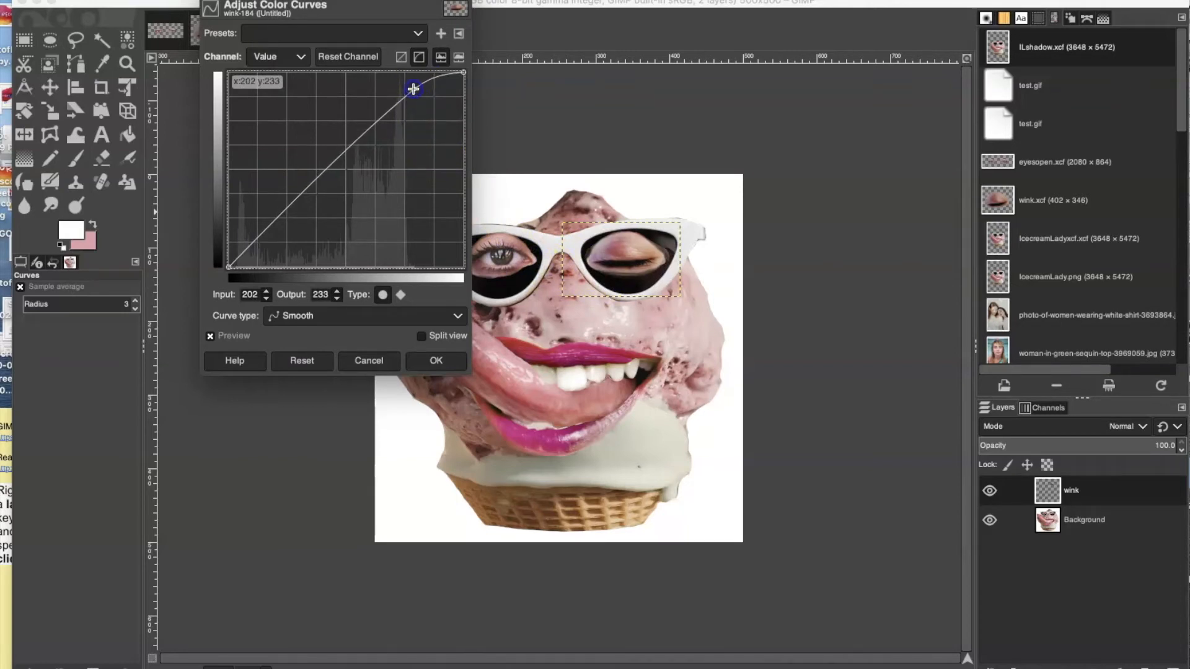
{"action": "left_click", "coordinate": [437, 359]}
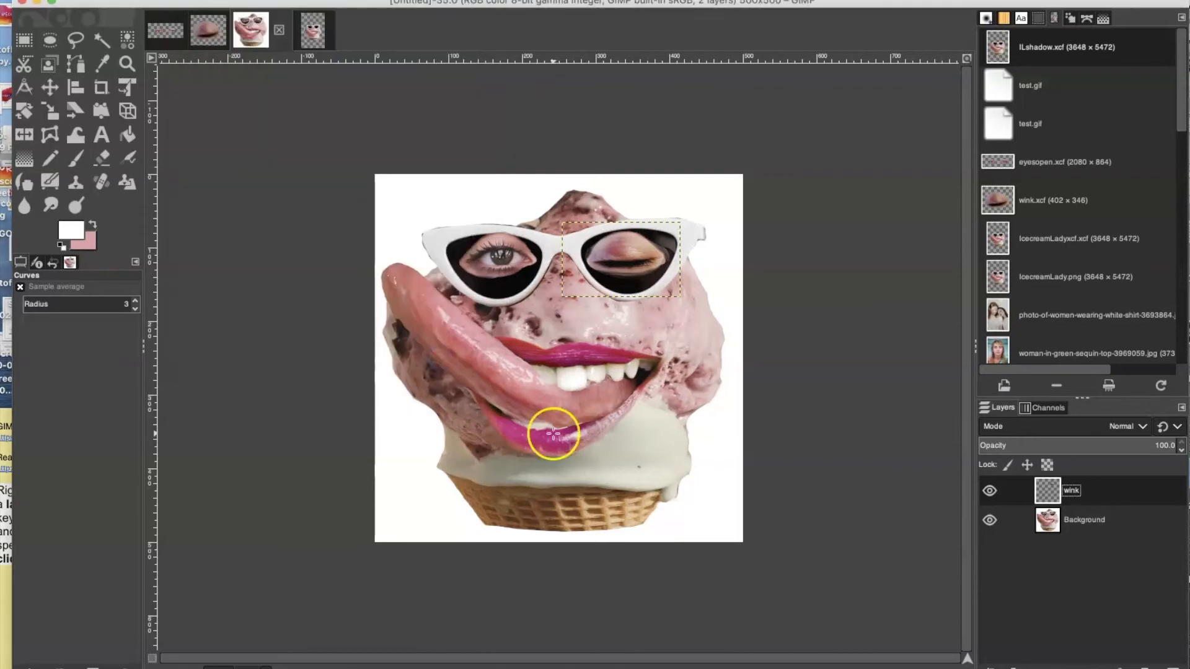
{"action": "key", "text": "super+shift+f"}
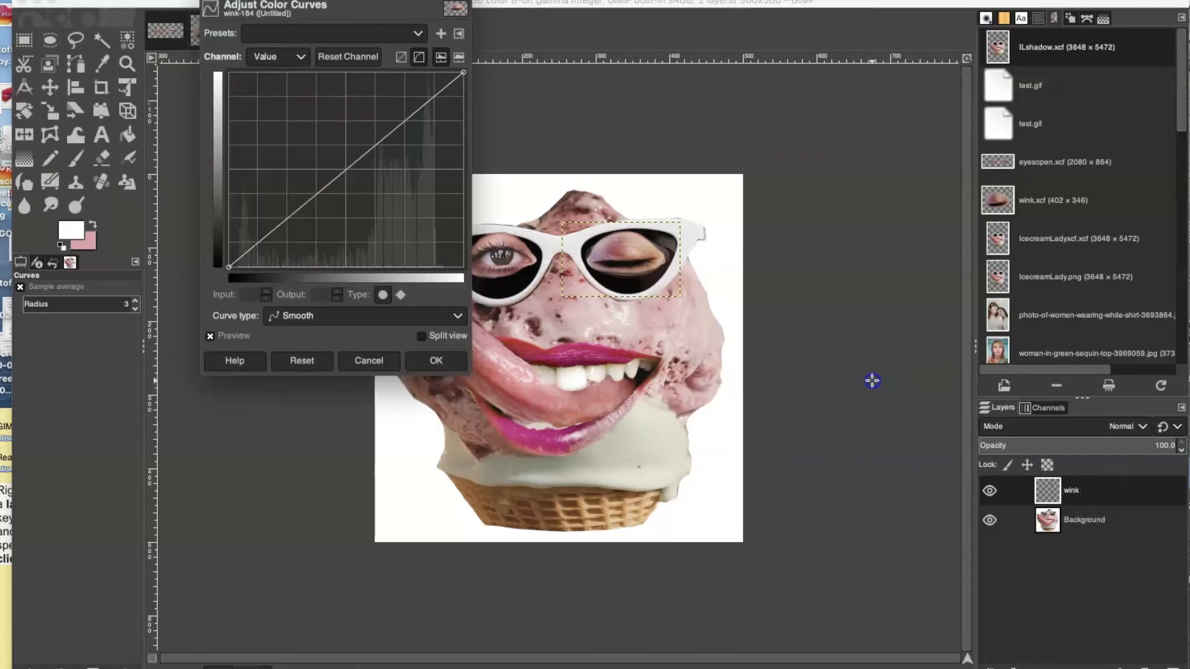
{"action": "left_click", "coordinate": [871, 433]}
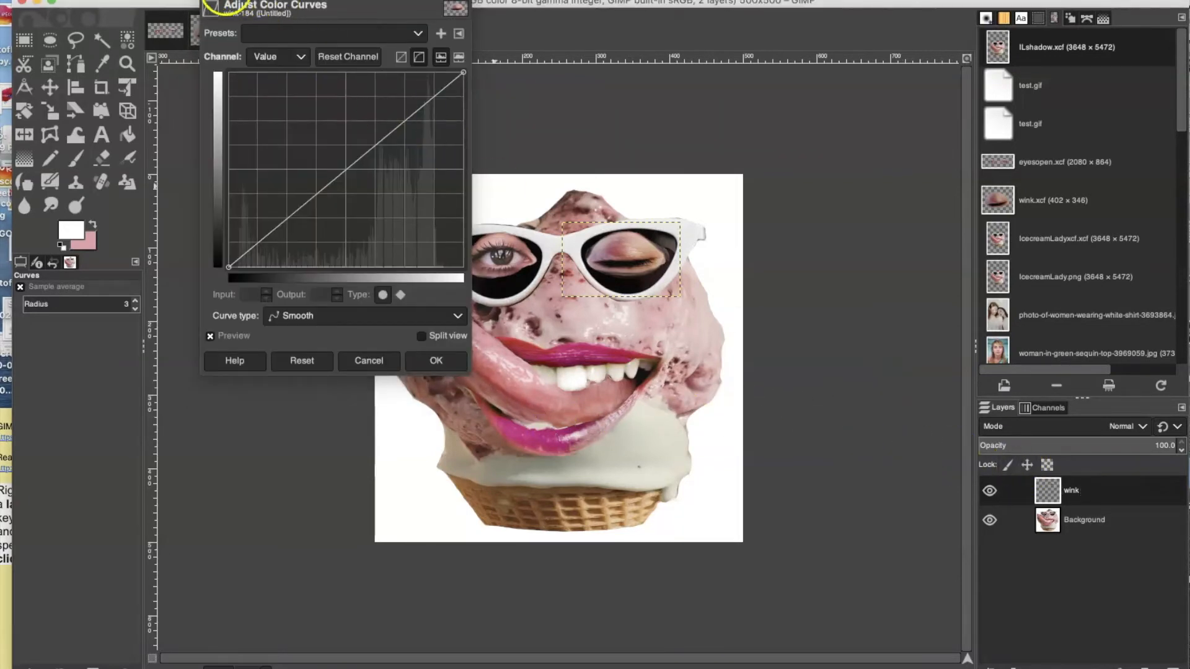
{"action": "key", "text": "Escape"}
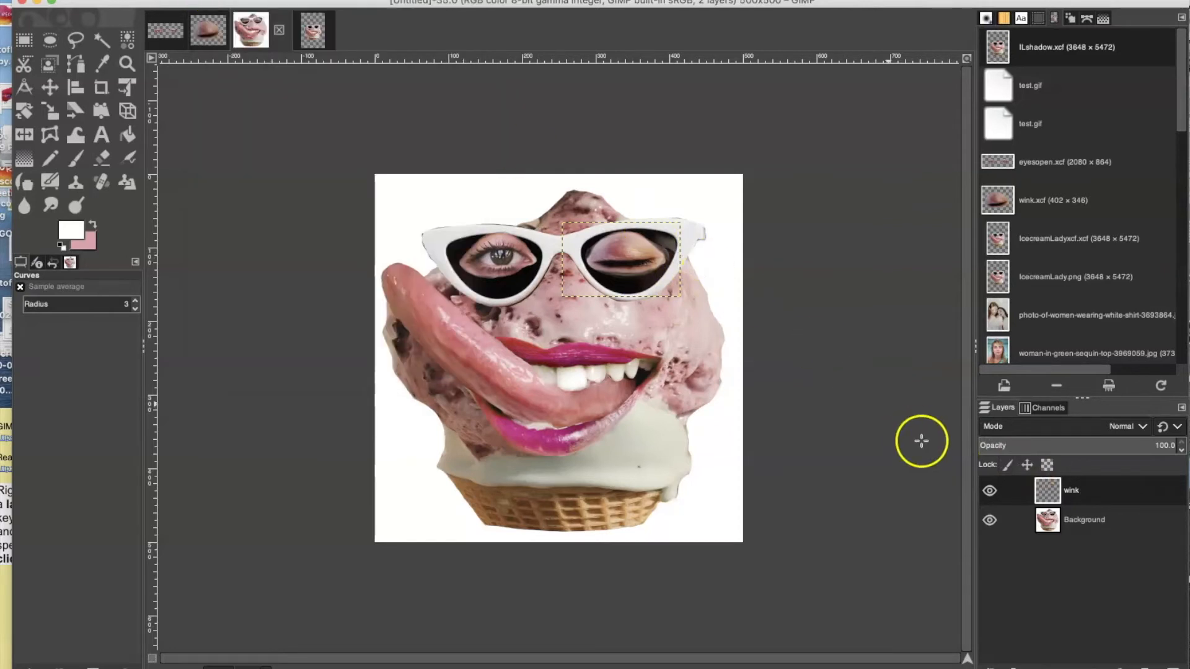
Step: Toggle the wink layer's visibility several times to compare the face with and without the closed eye
{"action": "left_click", "coordinate": [990, 491]}
{"action": "left_click", "coordinate": [990, 491]}
{"action": "left_click", "coordinate": [990, 490]}
{"action": "left_click", "coordinate": [990, 491]}
{"action": "left_click", "coordinate": [989, 490]}
{"action": "left_click", "coordinate": [990, 491]}
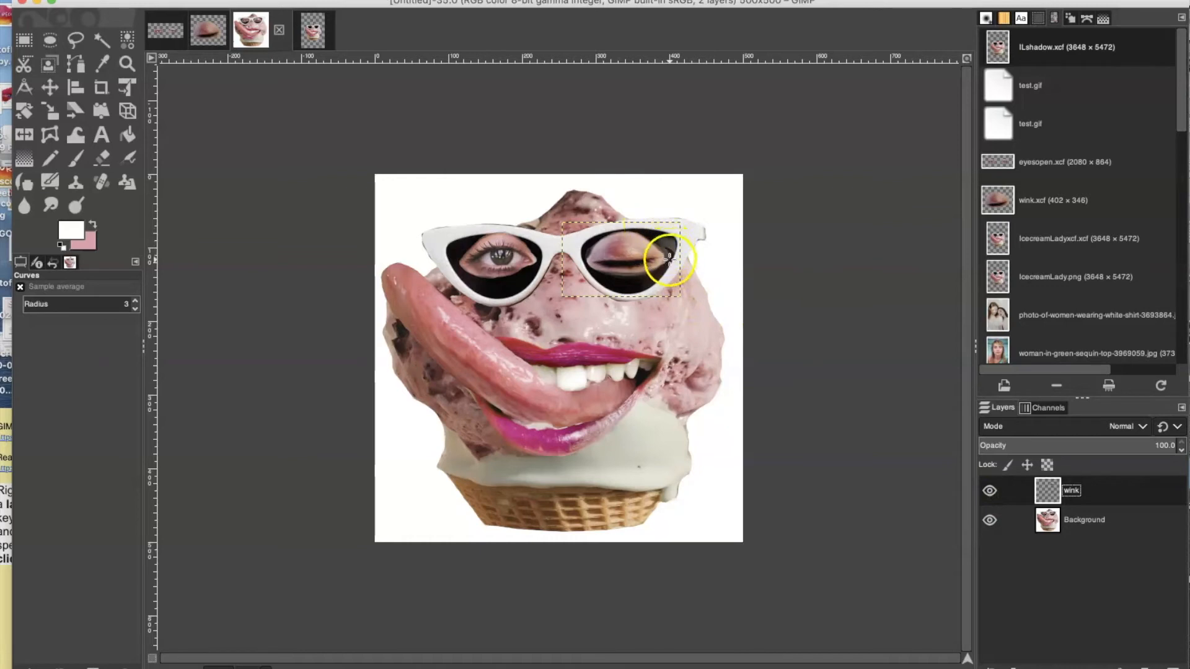
Step: Hide the Background layer, add a transparent 500 × 500 px layer named eyes2, and move it below the wink layer
{"action": "left_click", "coordinate": [991, 521]}
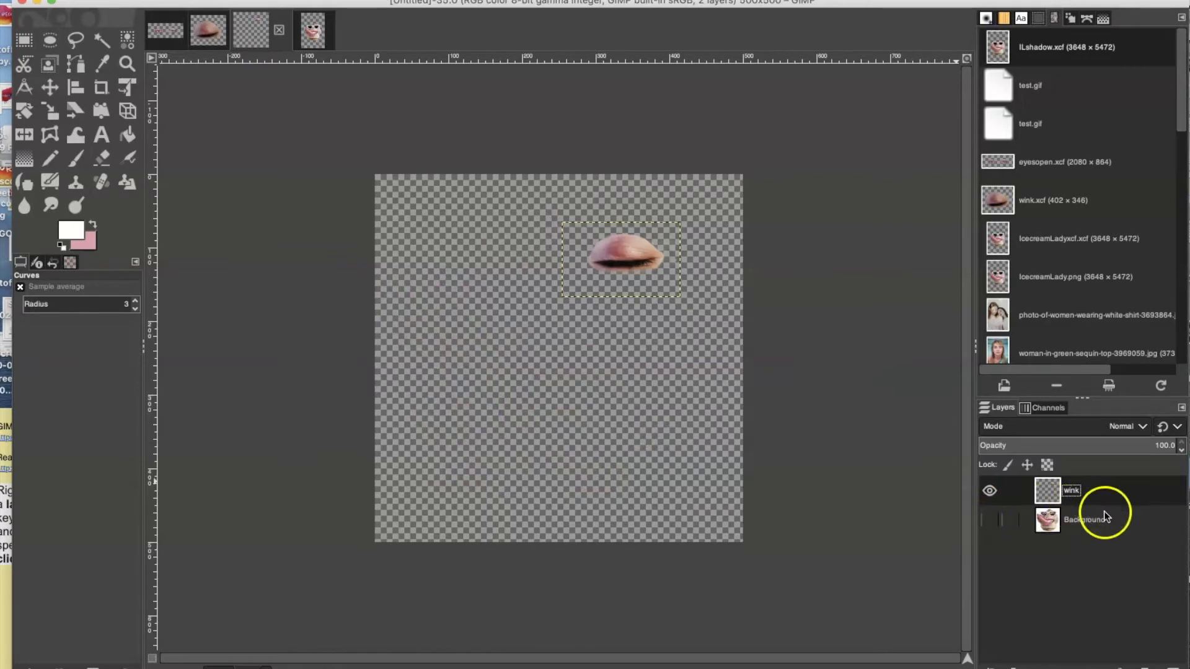
{"action": "left_click", "coordinate": [989, 668]}
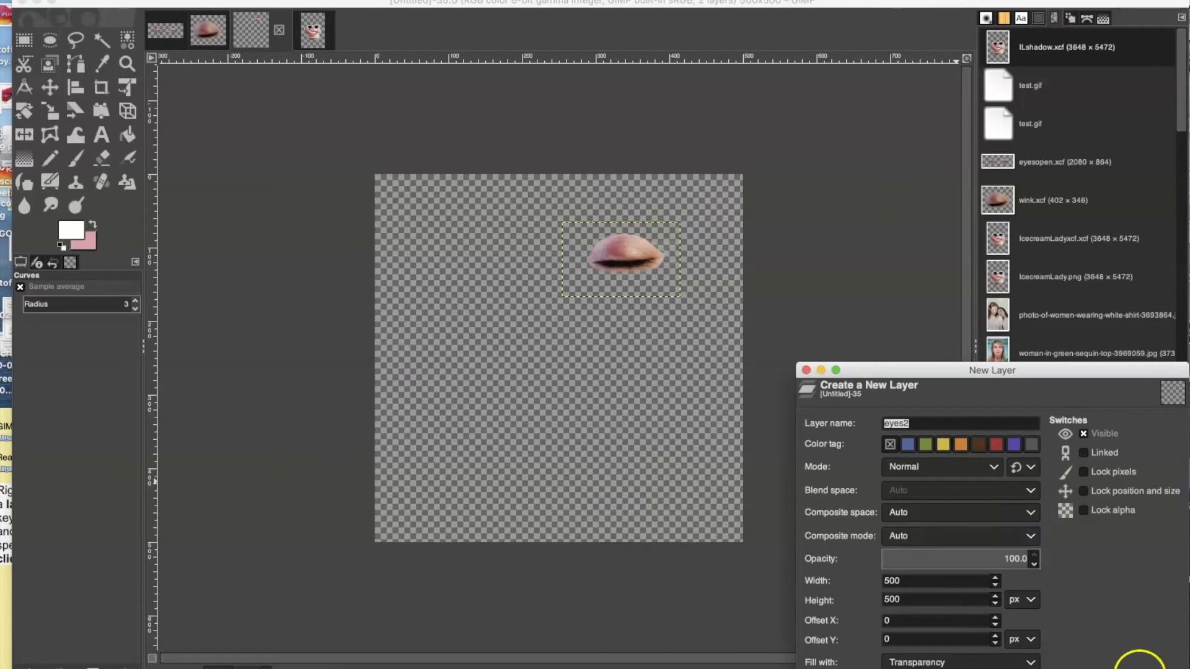
{"action": "key", "text": "Return"}
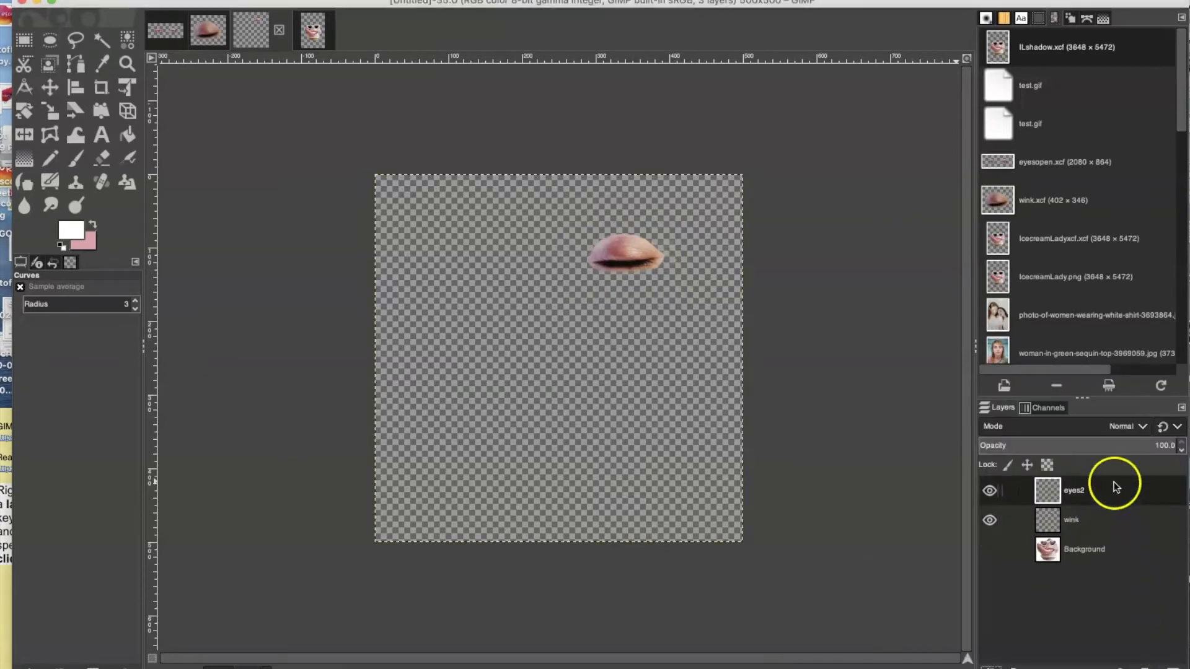
{"action": "left_click_drag", "start_coordinate": [1114, 523], "coordinate": [1110, 527]}
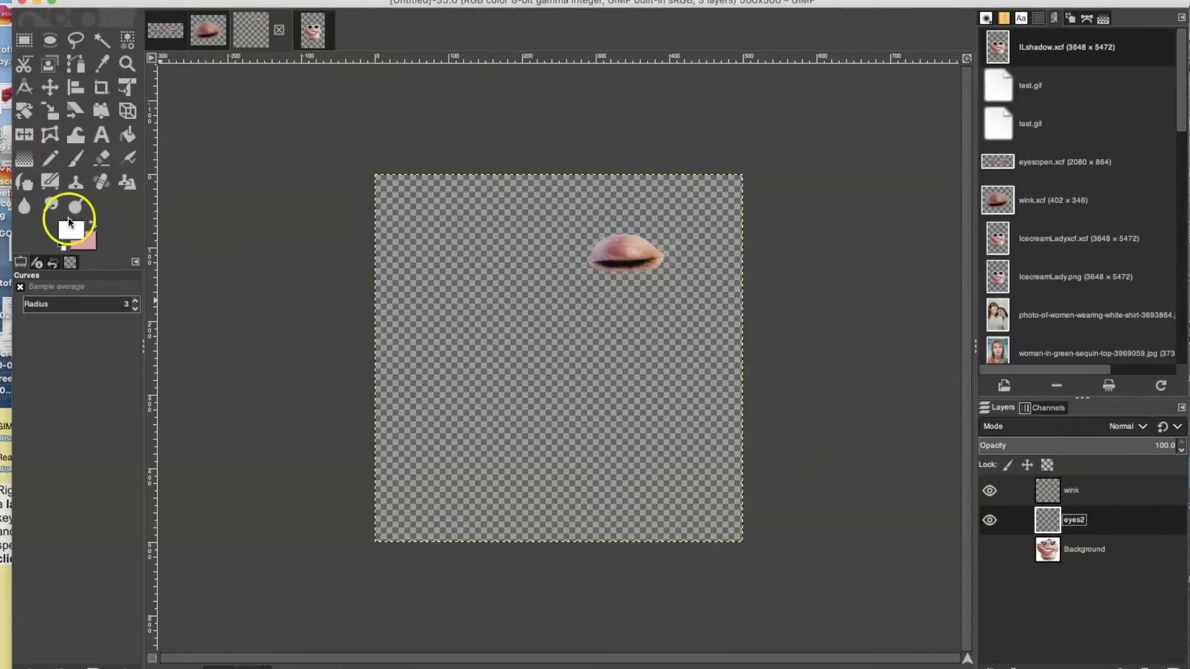
Step: Fill the eyes2 layer with the white foreground color using Bucket Fill
{"action": "left_click", "coordinate": [74, 232]}
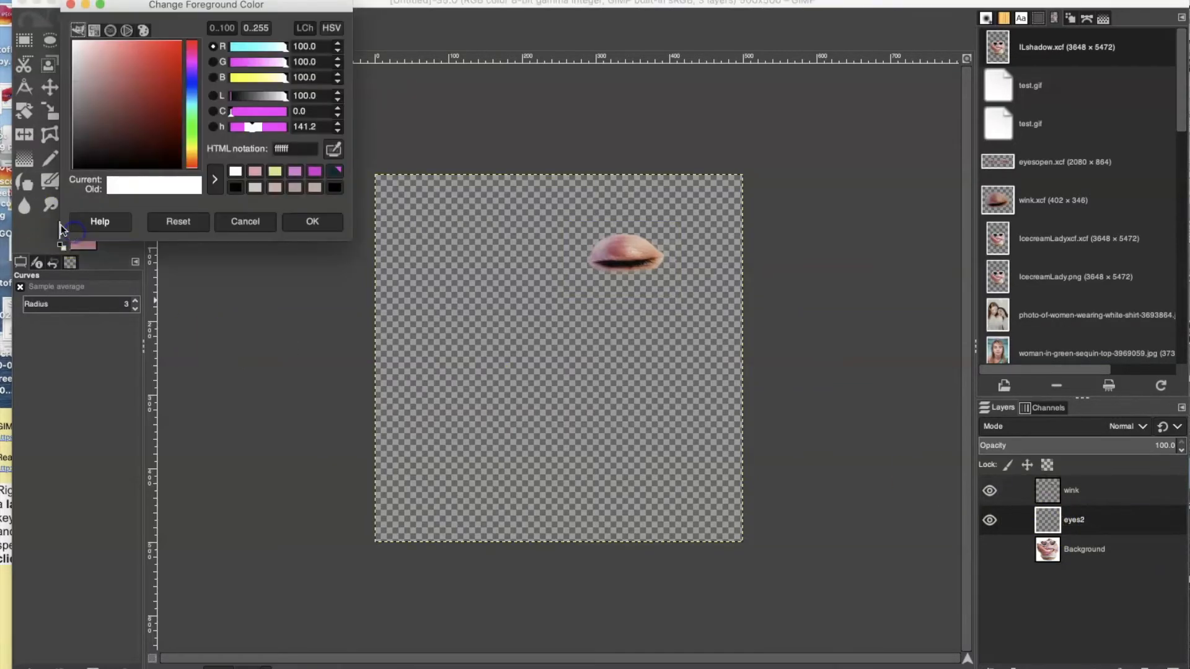
{"action": "left_click", "coordinate": [316, 221]}
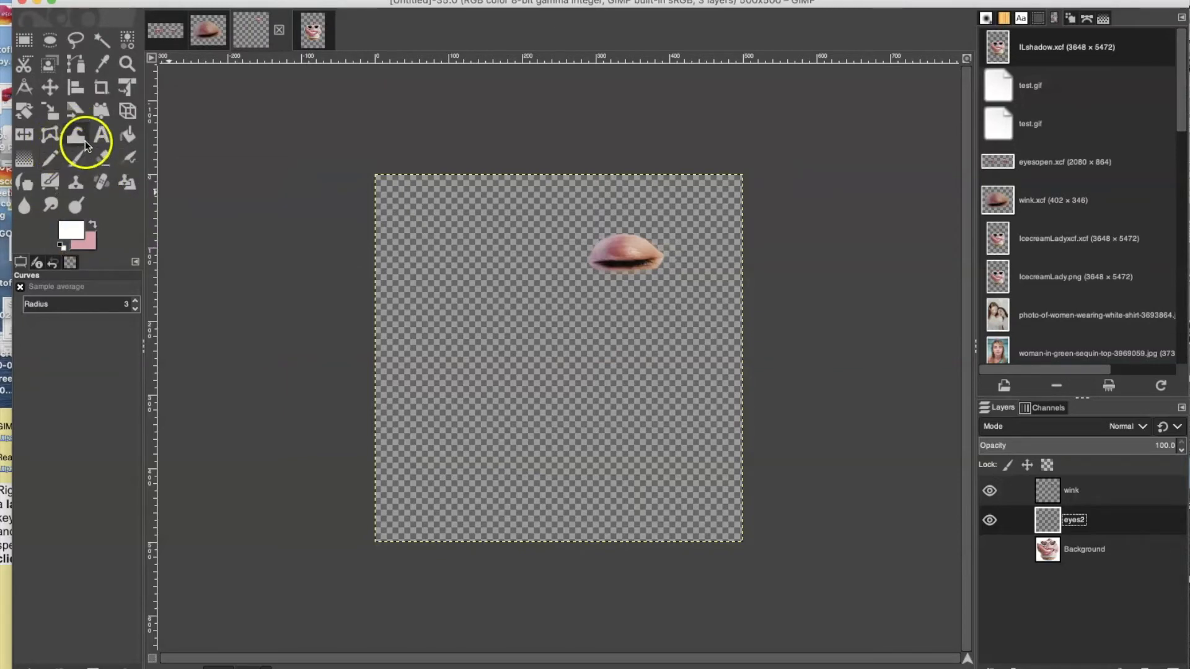
{"action": "left_click", "coordinate": [127, 135]}
{"action": "left_click", "coordinate": [421, 259]}
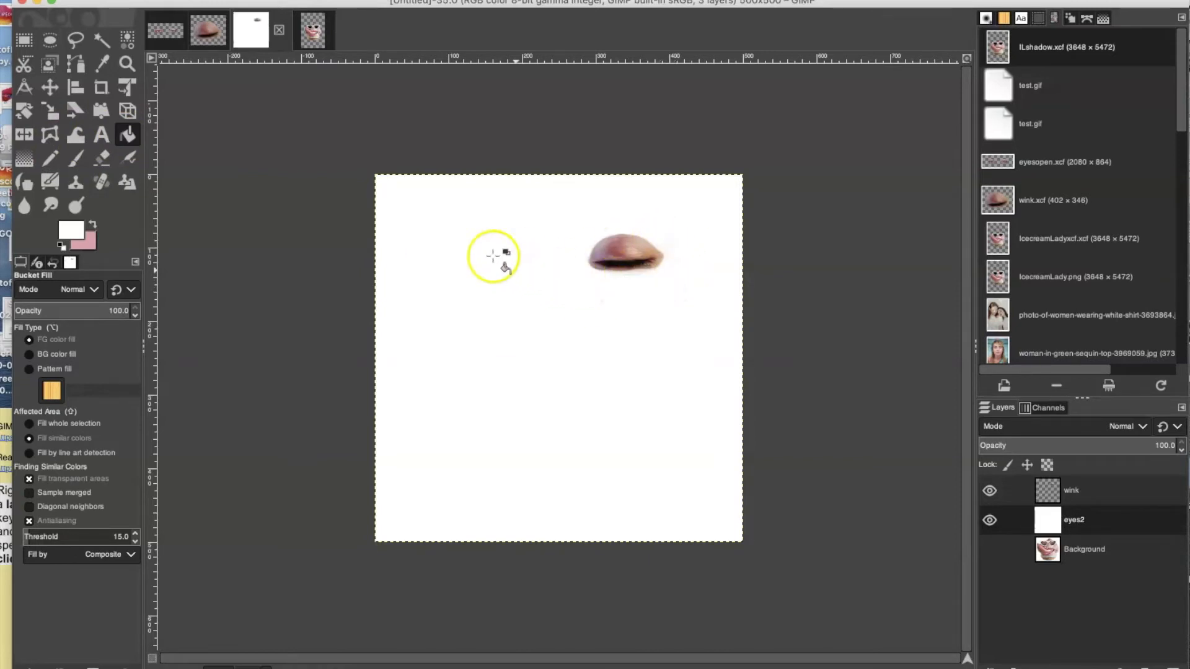
Step: Set up the Eraser on the wink layer with a brush size of 62 at 200% zoom
{"action": "left_click", "coordinate": [207, 0]}
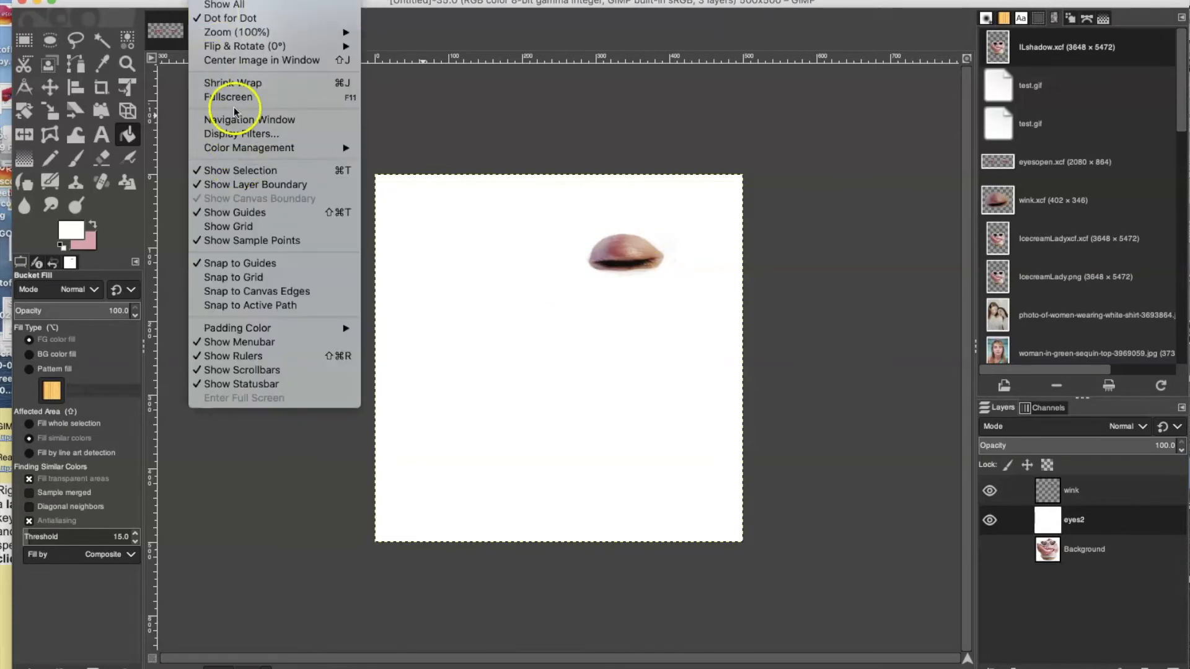
{"action": "mouse_move", "coordinate": [237, 34]}
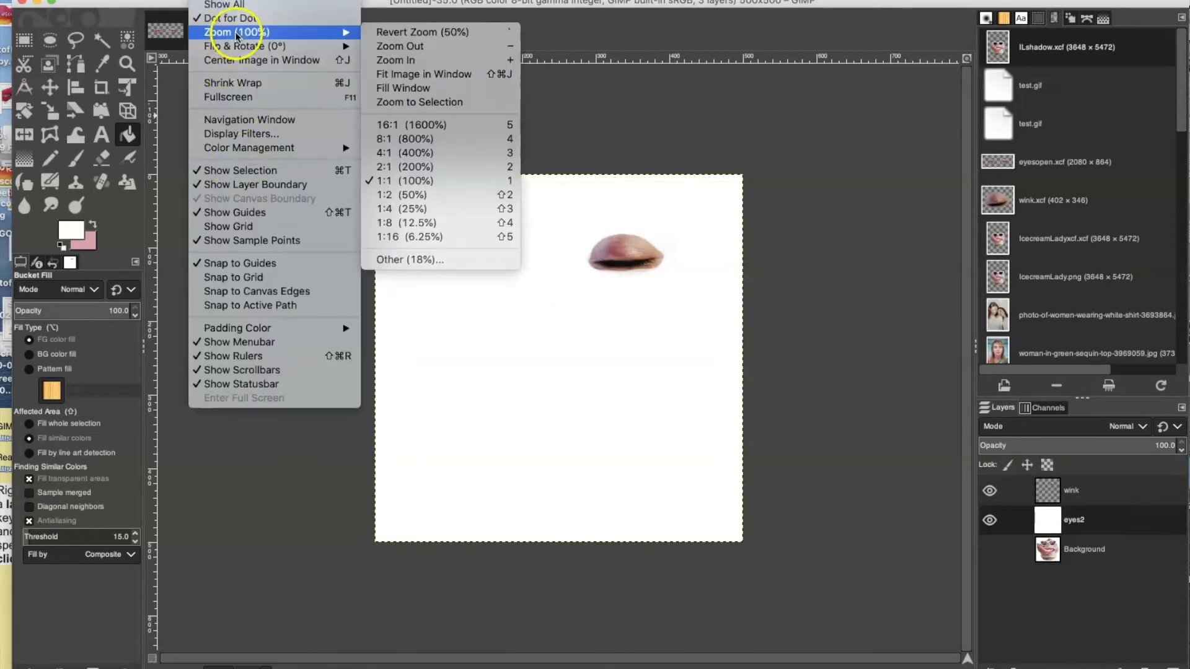
{"action": "left_click", "coordinate": [420, 166]}
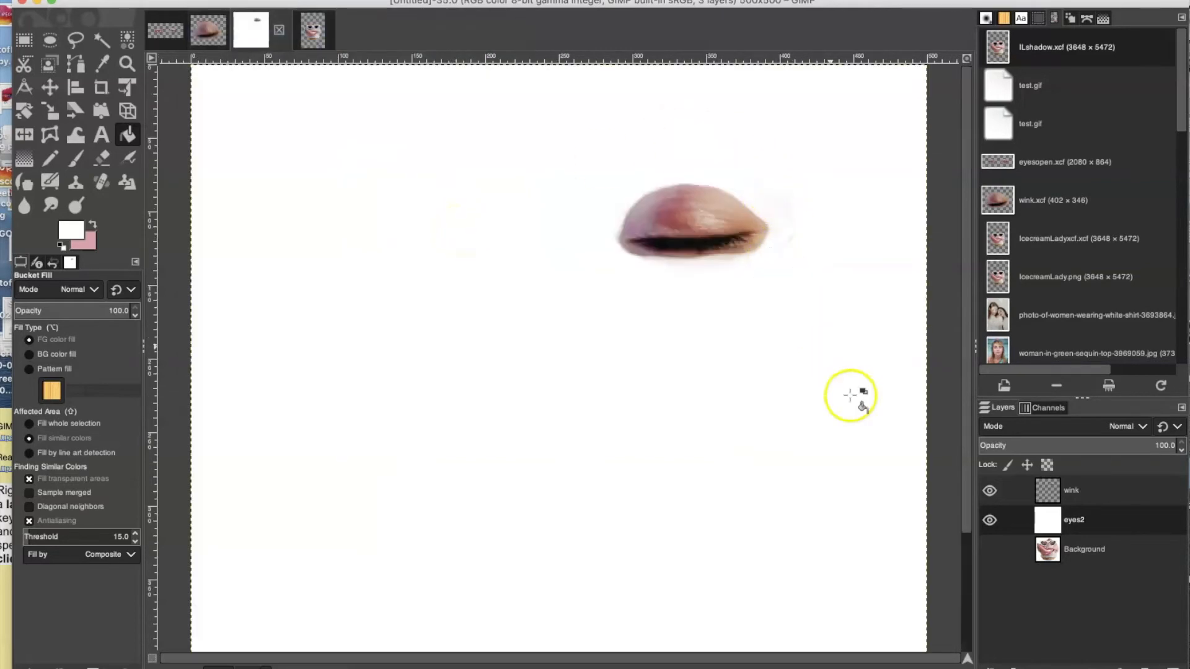
{"action": "left_click", "coordinate": [103, 156]}
{"action": "left_click", "coordinate": [1117, 492]}
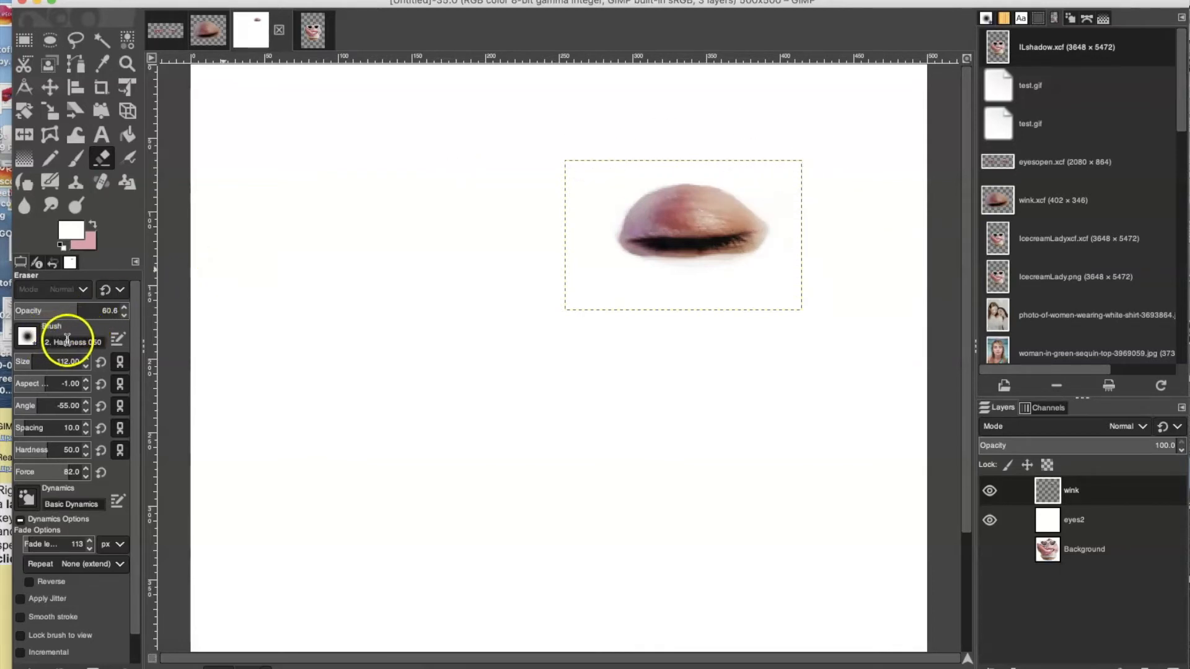
{"action": "left_click_drag", "start_coordinate": [68, 362], "coordinate": [37, 363]}
{"action": "left_click", "coordinate": [85, 367]}
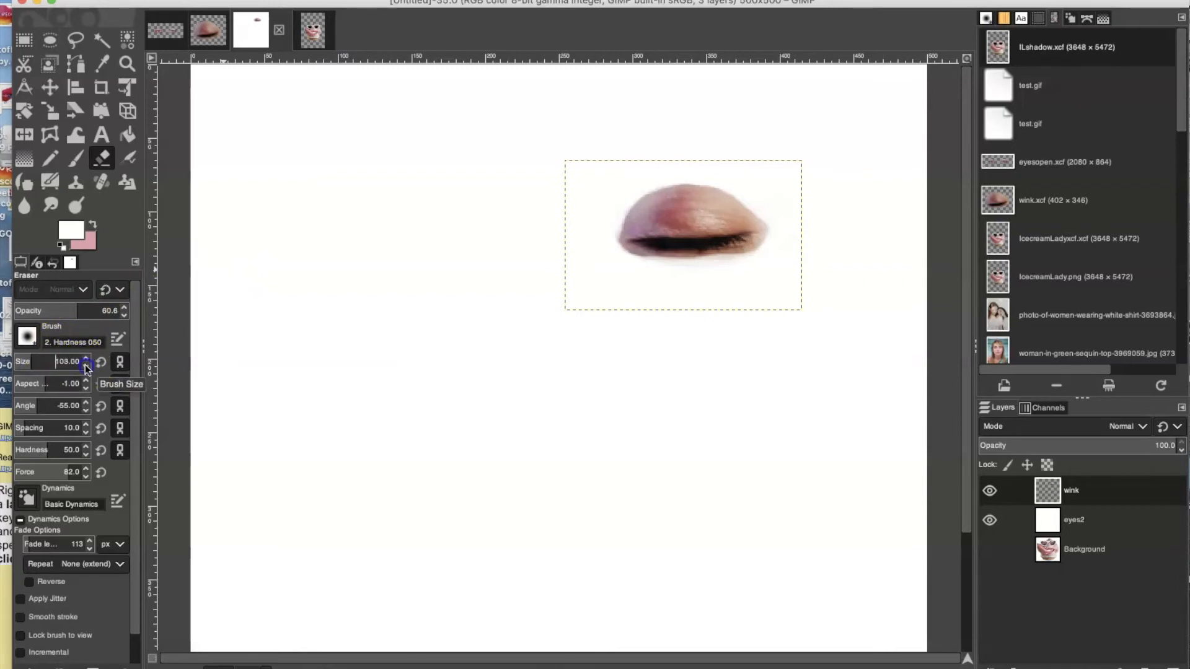
{"action": "left_click", "coordinate": [85, 367]}
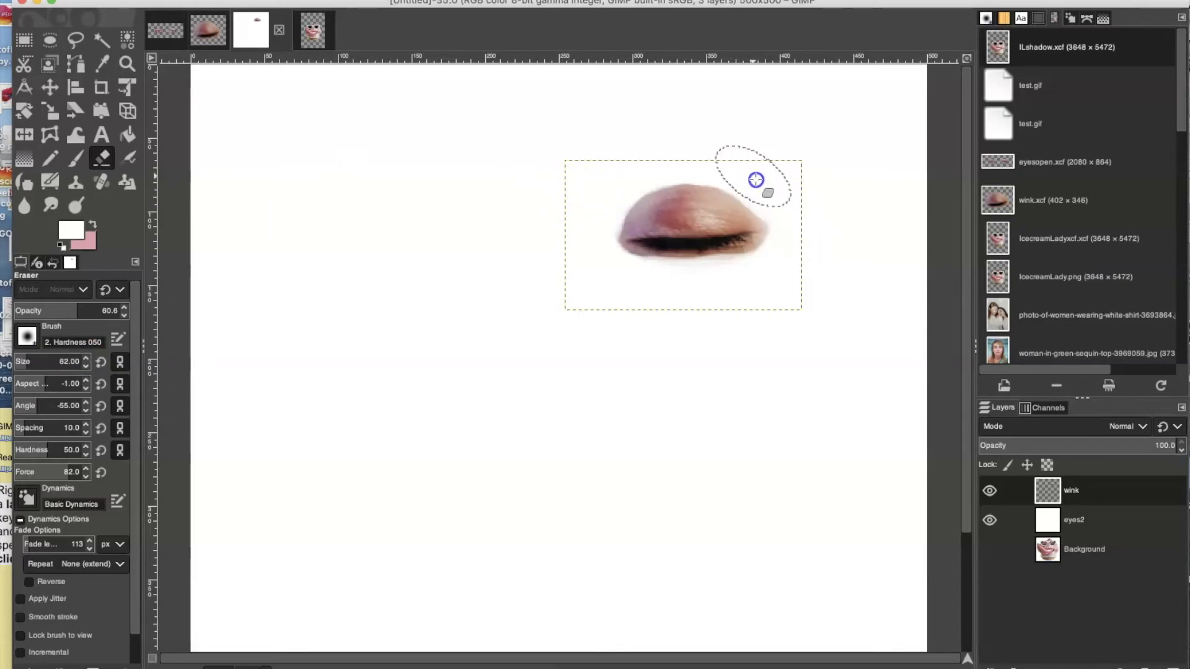
Step: Erase the stray pixels around the closed eye on the wink layer, with the Eraser opacity set to 66.1
{"action": "left_click", "coordinate": [831, 291]}
{"action": "mouse_move", "coordinate": [831, 291]}
{"action": "left_mouse_down"}
{"action": "mouse_move", "coordinate": [819, 262]}
{"action": "mouse_move", "coordinate": [789, 288]}
{"action": "mouse_move", "coordinate": [681, 296]}
{"action": "mouse_move", "coordinate": [794, 294]}
{"action": "mouse_move", "coordinate": [808, 287]}
{"action": "mouse_move", "coordinate": [815, 231]}
{"action": "left_mouse_up"}
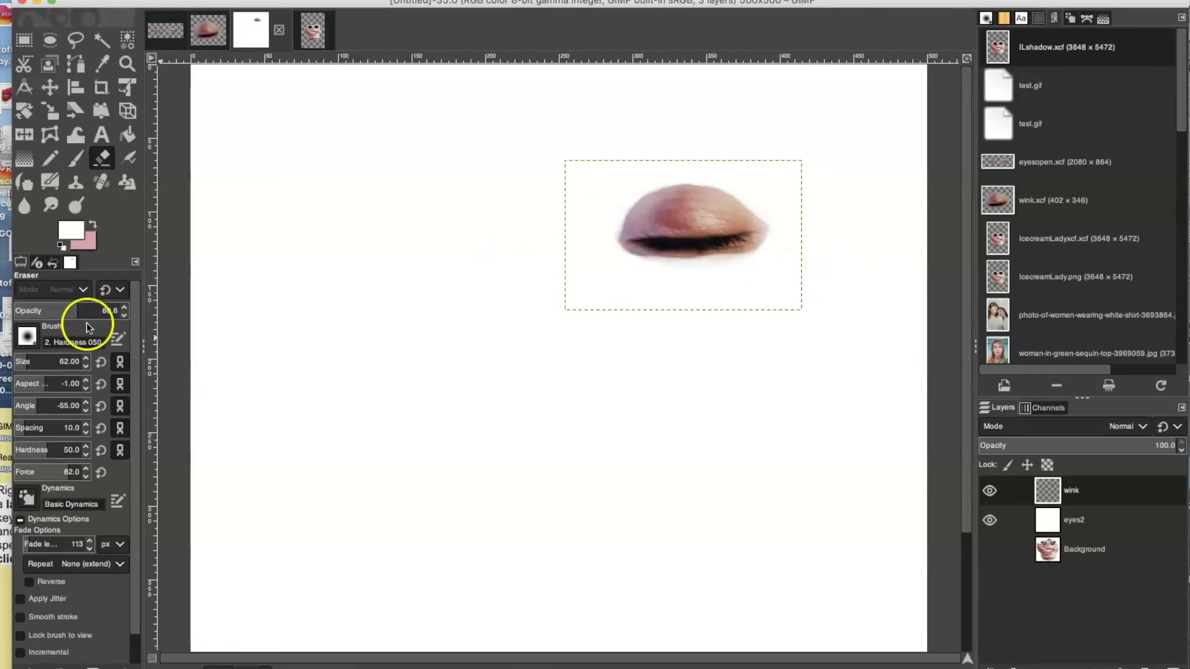
{"action": "left_click_drag", "start_coordinate": [77, 315], "coordinate": [127, 318]}
{"action": "mouse_move", "coordinate": [772, 193]}
{"action": "left_mouse_down"}
{"action": "mouse_move", "coordinate": [804, 259]}
{"action": "mouse_move", "coordinate": [759, 302]}
{"action": "mouse_move", "coordinate": [689, 290]}
{"action": "mouse_move", "coordinate": [567, 315]}
{"action": "left_mouse_up"}
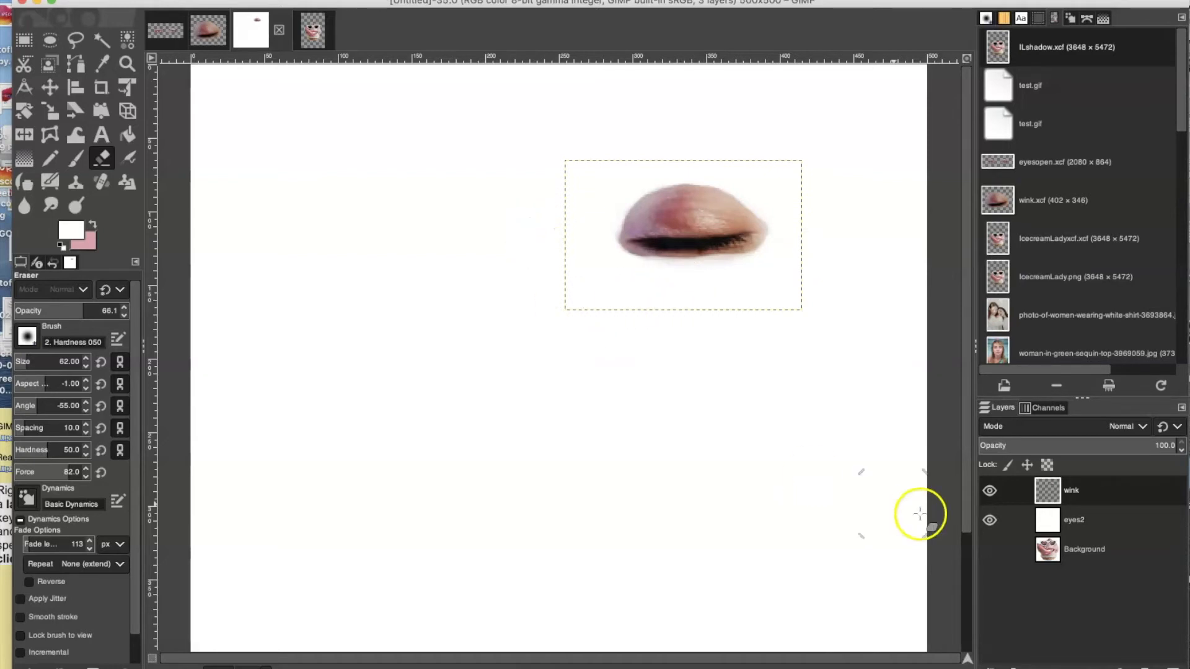
Step: Delete the white eyes2 layer and show the Background layer again
{"action": "left_click", "coordinate": [1120, 525]}
{"action": "left_click_drag", "start_coordinate": [1119, 525], "coordinate": [1128, 567]}
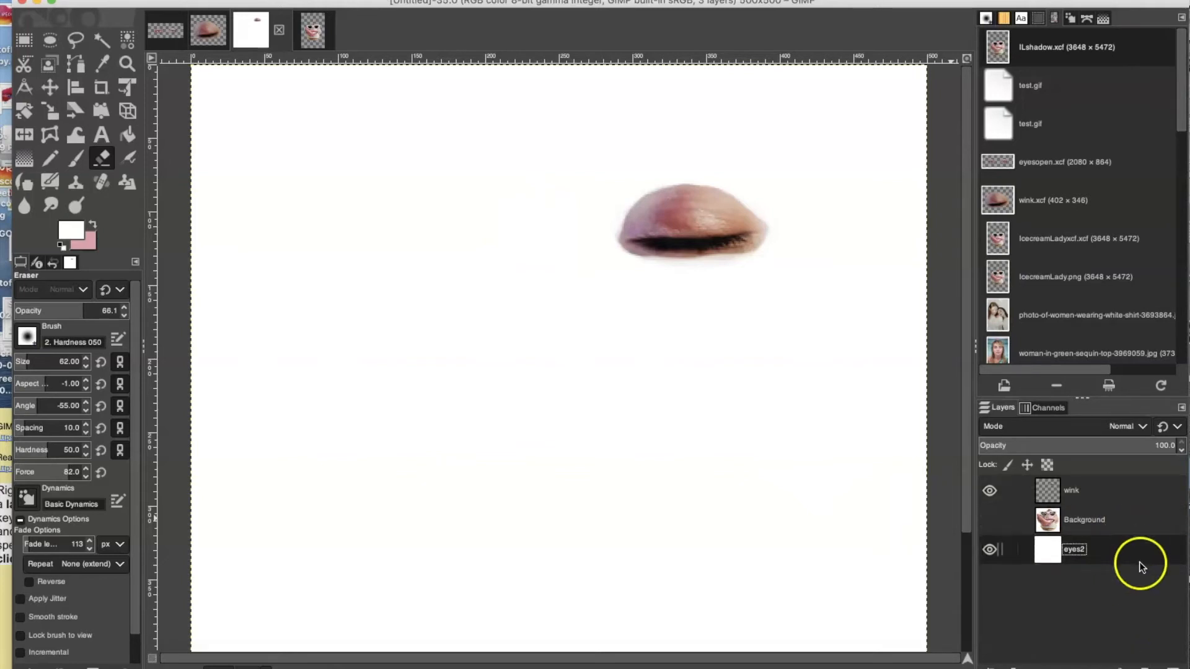
{"action": "left_click", "coordinate": [1173, 666]}
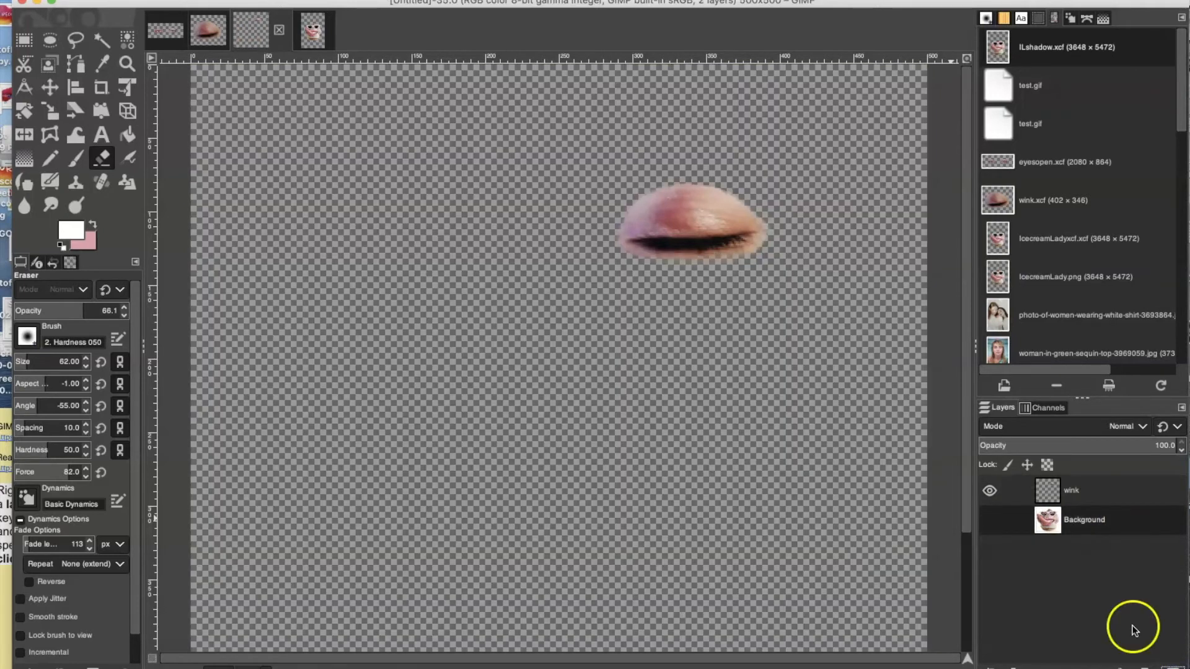
{"action": "left_click", "coordinate": [989, 520]}
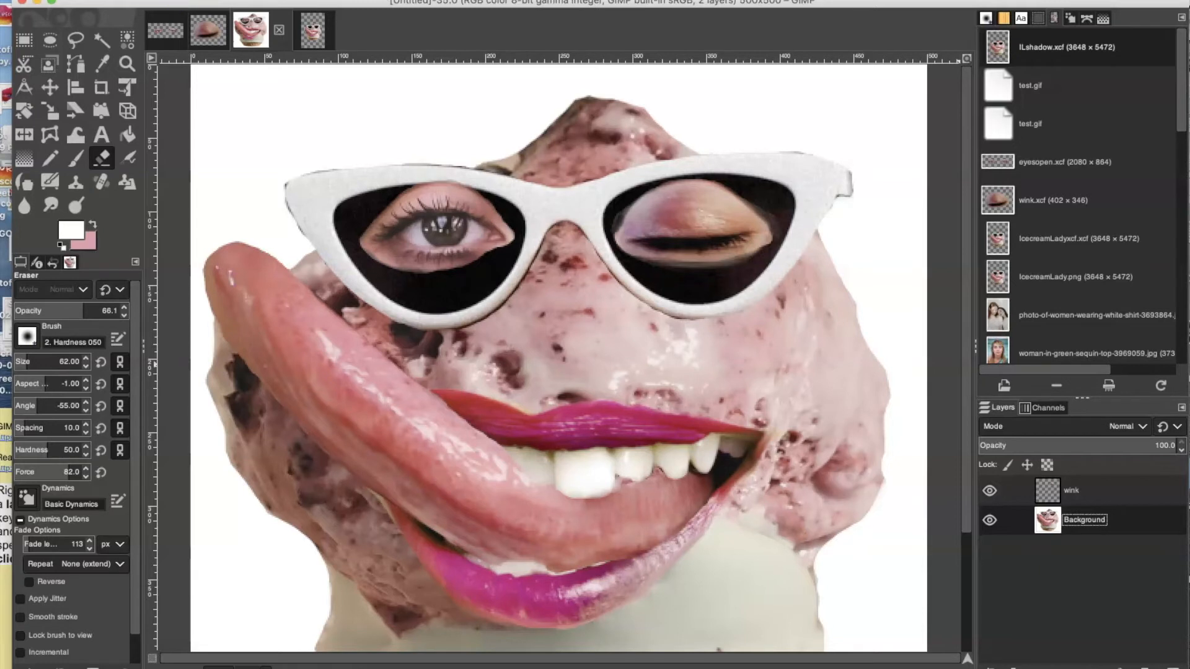
Step: View the whole image at 100% zoom and make wink the active layer
{"action": "left_click", "coordinate": [210, 0]}
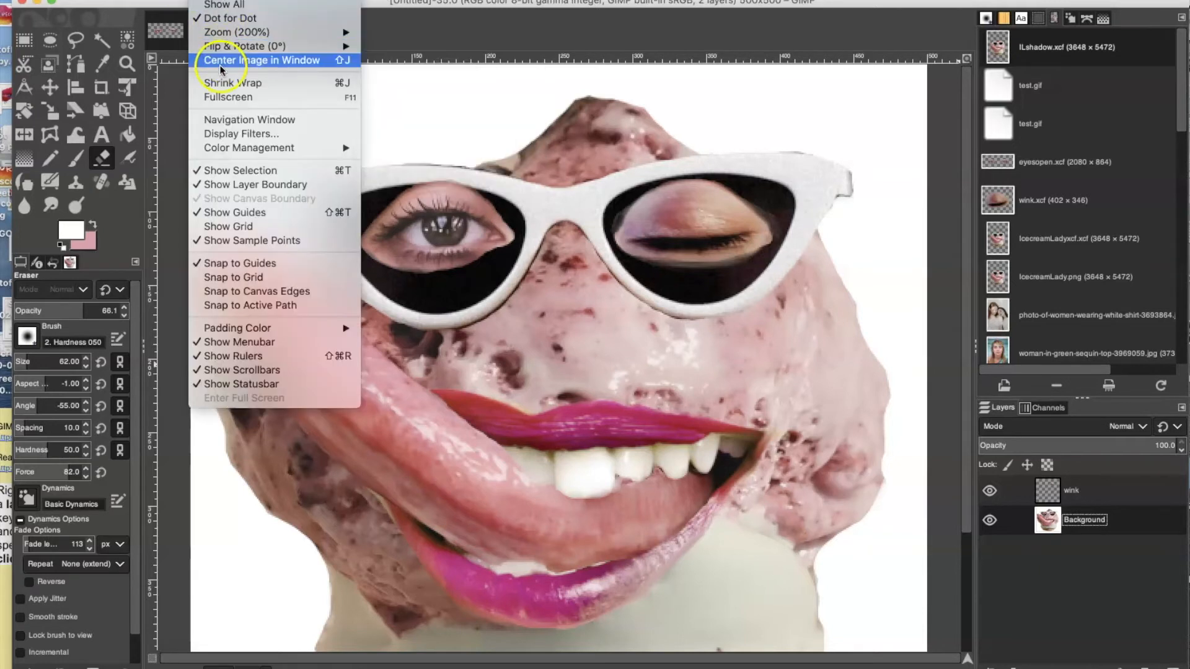
{"action": "mouse_move", "coordinate": [279, 31]}
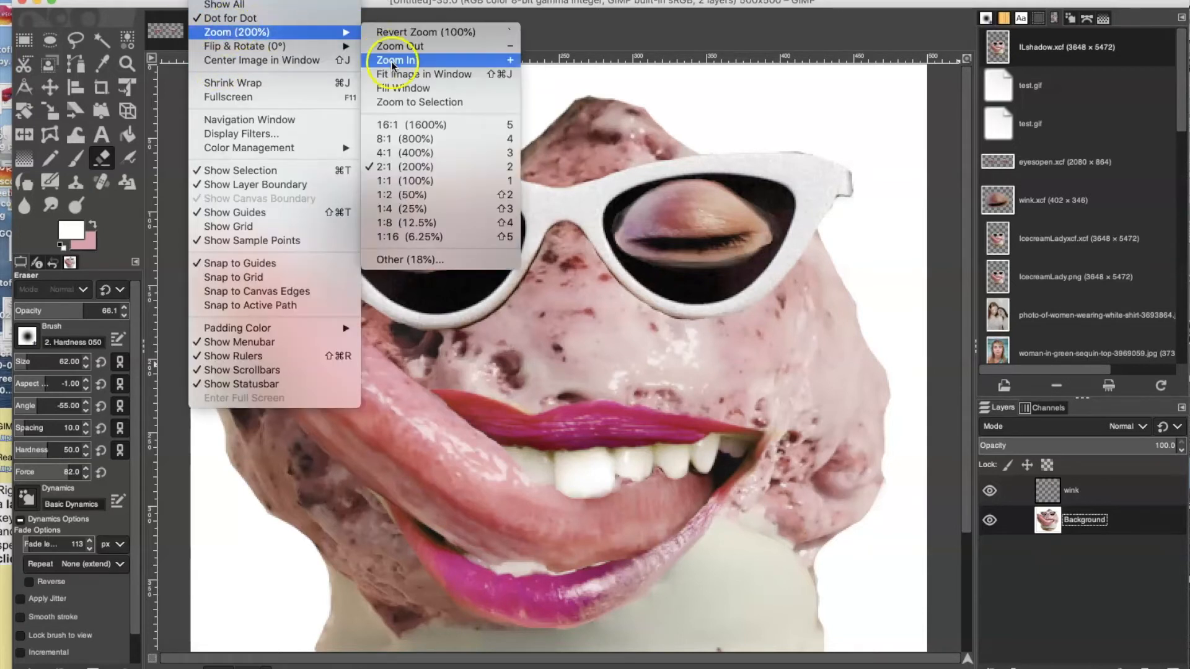
{"action": "left_click", "coordinate": [410, 194]}
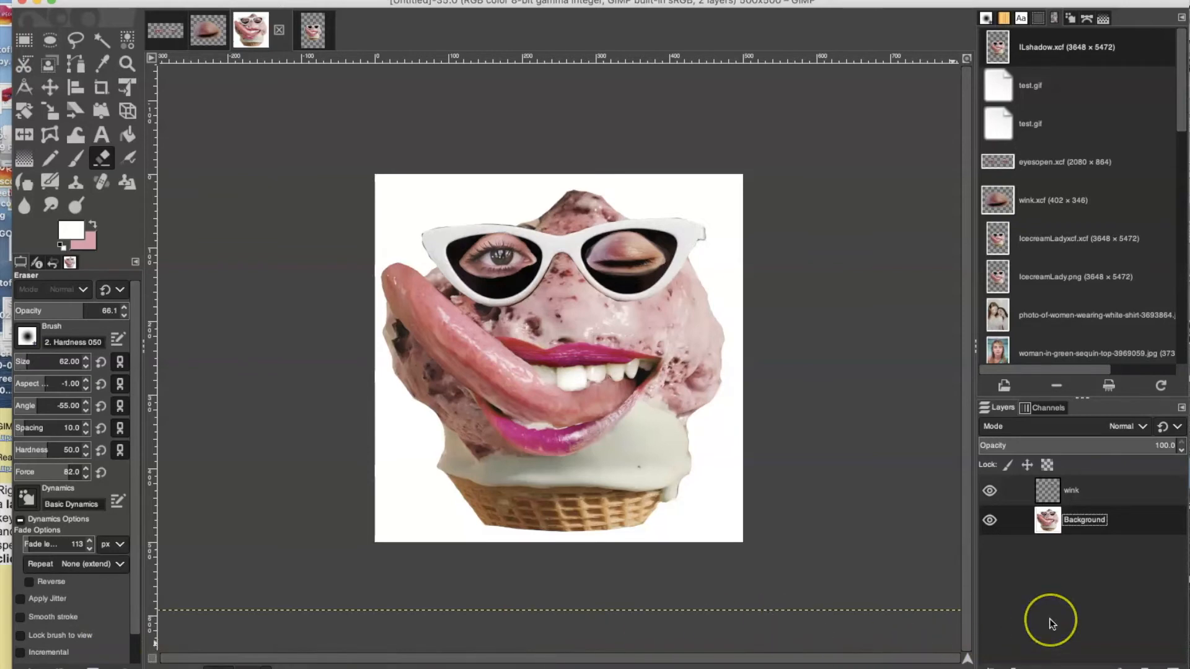
{"action": "left_click", "coordinate": [1135, 489]}
{"action": "left_click", "coordinate": [1132, 543]}
{"action": "left_click", "coordinate": [1128, 528]}
{"action": "left_click", "coordinate": [1114, 489]}
{"action": "left_click", "coordinate": [1086, 525]}
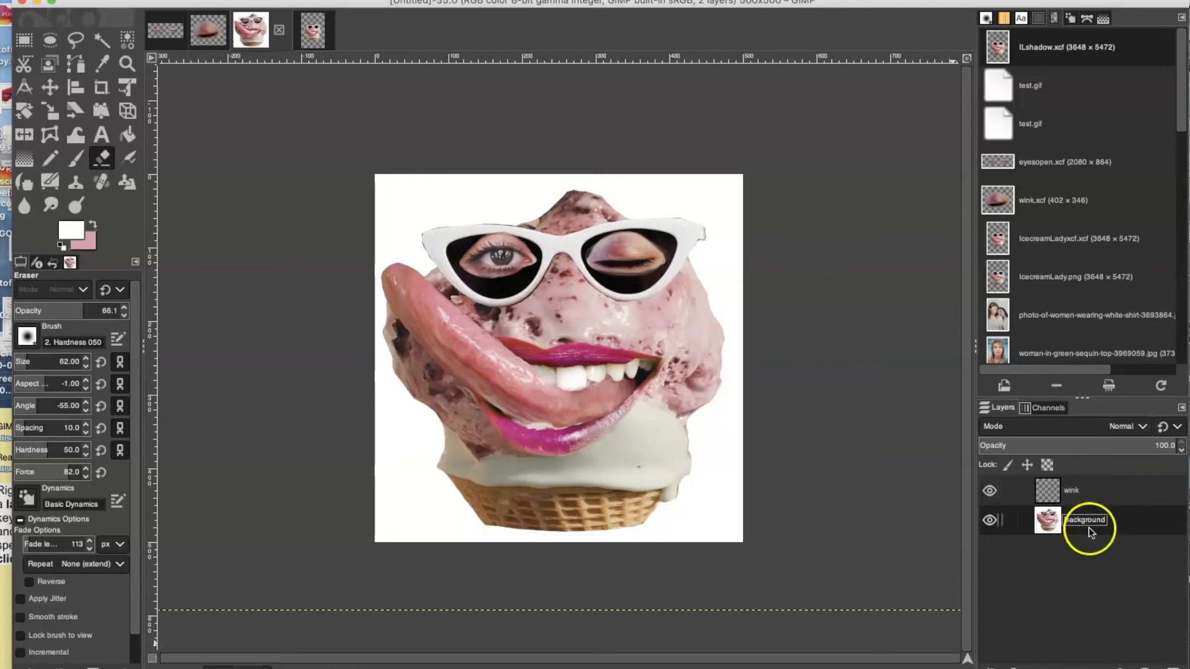
{"action": "left_click", "coordinate": [1125, 536]}
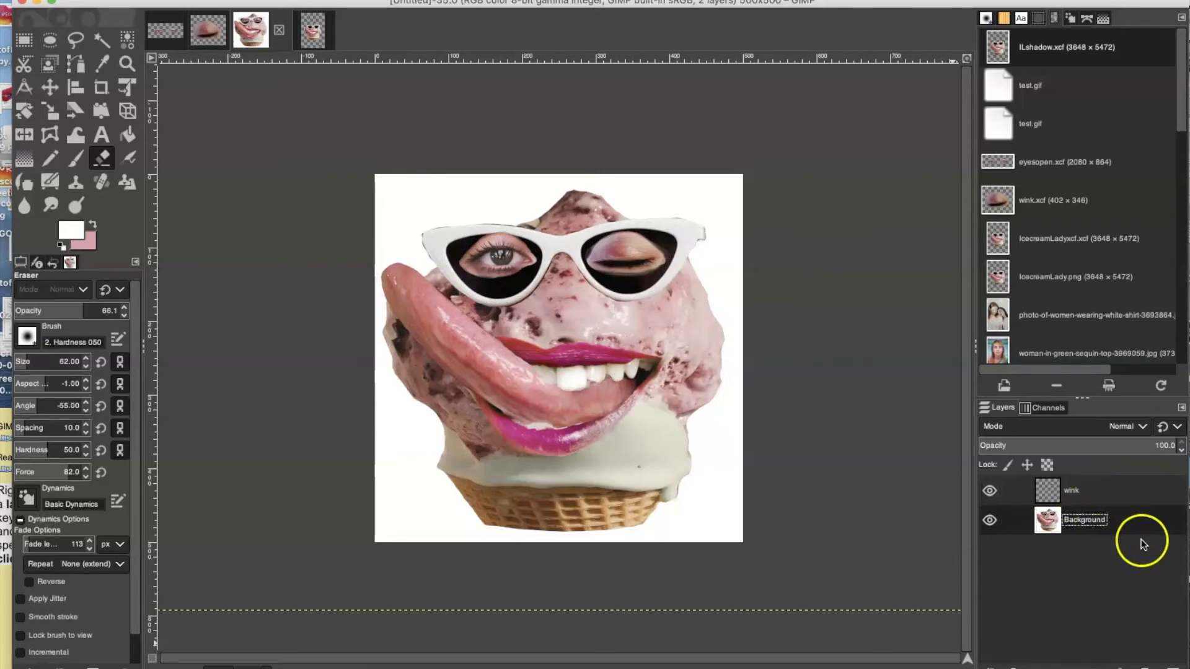
{"action": "left_click", "coordinate": [1148, 491]}
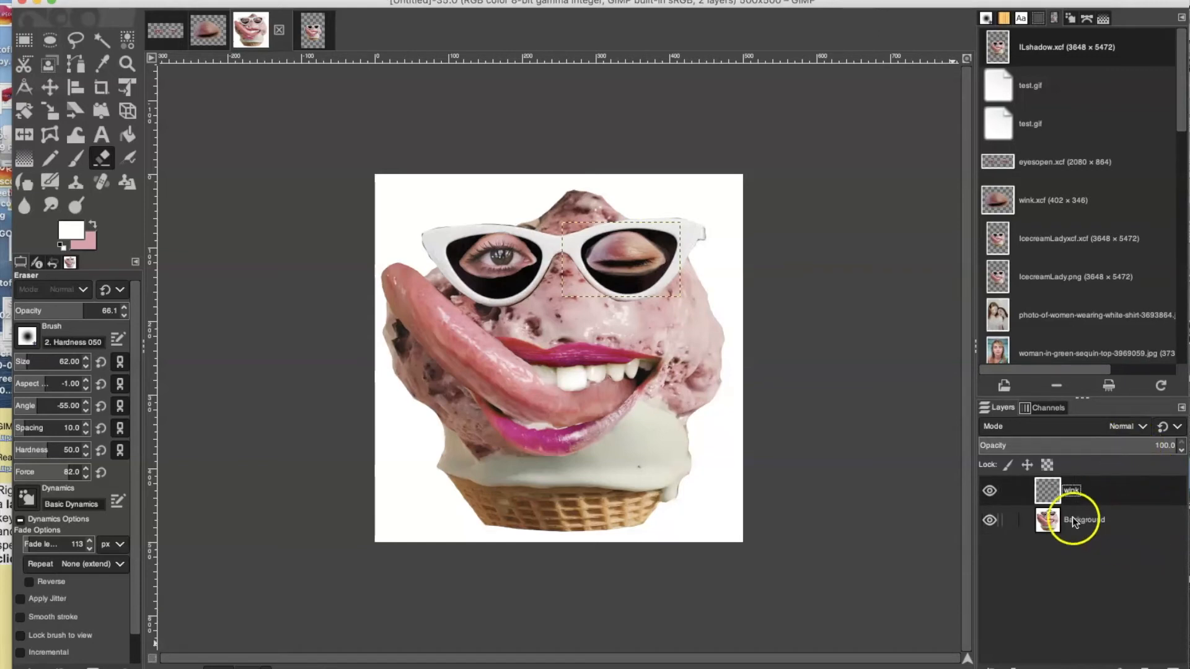
Step: Toggle the Background and wink layers' visibility to compare the open and winking eye, and leave the wink layer hidden
{"action": "left_click", "coordinate": [990, 490]}
{"action": "left_click", "coordinate": [991, 520]}
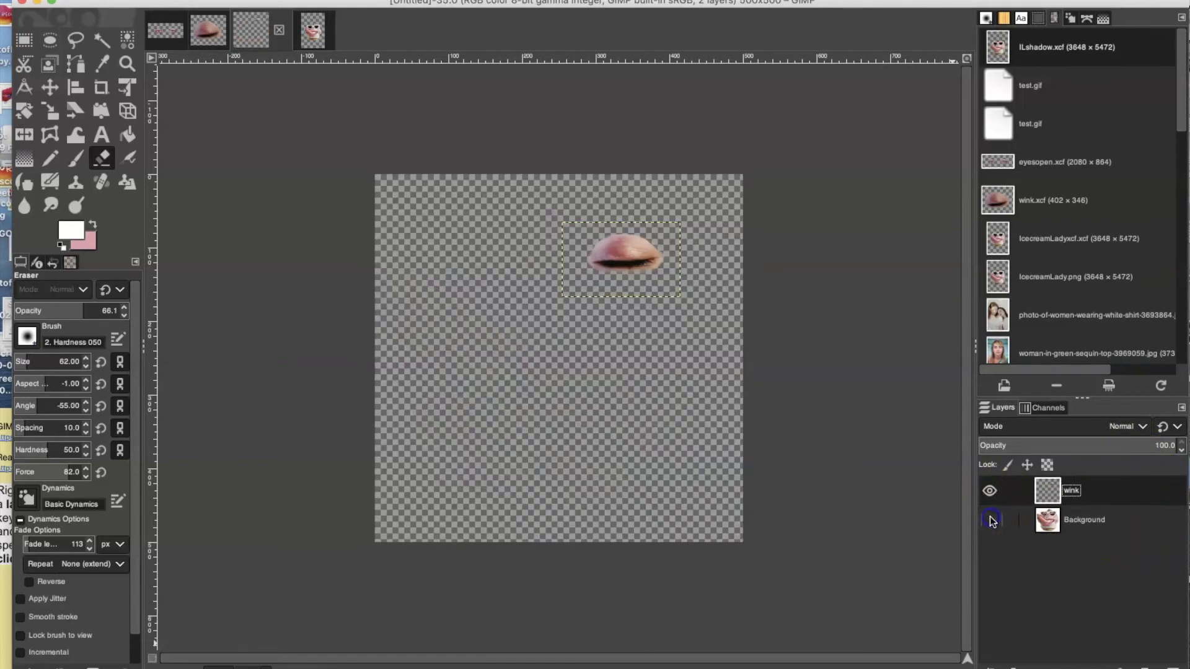
{"action": "left_click", "coordinate": [990, 520]}
{"action": "left_click", "coordinate": [990, 490]}
{"action": "left_click", "coordinate": [990, 491]}
{"action": "left_click", "coordinate": [989, 490]}
{"action": "left_click", "coordinate": [989, 491]}
{"action": "left_click", "coordinate": [989, 491]}
{"action": "left_click", "coordinate": [989, 491]}
{"action": "left_click", "coordinate": [988, 492]}
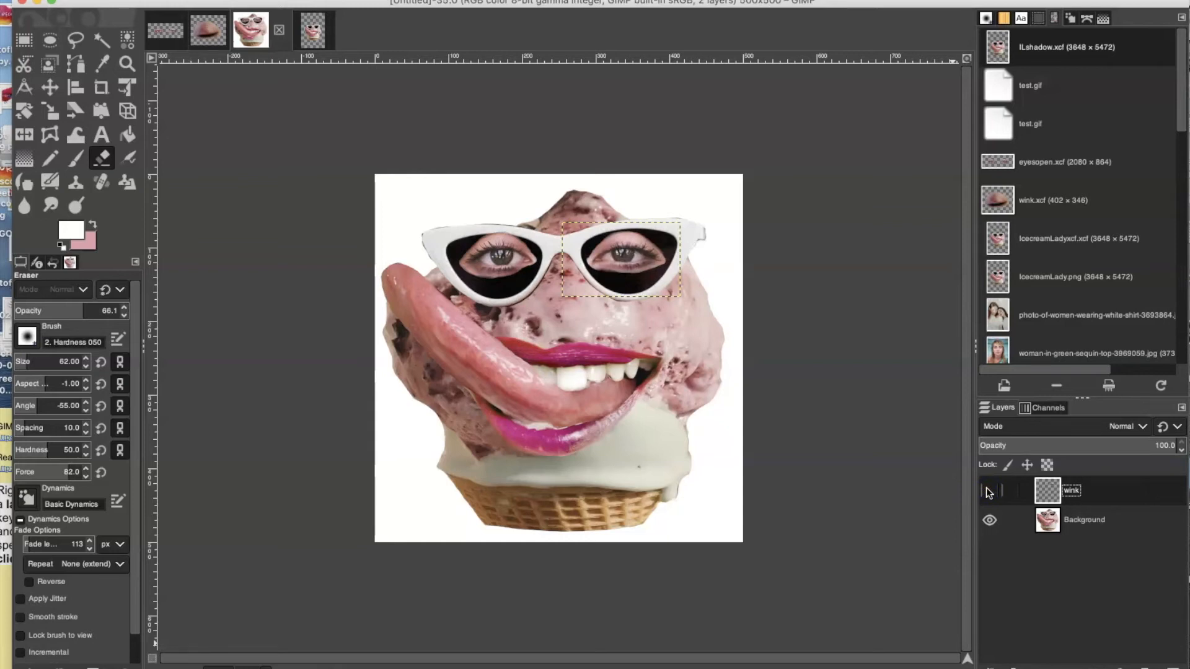
{"action": "left_click", "coordinate": [1054, 512]}
{"action": "left_click", "coordinate": [1130, 527]}
{"action": "left_click", "coordinate": [990, 491]}
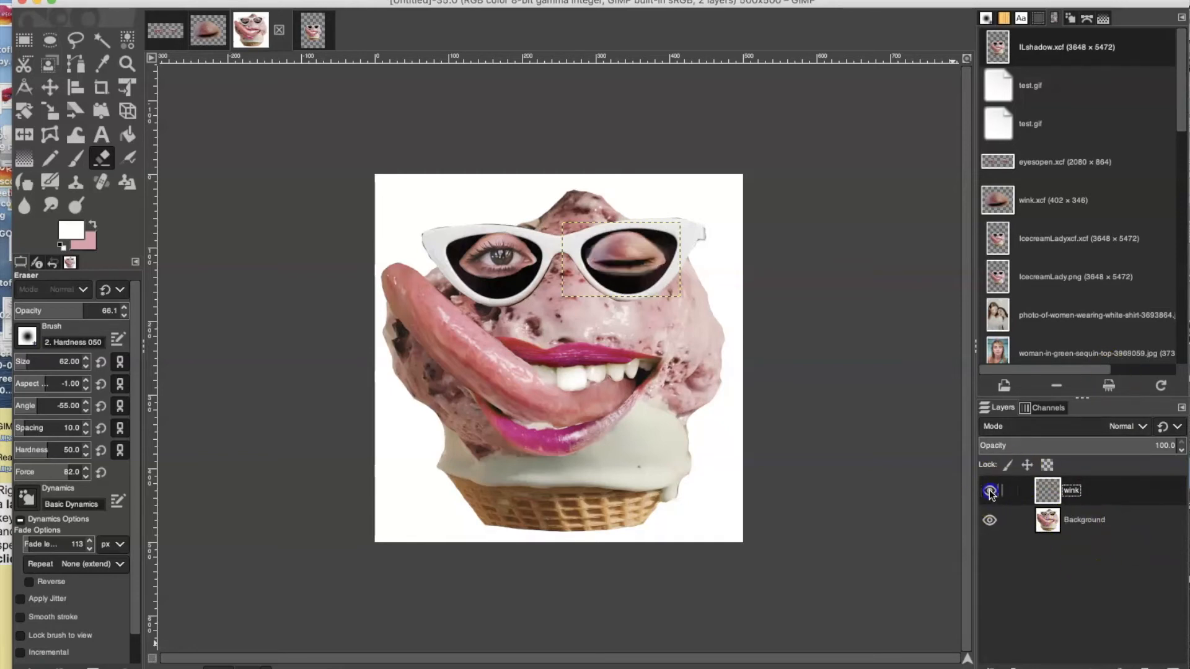
{"action": "left_click", "coordinate": [990, 492]}
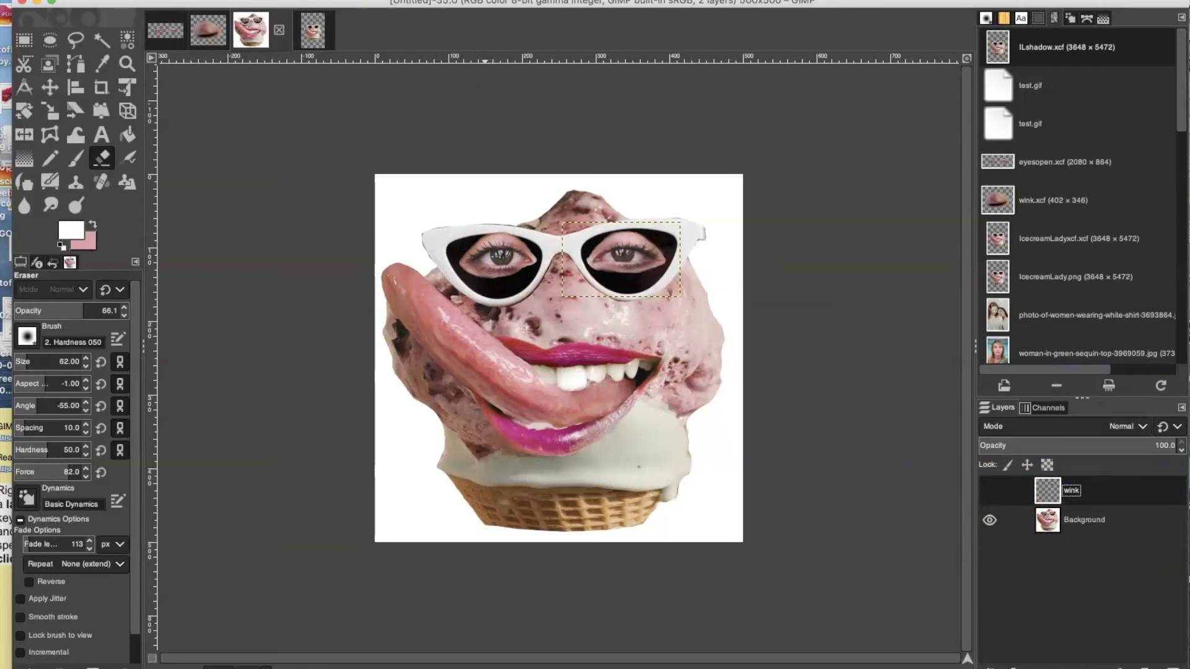
Step: Preview the two layers as an animation with the Playback filter and close the preview
{"action": "left_click", "coordinate": [409, 2]}
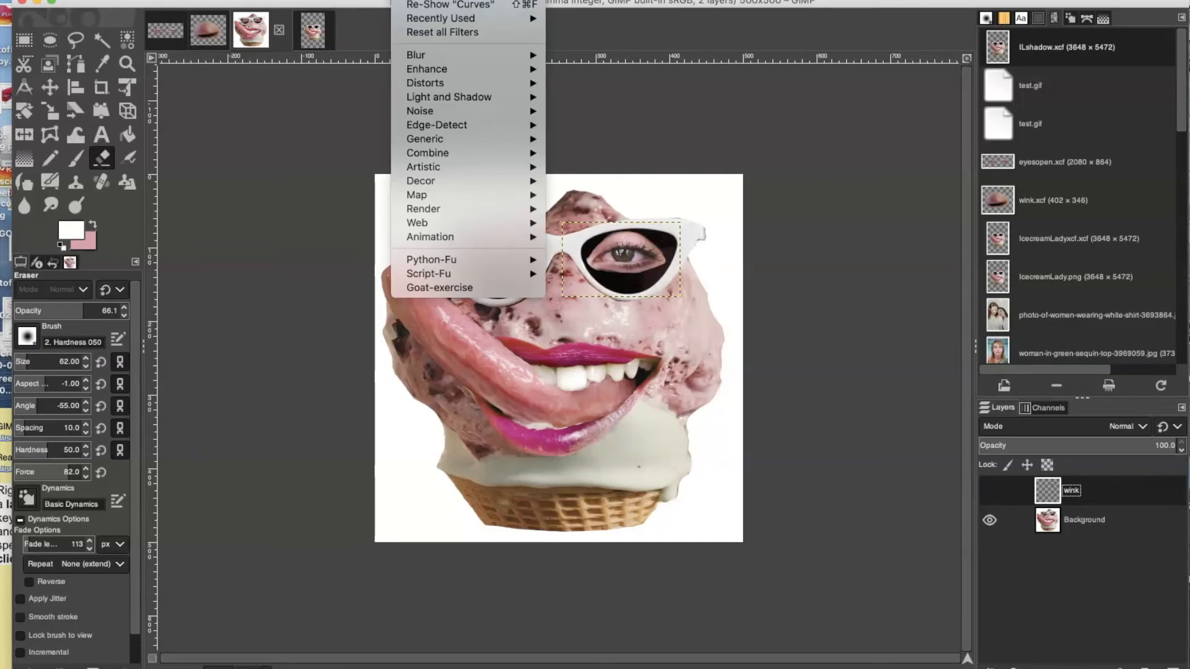
{"action": "mouse_move", "coordinate": [432, 238]}
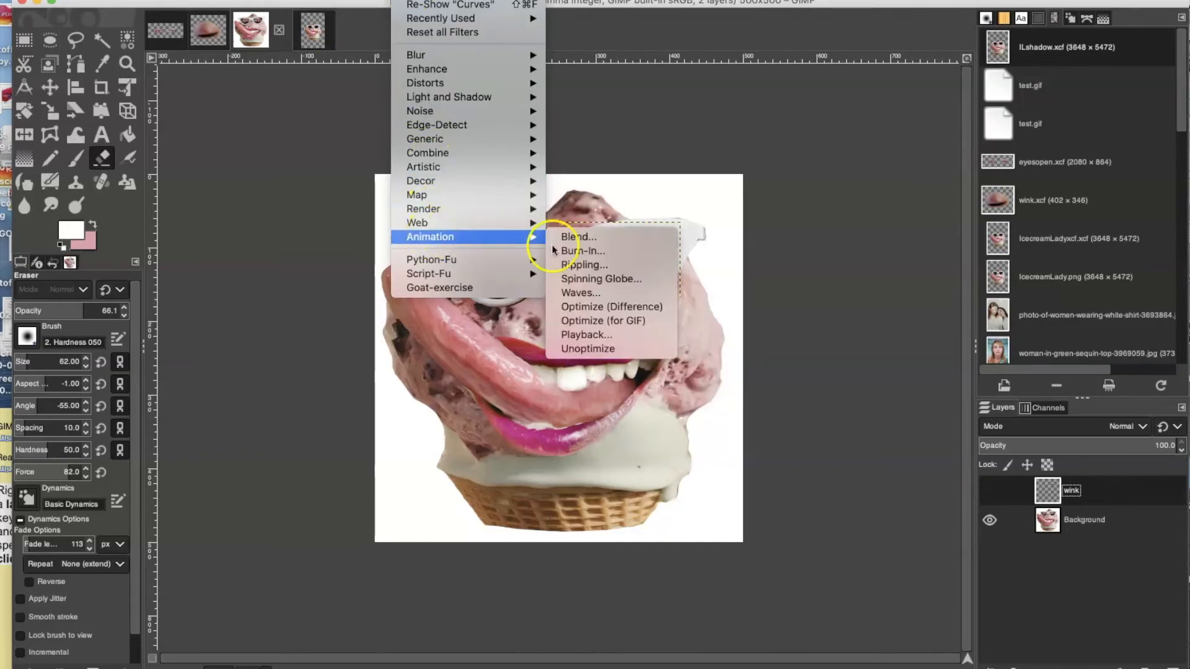
{"action": "left_click", "coordinate": [586, 333]}
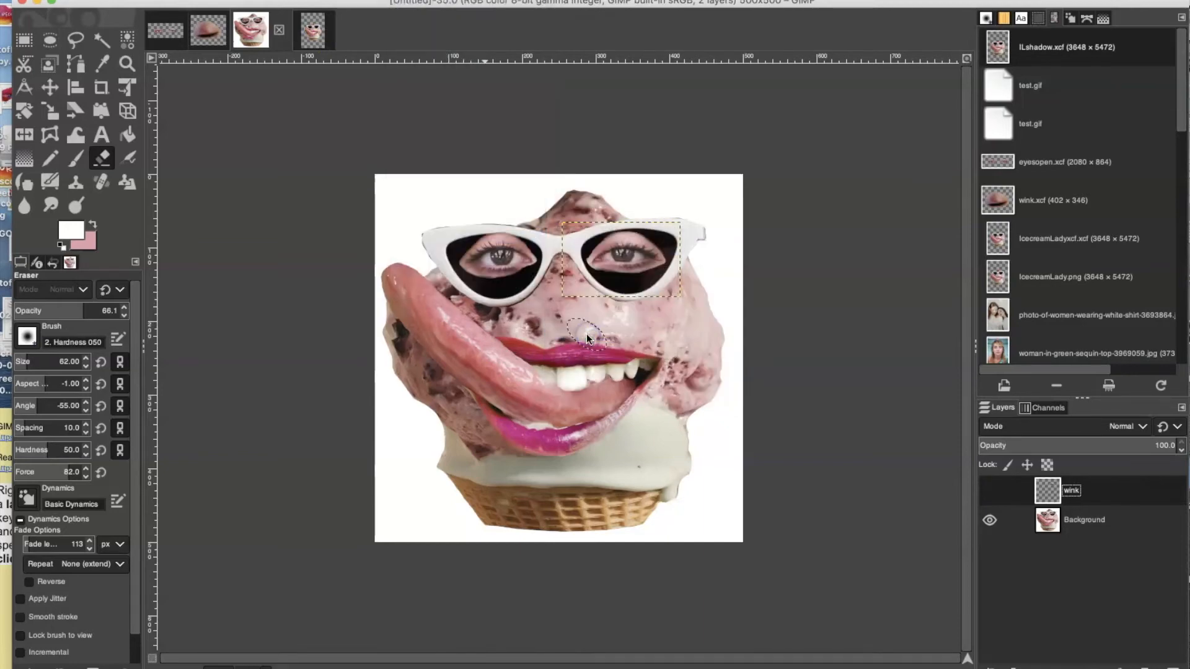
{"action": "left_click_drag", "start_coordinate": [348, 1], "coordinate": [520, 41]}
{"action": "left_click", "coordinate": [165, 61]}
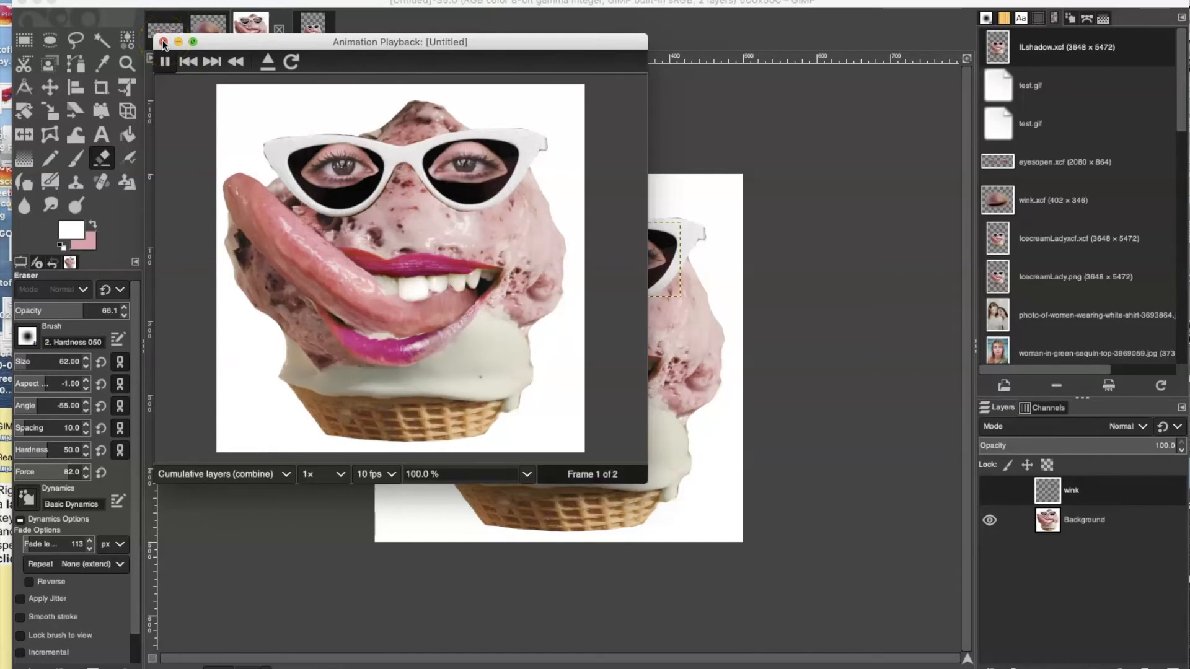
{"action": "left_click", "coordinate": [163, 42]}
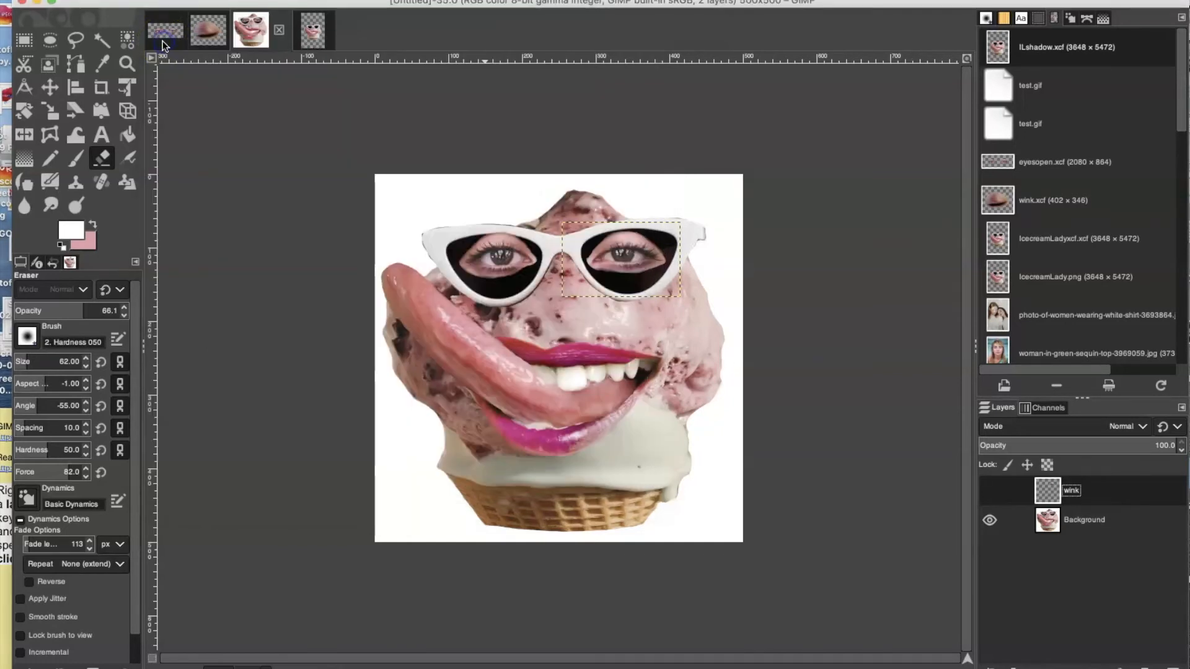
{"action": "left_click", "coordinate": [1107, 499]}
{"action": "left_click", "coordinate": [1105, 549]}
{"action": "left_click", "coordinate": [1098, 484]}
{"action": "left_click", "coordinate": [1091, 456]}
{"action": "left_click", "coordinate": [1131, 500]}
{"action": "left_click", "coordinate": [1124, 587]}
{"action": "left_click", "coordinate": [716, 636]}
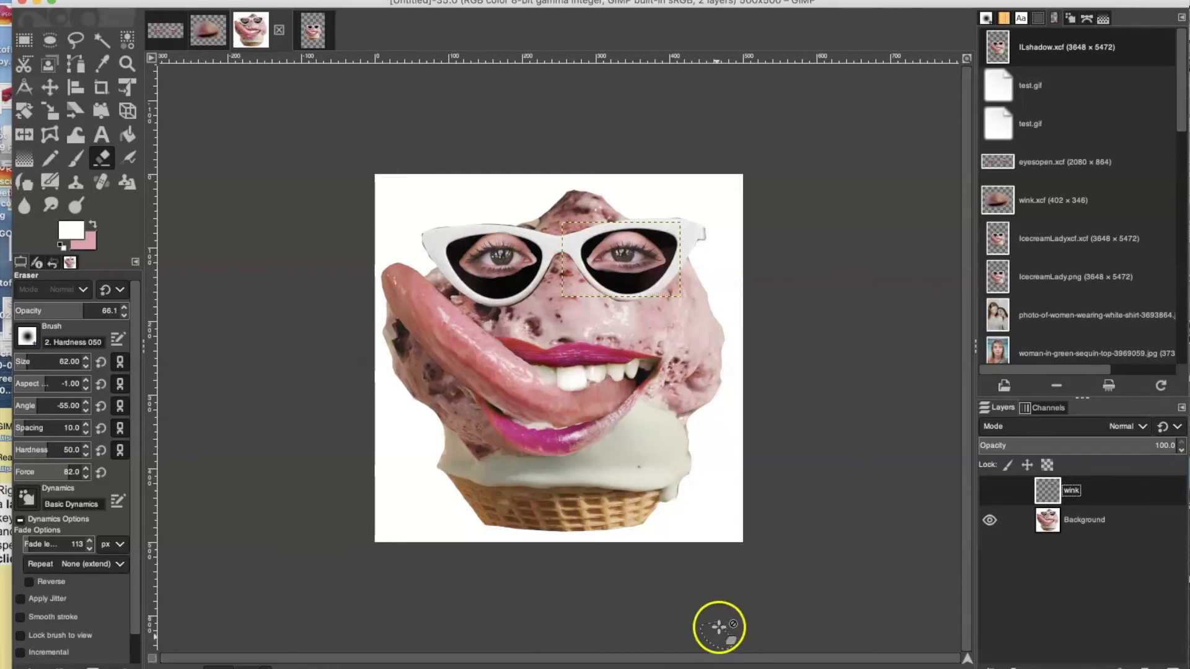
Step: Rename the Background layer to "Background (2000ms)" to set its frame delay
{"action": "double_click", "coordinate": [1076, 490]}
{"action": "left_click", "coordinate": [1123, 539]}
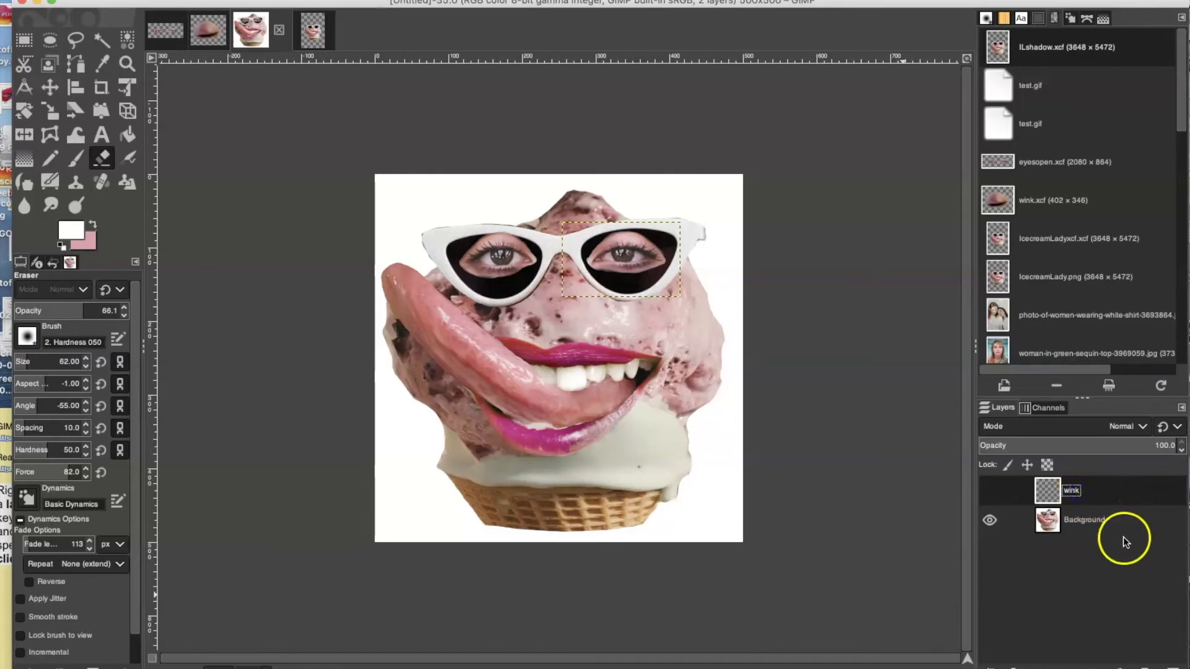
{"action": "double_click", "coordinate": [1105, 521]}
{"action": "left_click", "coordinate": [1107, 520]}
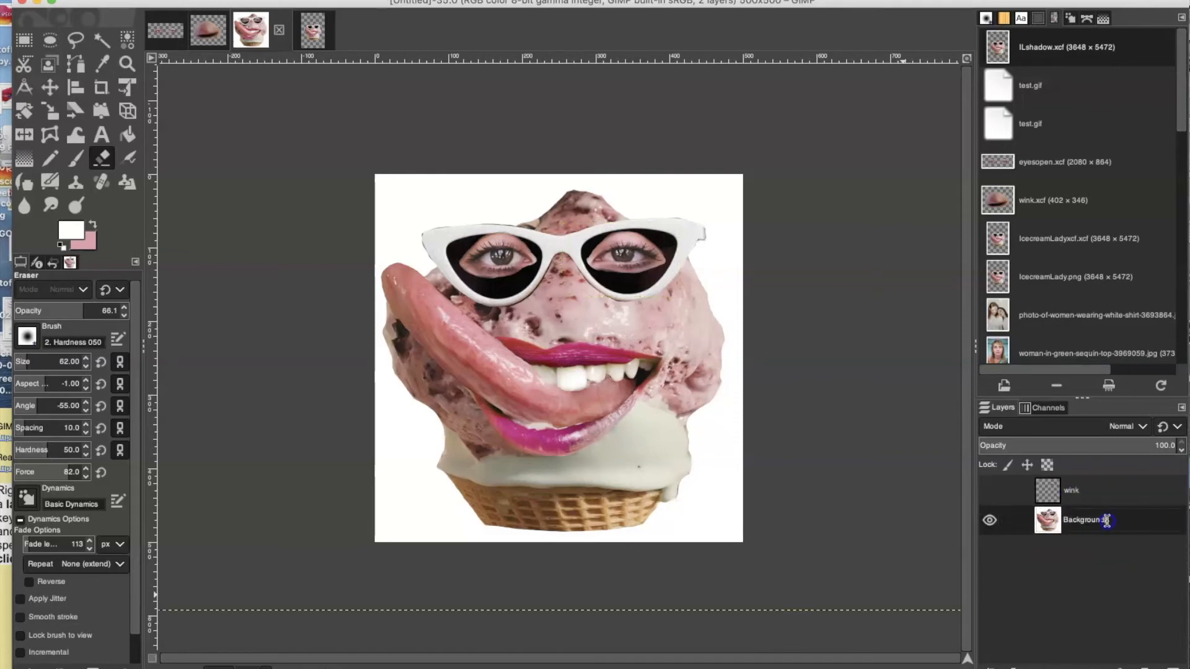
{"action": "left_click", "coordinate": [1108, 519]}
{"action": "left_click", "coordinate": [1124, 514]}
{"action": "left_click", "coordinate": [1124, 514]}
{"action": "type", "text": "2"}
{"action": "type", "text": "0)"}
{"action": "type", "text": "000"}
{"action": "type", "text": "ms"}
Step: Rename the wink layer to "wink (1000ms)" to set its frame delay
{"action": "left_click", "coordinate": [1085, 497]}
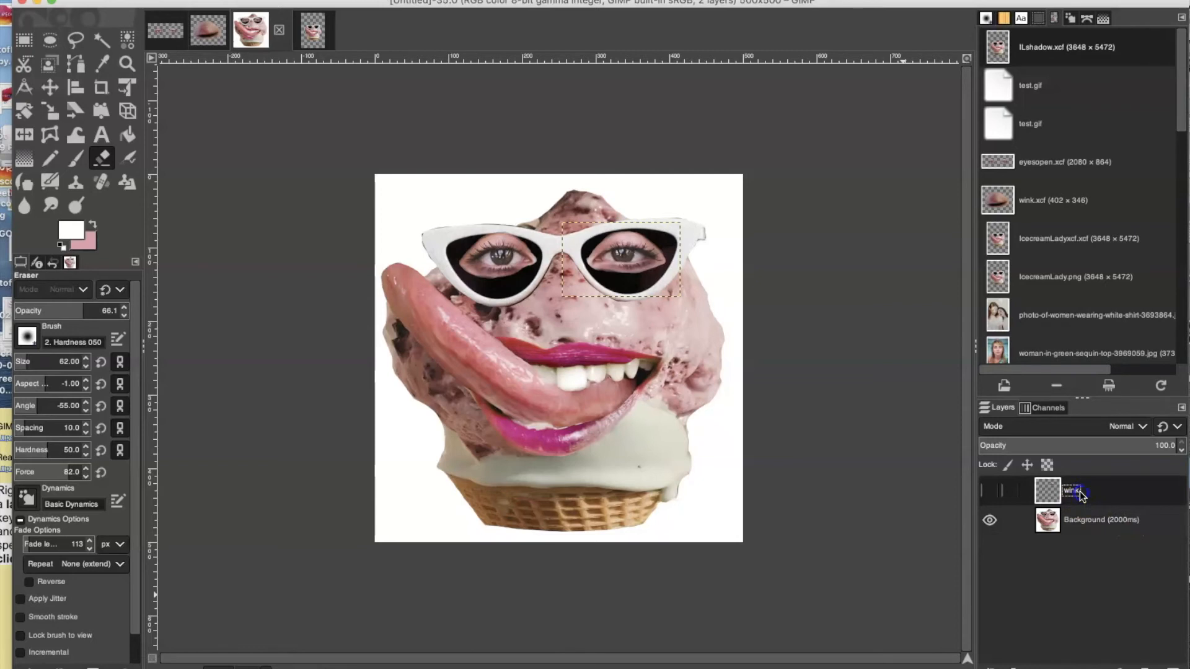
{"action": "double_click", "coordinate": [1079, 494]}
{"action": "left_click", "coordinate": [1084, 492]}
{"action": "type", "text": "(1000ms)"}
{"action": "left_click", "coordinate": [1083, 505]}
{"action": "left_click", "coordinate": [1082, 574]}
{"action": "left_click", "coordinate": [1048, 543]}
Step: Play the animation again to check the timing of the 2000 ms and 1000 ms frames, and close the preview
{"action": "left_click", "coordinate": [422, 0]}
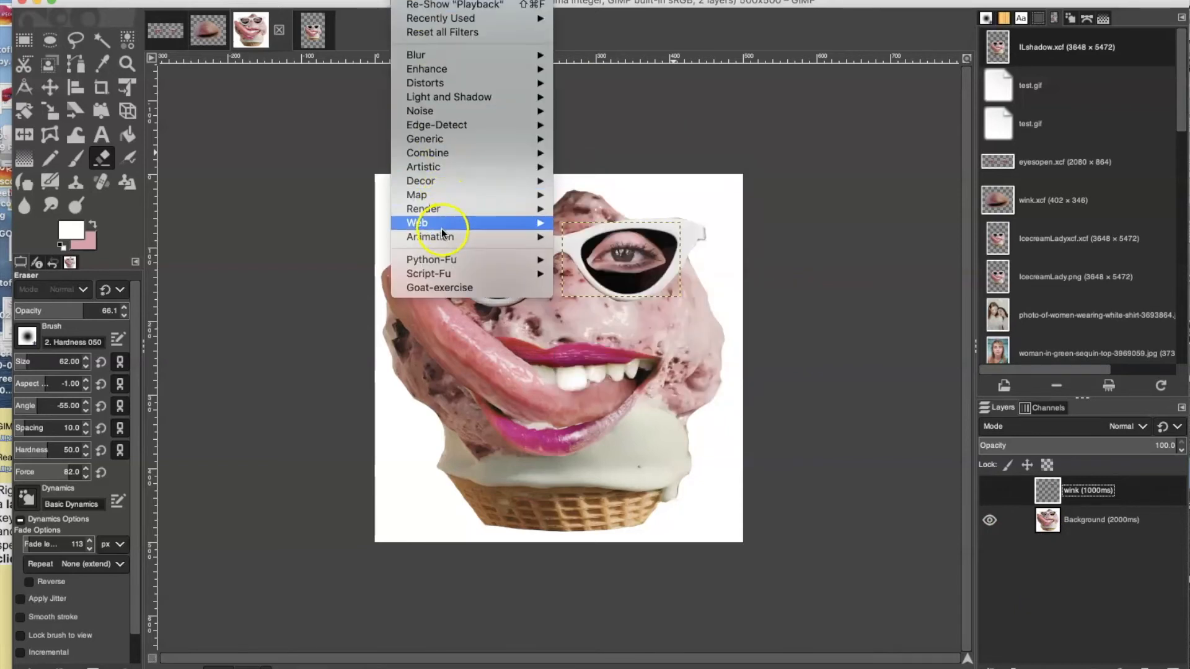
{"action": "mouse_move", "coordinate": [444, 236]}
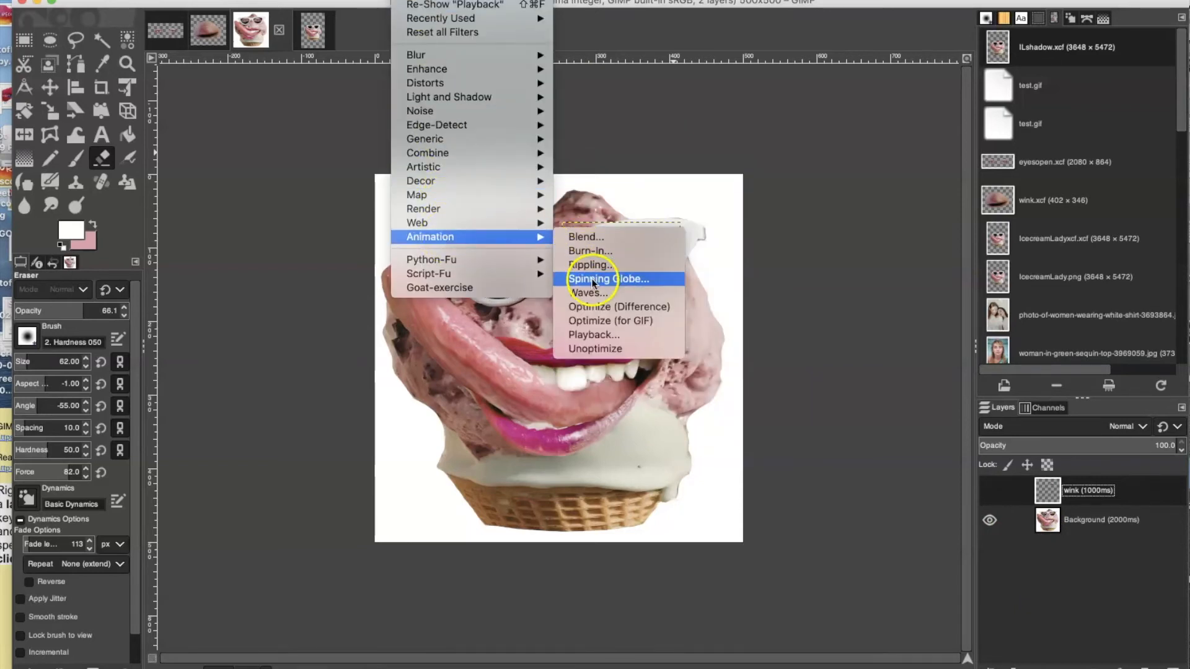
{"action": "left_click", "coordinate": [585, 336]}
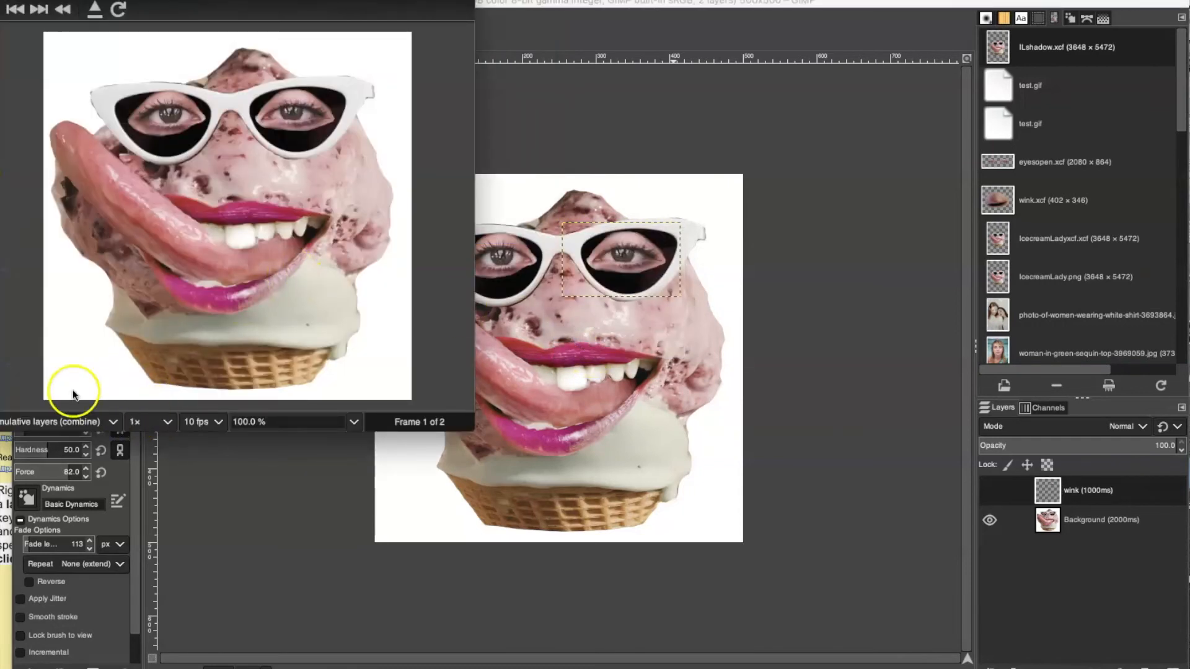
{"action": "left_click_drag", "start_coordinate": [77, 0], "coordinate": [140, 20]}
{"action": "left_click", "coordinate": [54, 37]}
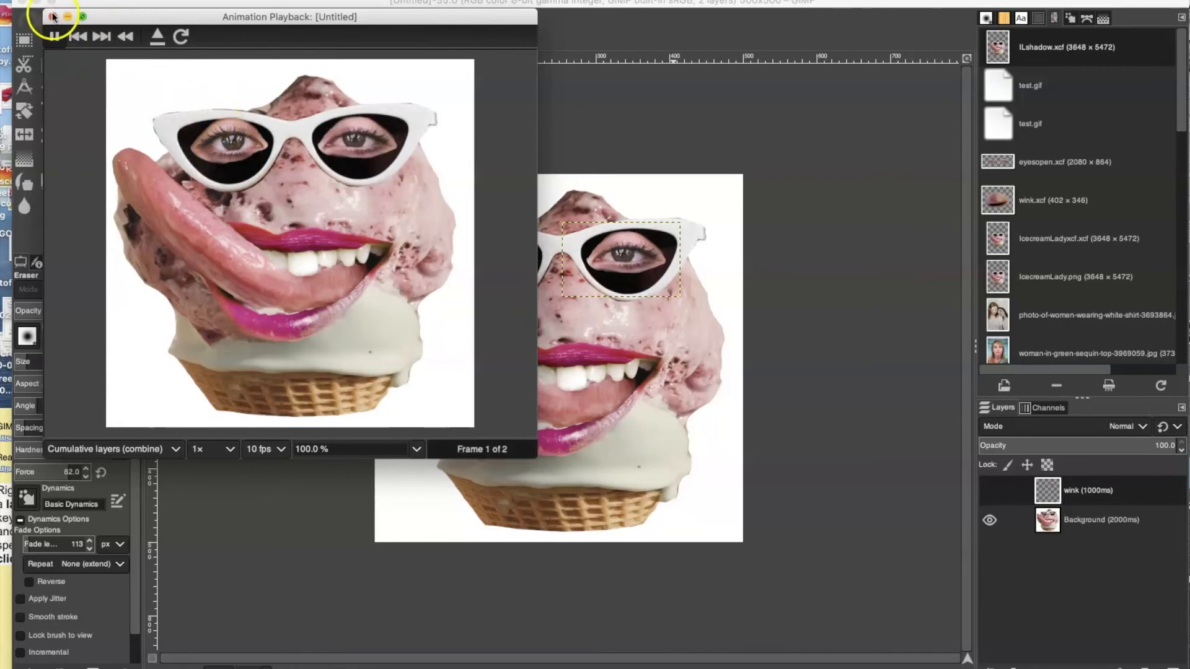
{"action": "left_click", "coordinate": [53, 19]}
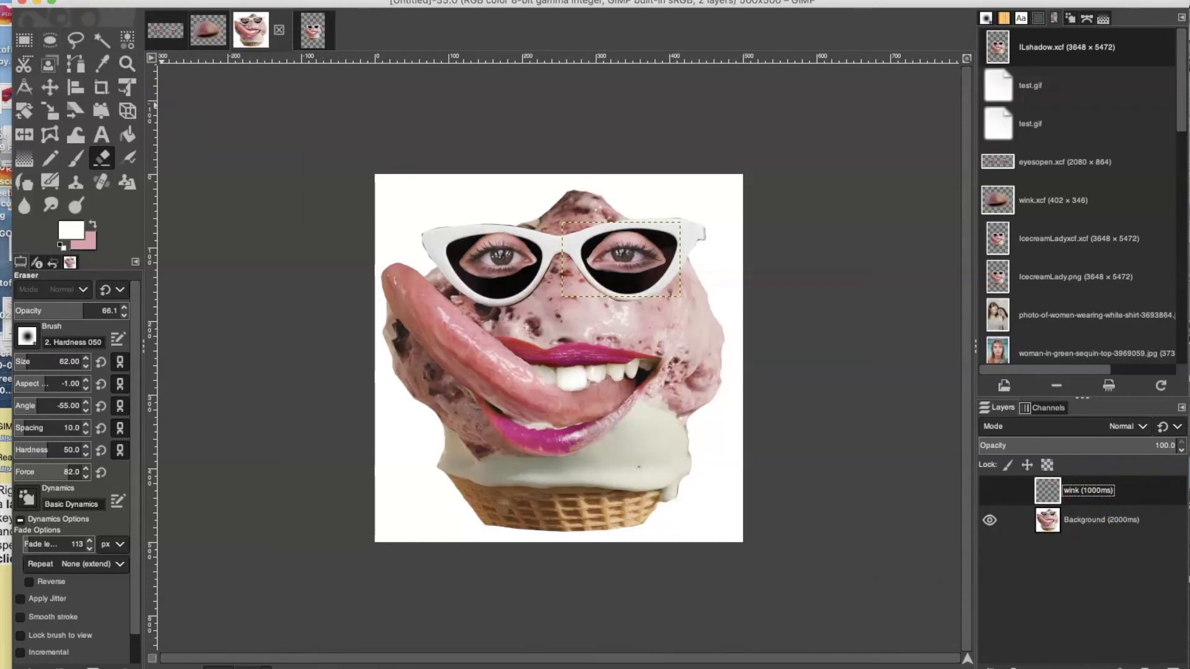
Step: Start exporting the image and name the output file test.gif
{"action": "left_click", "coordinate": [102, 0]}
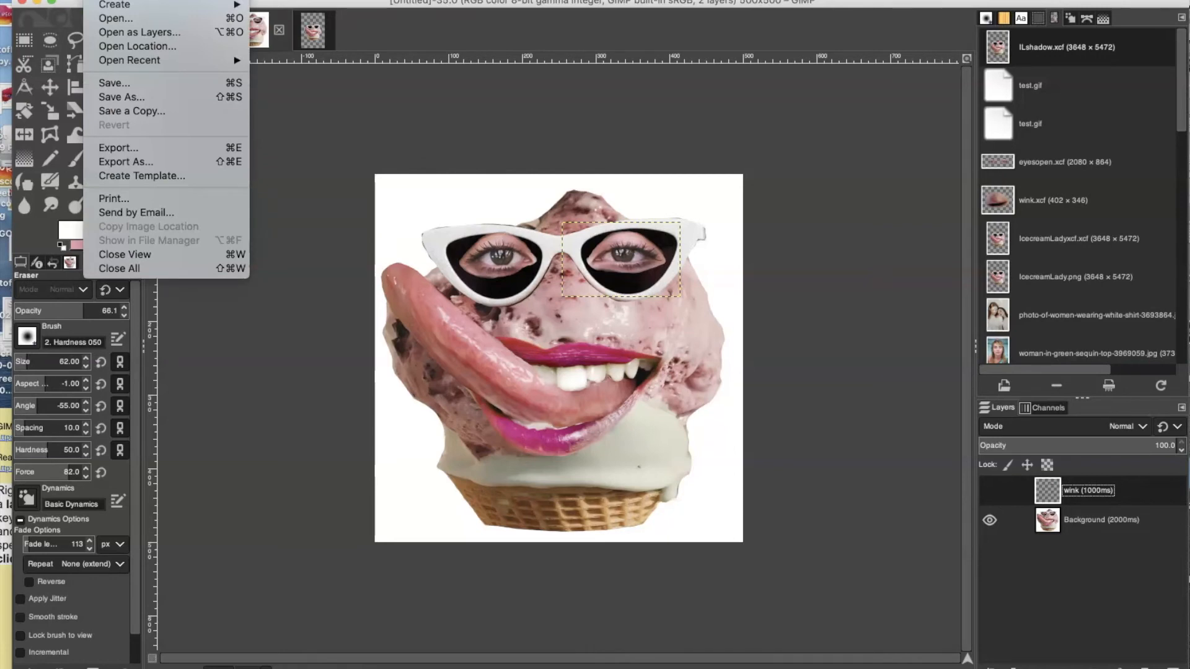
{"action": "left_click", "coordinate": [108, 149]}
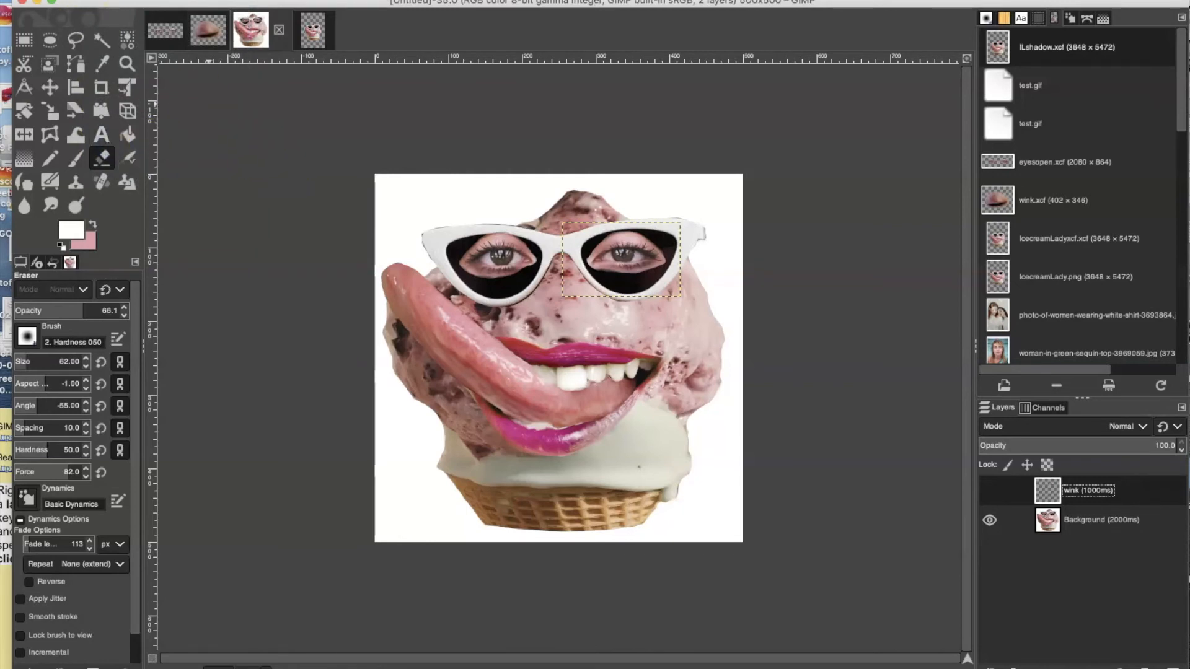
{"action": "left_click", "coordinate": [102, 0]}
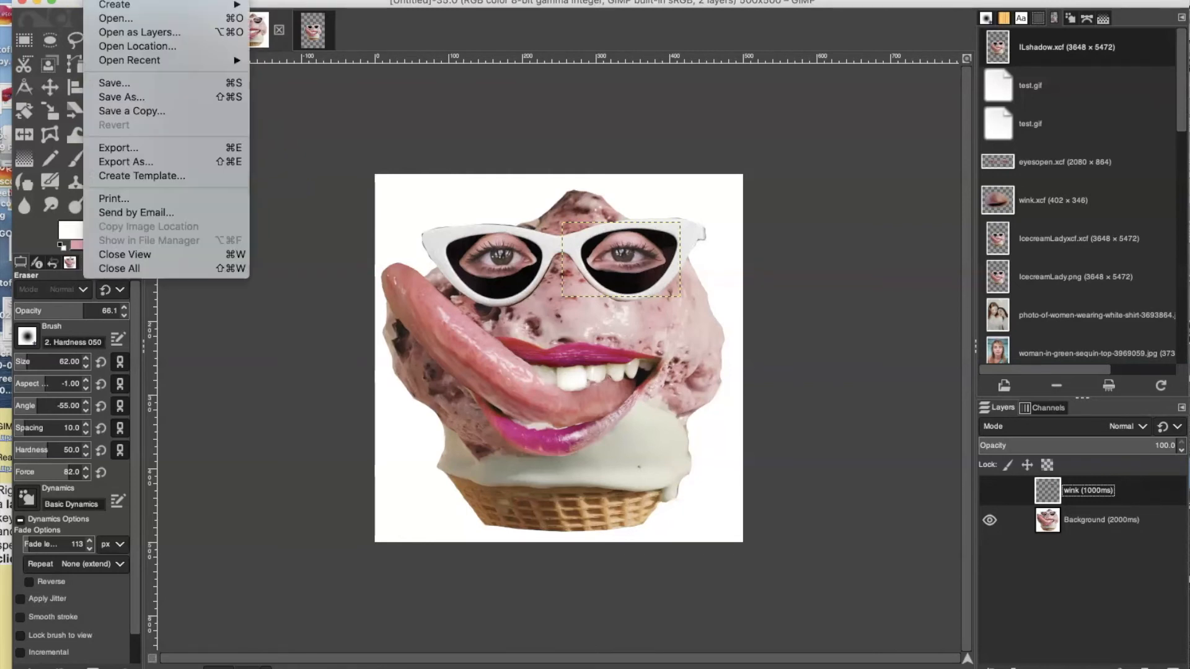
{"action": "left_click", "coordinate": [120, 160]}
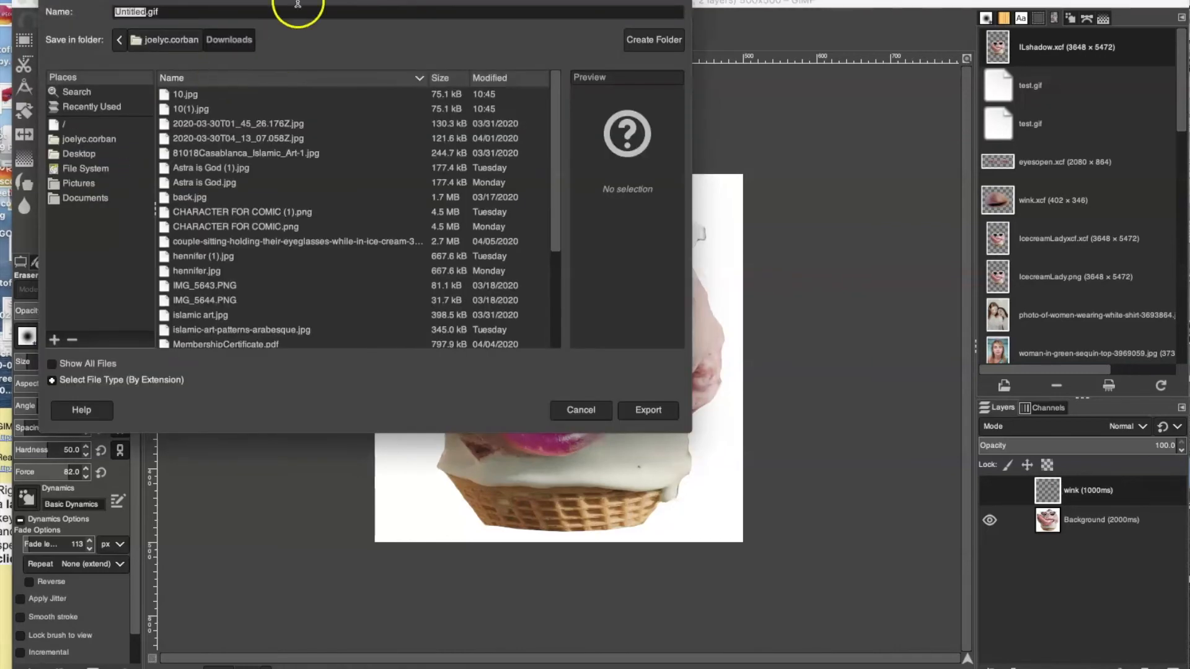
{"action": "left_click_drag", "start_coordinate": [302, 1], "coordinate": [328, 32]}
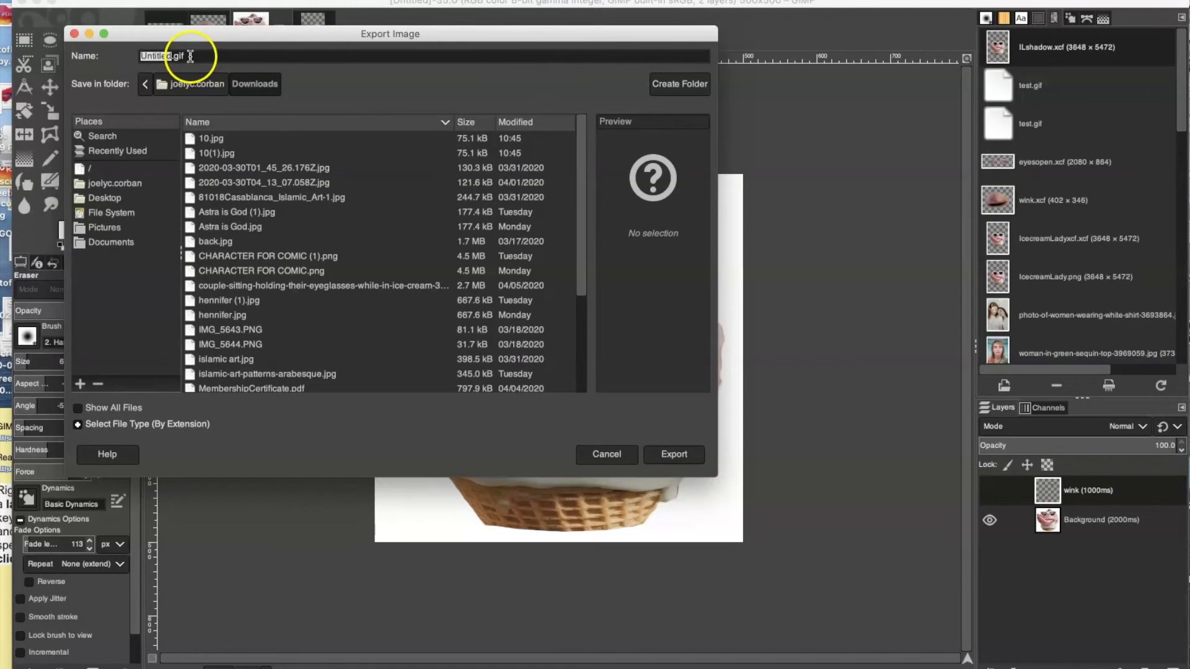
{"action": "left_click_drag", "start_coordinate": [190, 56], "coordinate": [118, 56]}
{"action": "type", "text": "test.gi"}
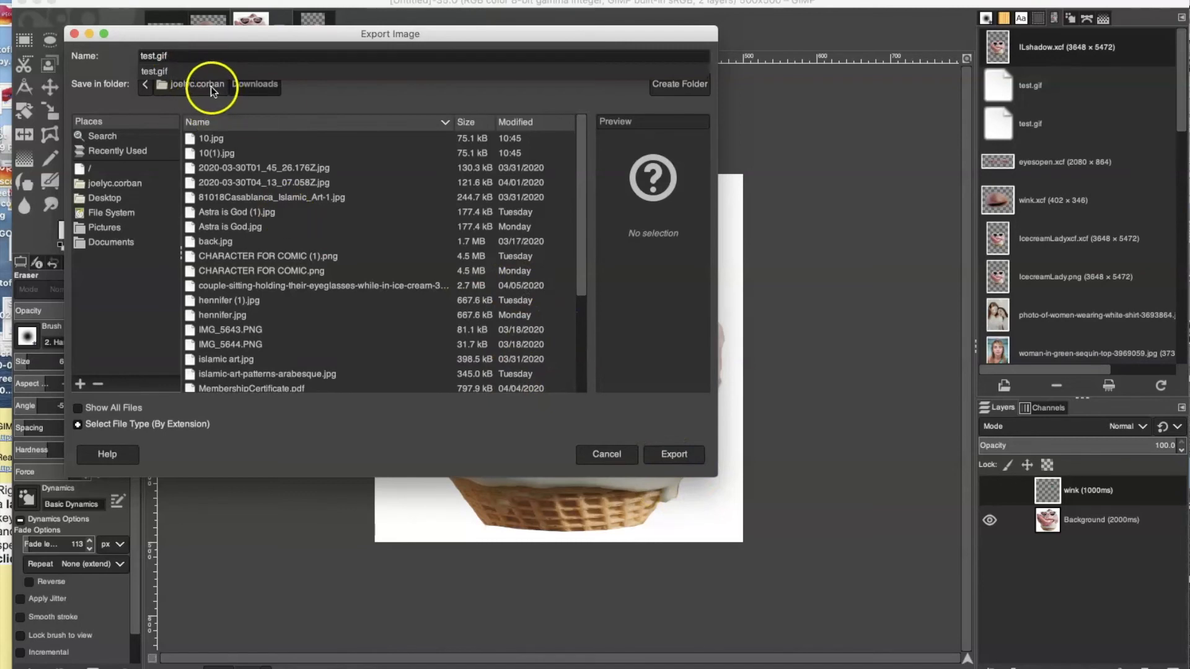
Step: Export the GIF to the Desktop folder, replacing the existing test.gif and cropping all layers to the image borders
{"action": "left_click", "coordinate": [108, 199]}
{"action": "left_click", "coordinate": [108, 198]}
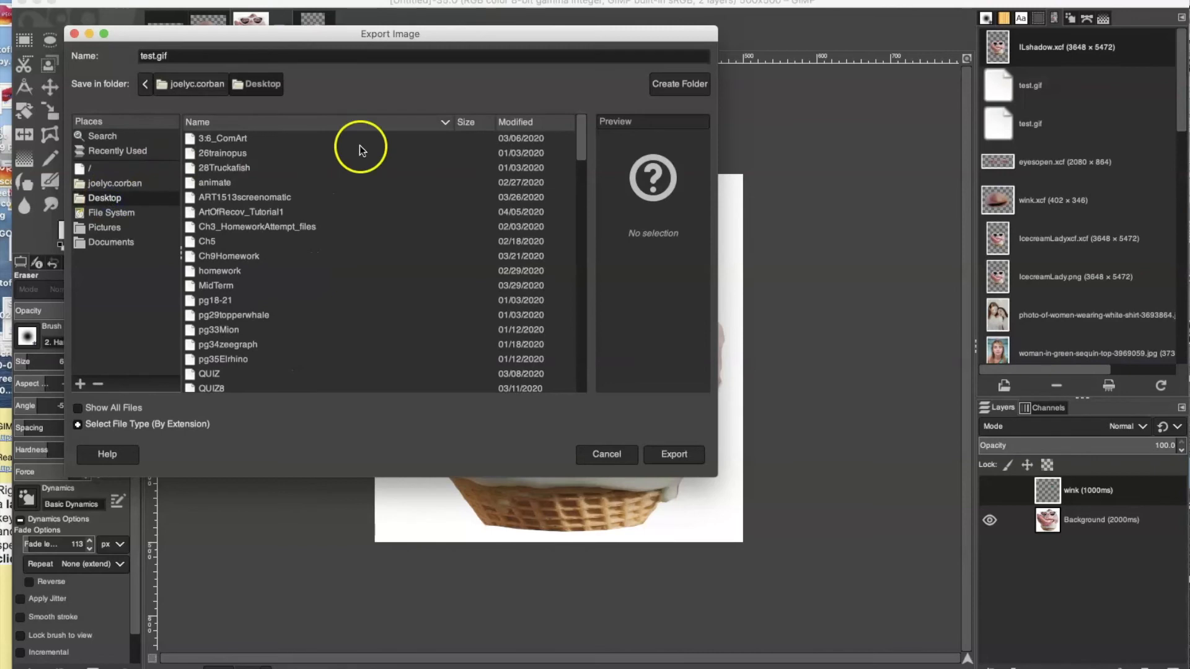
{"action": "left_click", "coordinate": [681, 453]}
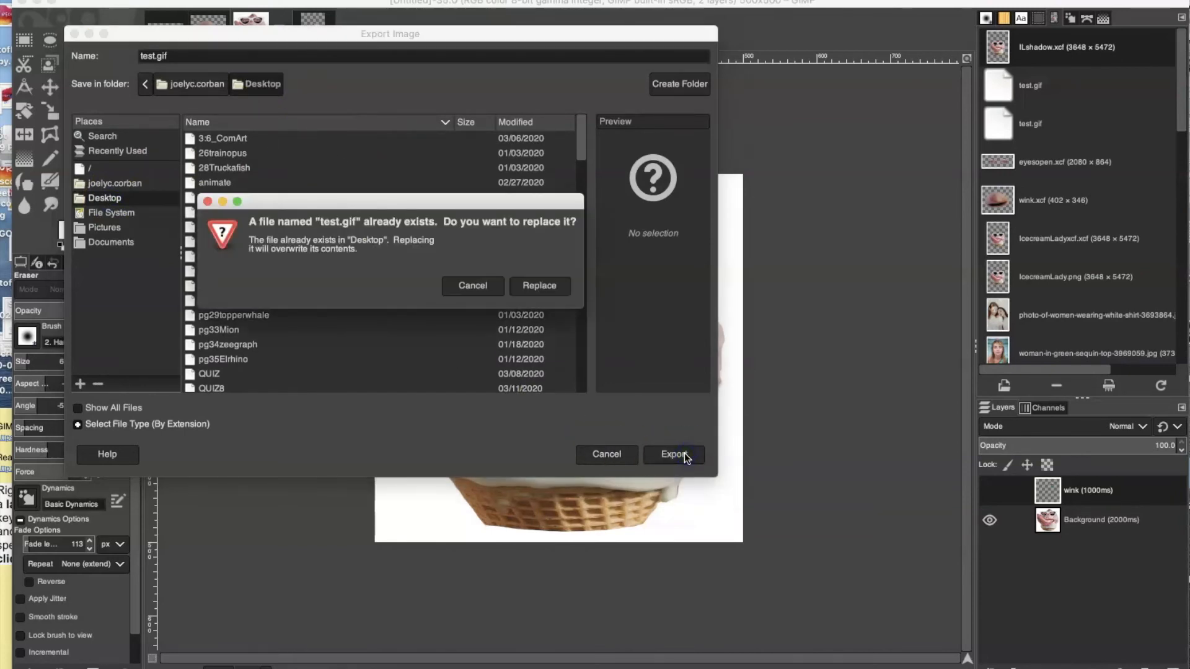
{"action": "left_click_drag", "start_coordinate": [352, 203], "coordinate": [356, 209]}
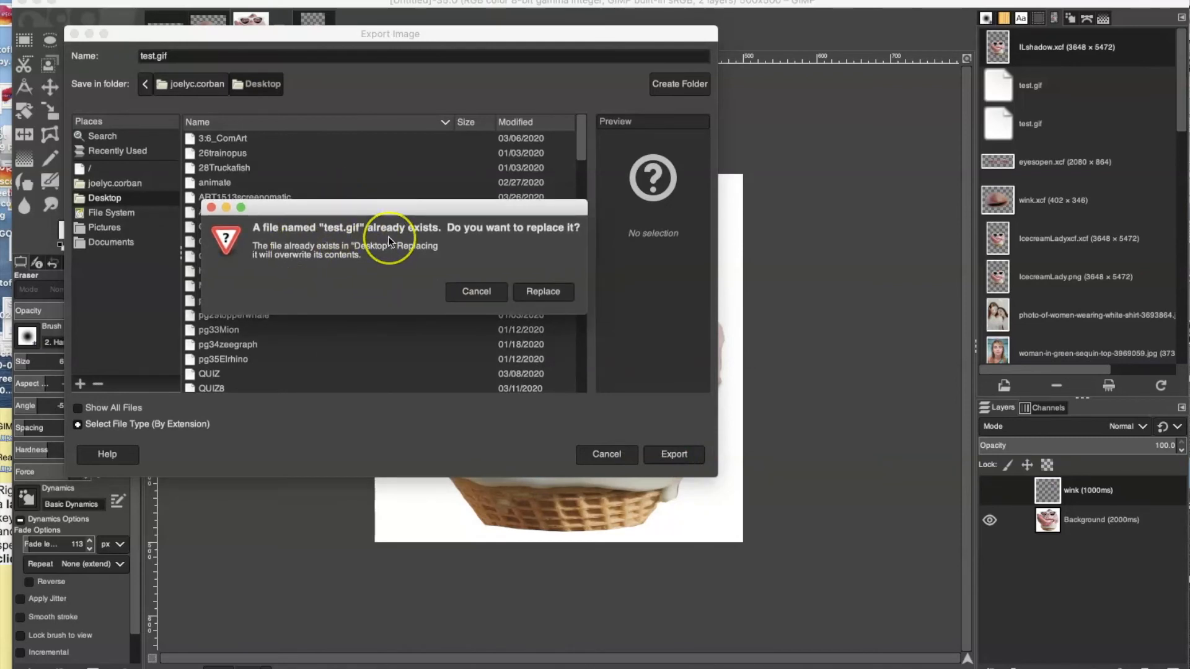
{"action": "left_click", "coordinate": [536, 291]}
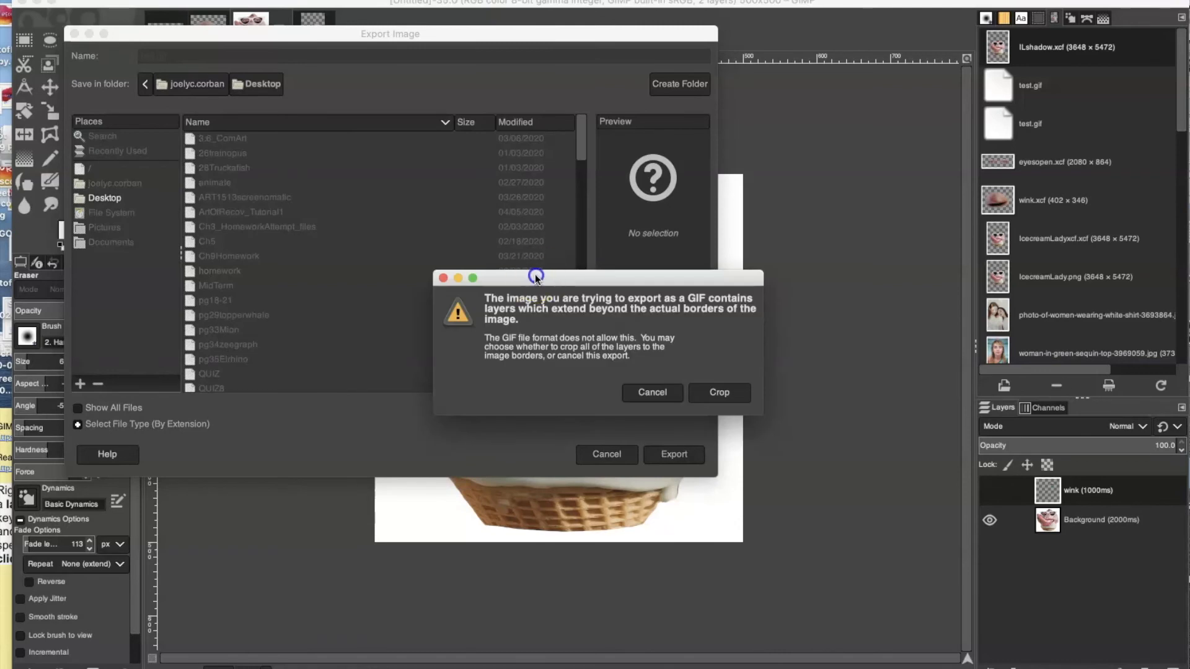
{"action": "left_click_drag", "start_coordinate": [534, 277], "coordinate": [310, 135]}
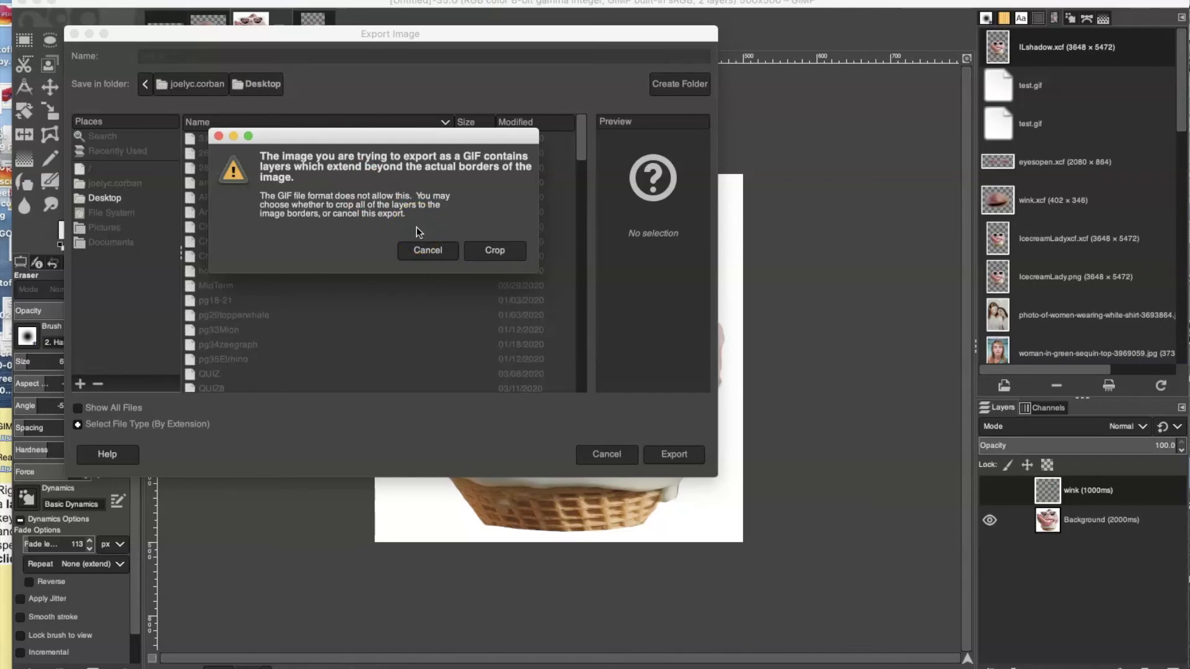
{"action": "left_click", "coordinate": [499, 251]}
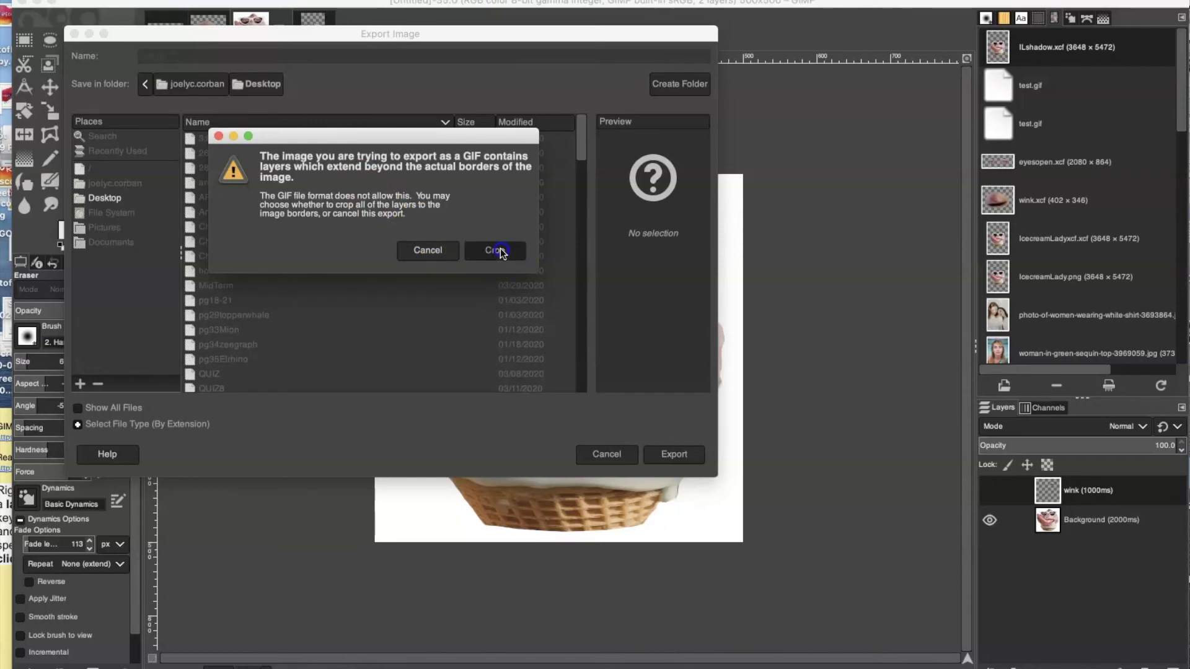
Step: Finish the GIF export as an animation that loops forever, with a 100 ms delay between frames where unspecified
{"action": "left_click_drag", "start_coordinate": [537, 223], "coordinate": [380, 108]}
{"action": "left_click_drag", "start_coordinate": [604, 363], "coordinate": [675, 495]}
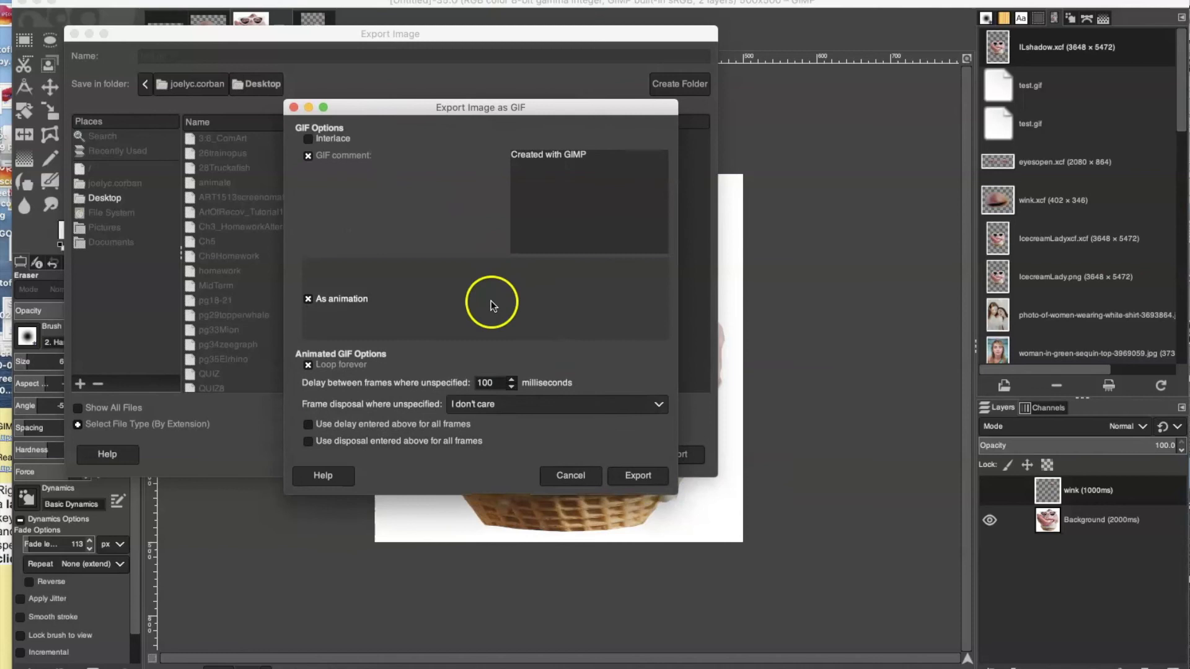
{"action": "left_click", "coordinate": [308, 300]}
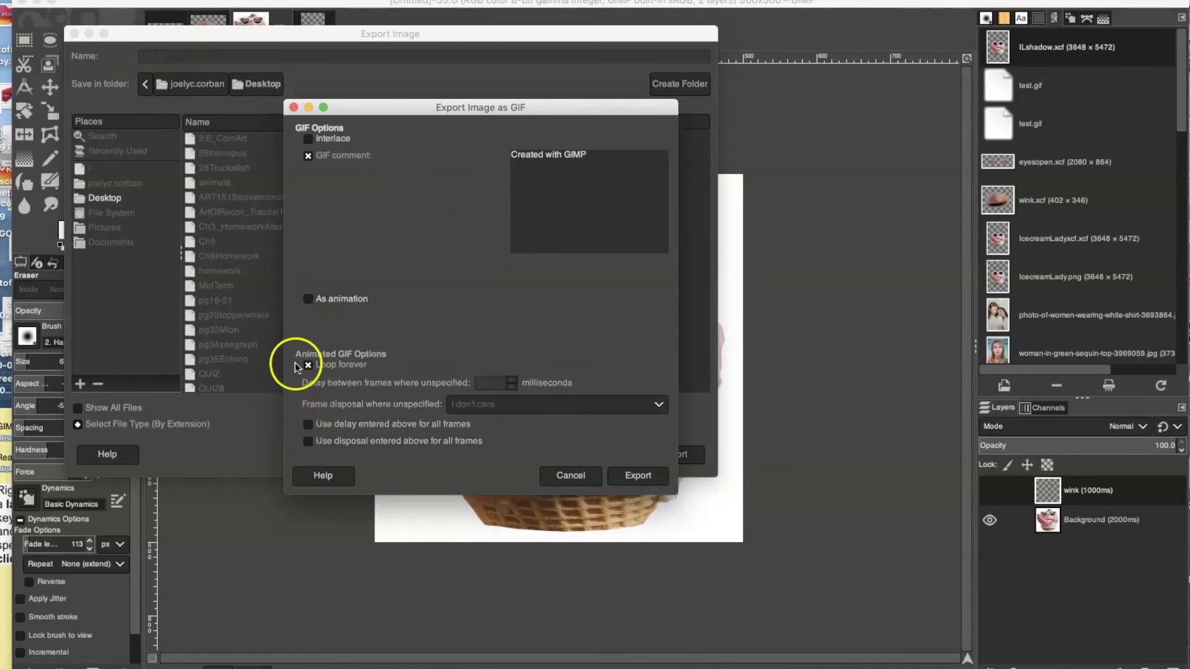
{"action": "left_click", "coordinate": [310, 300]}
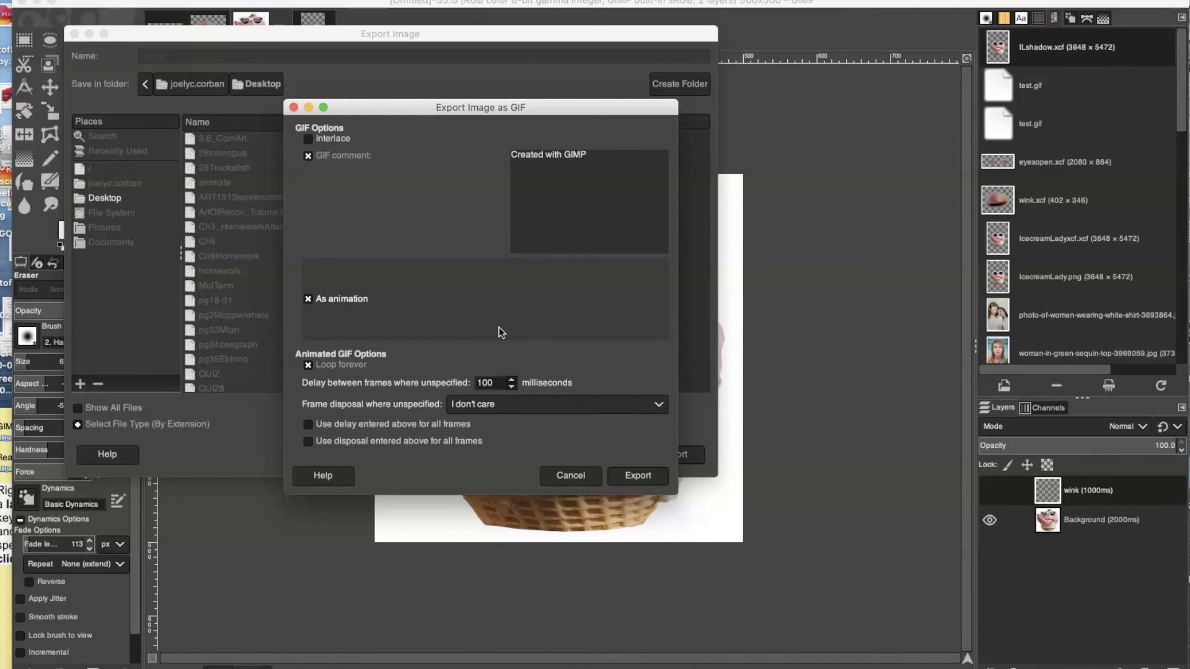
{"action": "left_click", "coordinate": [514, 379]}
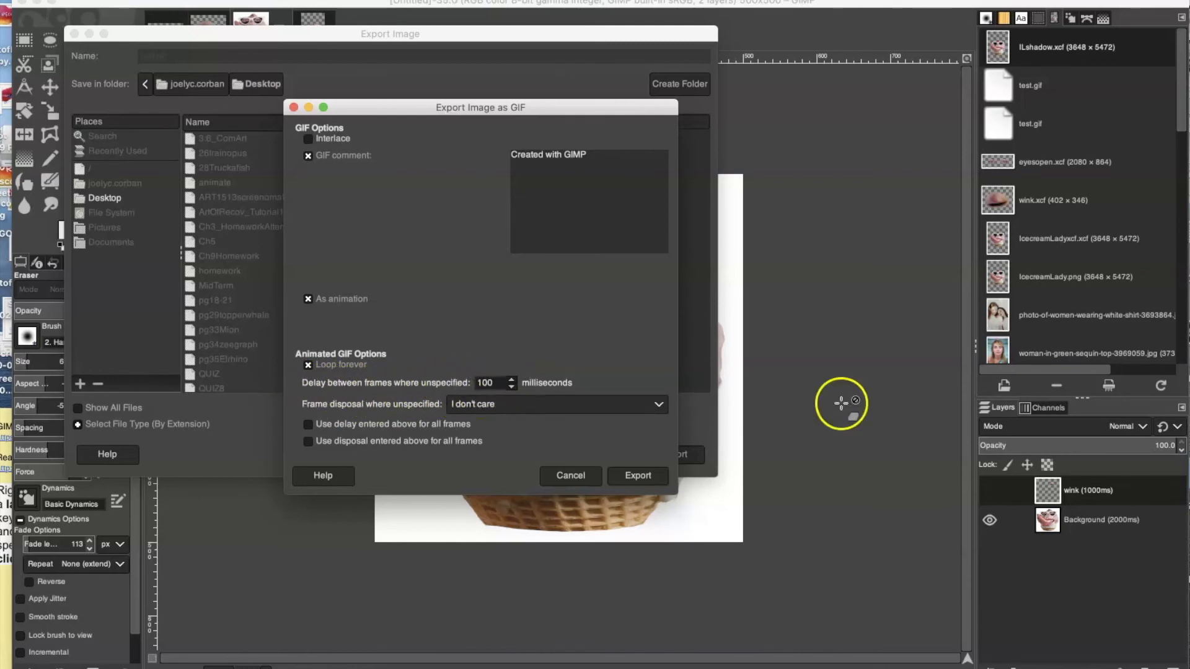
{"action": "left_click", "coordinate": [607, 118]}
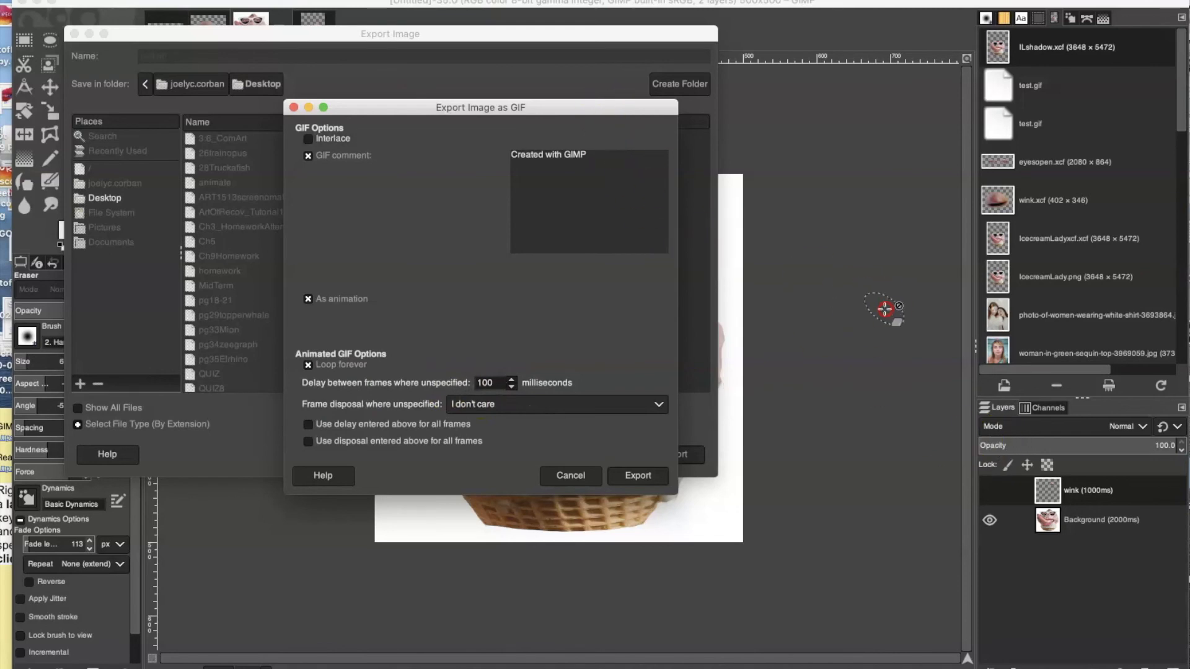
{"action": "left_click_drag", "start_coordinate": [595, 106], "coordinate": [857, 238]}
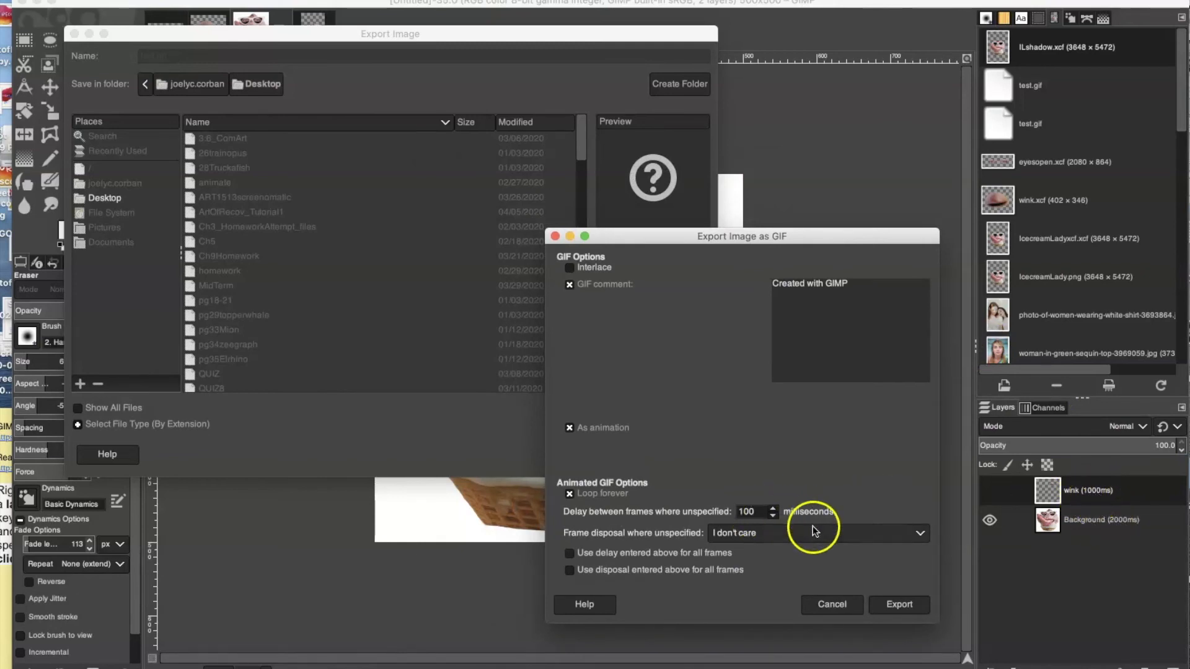
{"action": "left_click_drag", "start_coordinate": [808, 234], "coordinate": [679, 137]}
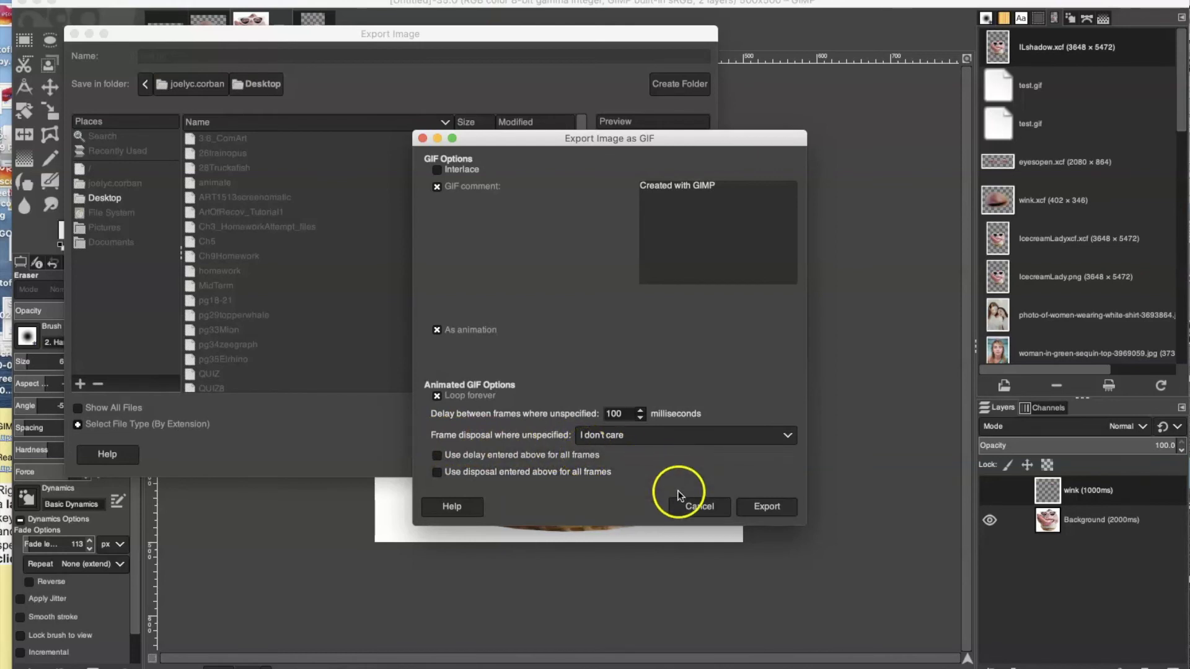
{"action": "left_click", "coordinate": [762, 506]}
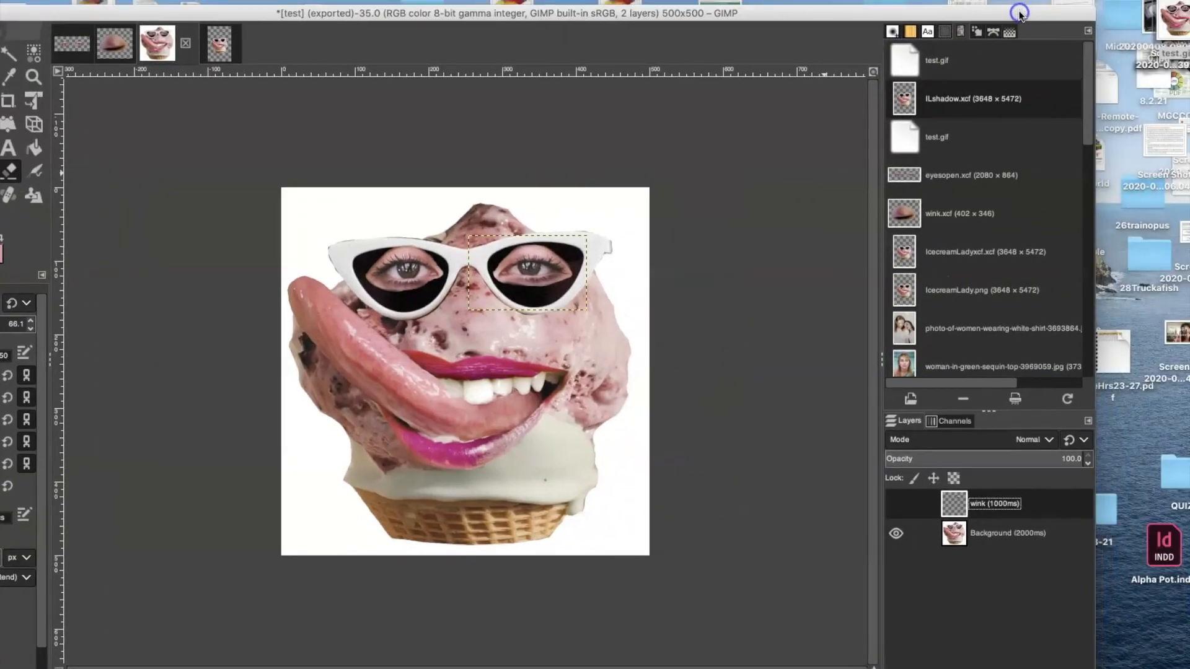
Step: Open test.gif from the desktop in Preview, examine its two frames, and close it
{"action": "mouse_move", "coordinate": [1177, 22]}
{"action": "left_mouse_down"}
{"action": "mouse_move", "coordinate": [1144, 25]}
{"action": "mouse_move", "coordinate": [961, 177]}
{"action": "mouse_move", "coordinate": [661, 388]}
{"action": "mouse_move", "coordinate": [381, 668]}
{"action": "mouse_move", "coordinate": [1071, 230]}
{"action": "mouse_move", "coordinate": [1174, 20]}
{"action": "mouse_move", "coordinate": [1156, 19]}
{"action": "left_mouse_up"}
{"action": "double_click", "coordinate": [1156, 18]}
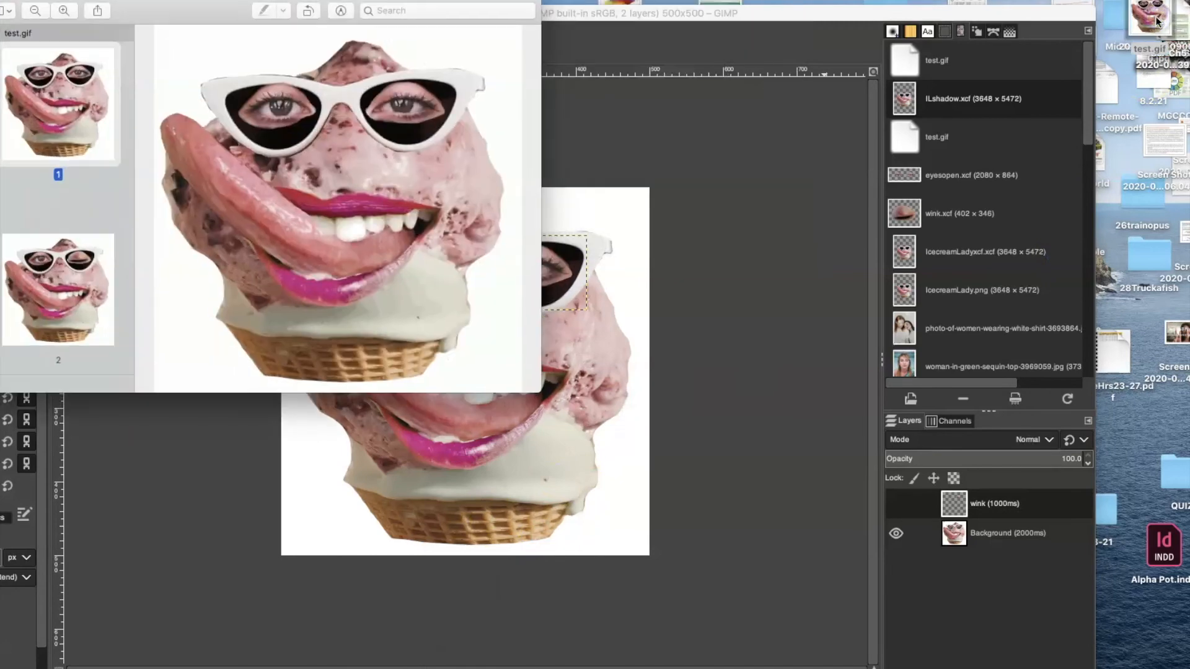
{"action": "left_click_drag", "start_coordinate": [387, 2], "coordinate": [536, 11]}
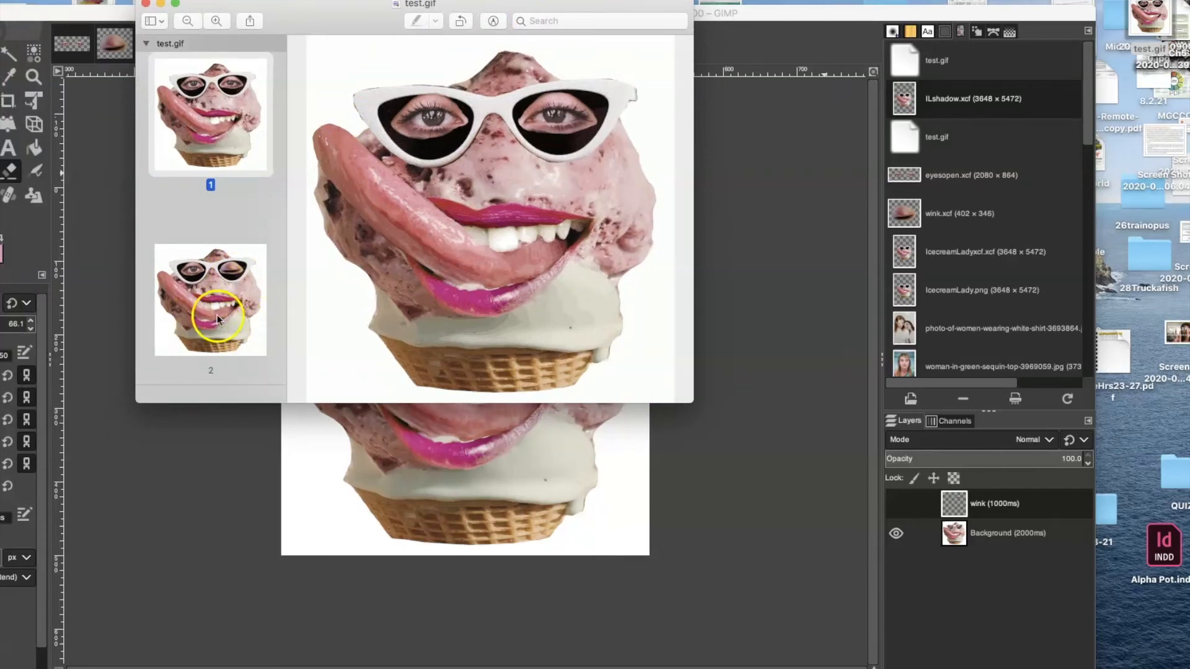
{"action": "left_click", "coordinate": [235, 182]}
{"action": "left_click_drag", "start_coordinate": [543, 14], "coordinate": [741, 197]}
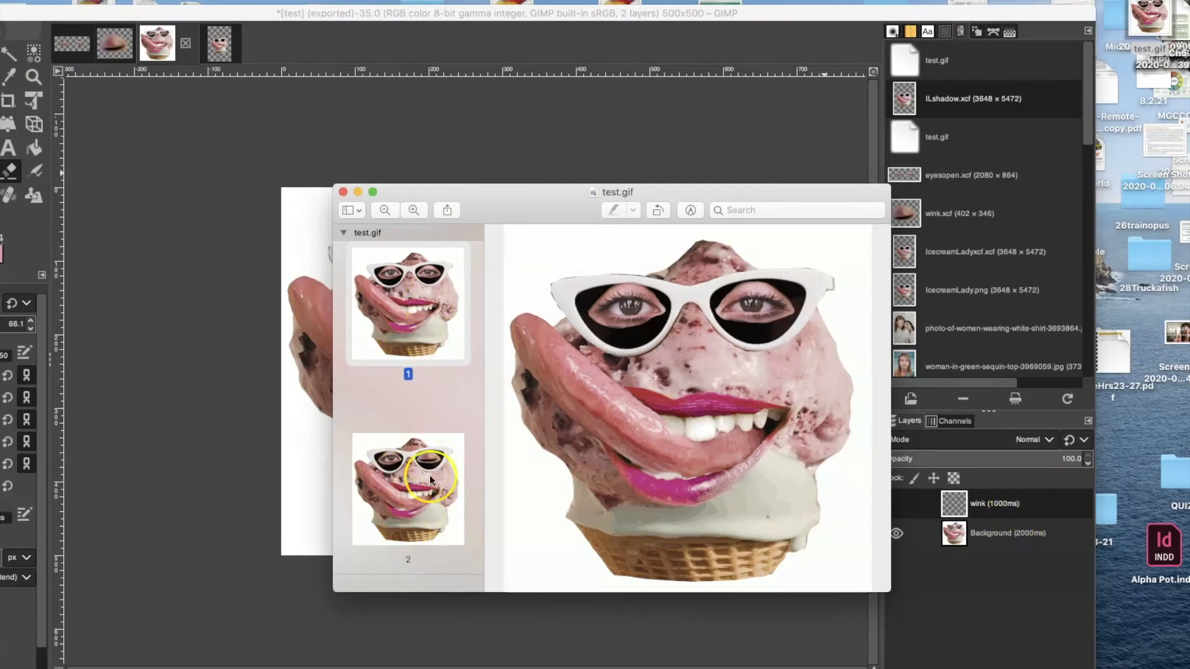
{"action": "left_click_drag", "start_coordinate": [537, 209], "coordinate": [440, 199]}
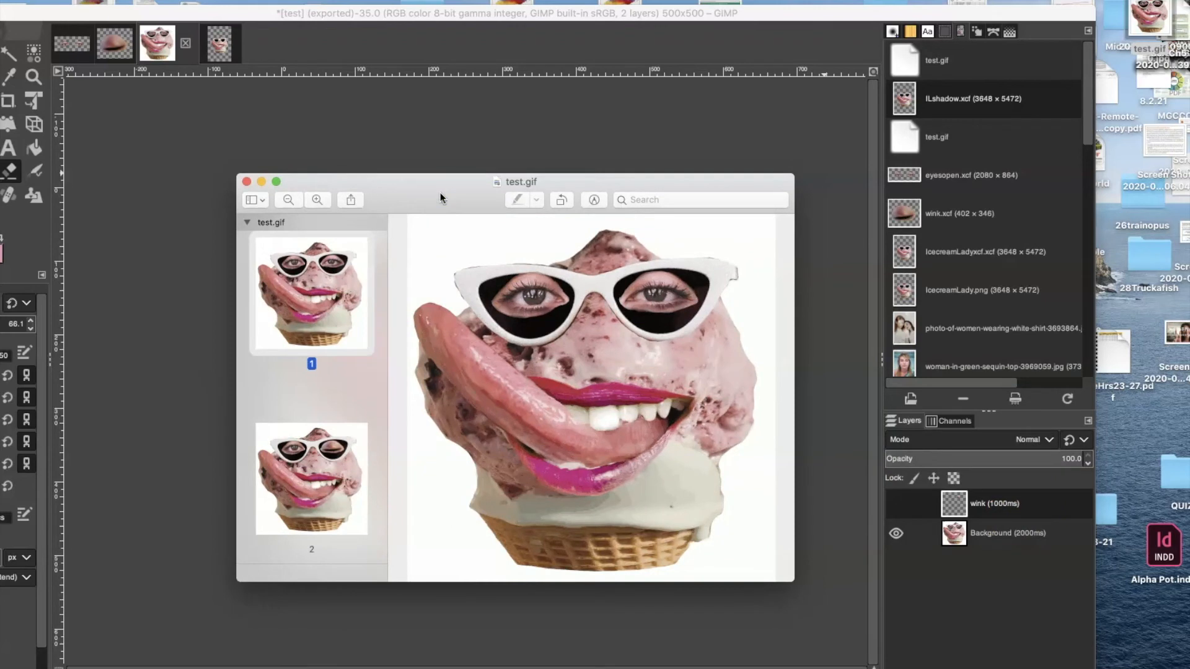
{"action": "mouse_move", "coordinate": [440, 192]}
{"action": "left_mouse_down"}
{"action": "mouse_move", "coordinate": [451, 186]}
{"action": "mouse_move", "coordinate": [435, 177]}
{"action": "left_mouse_up"}
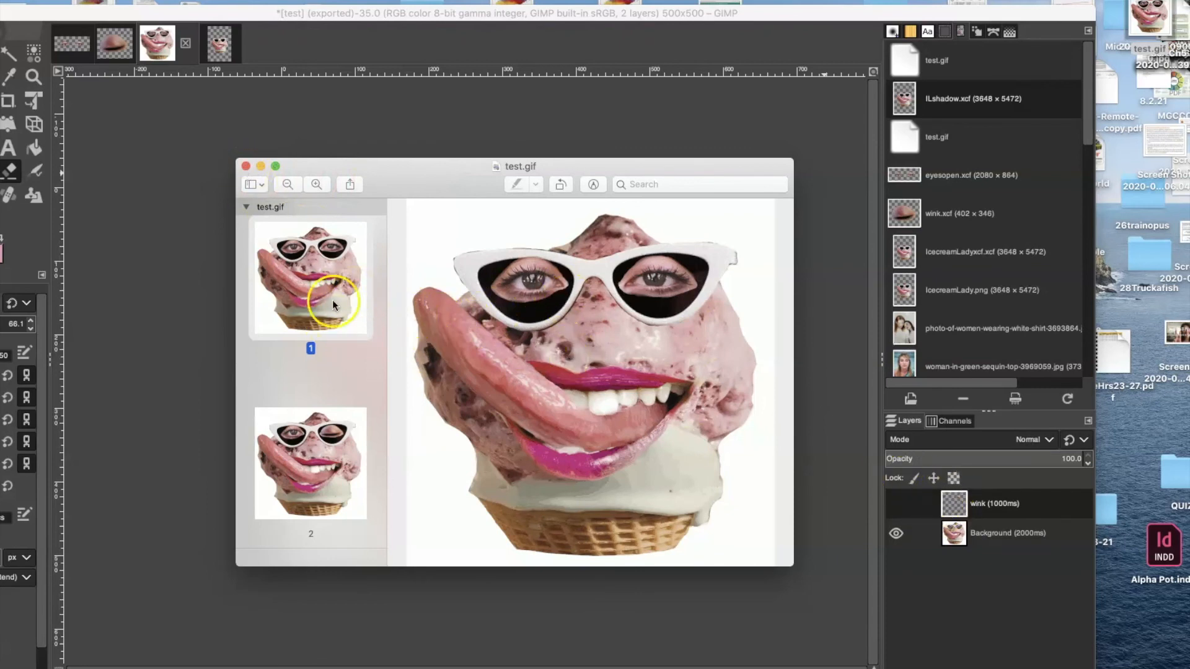
{"action": "left_click", "coordinate": [246, 166]}
Step: Play test.gif from the desktop in the Chrome browser, and reopen it in Preview for comparison
{"action": "left_click_drag", "start_coordinate": [1150, 24], "coordinate": [378, 668]}
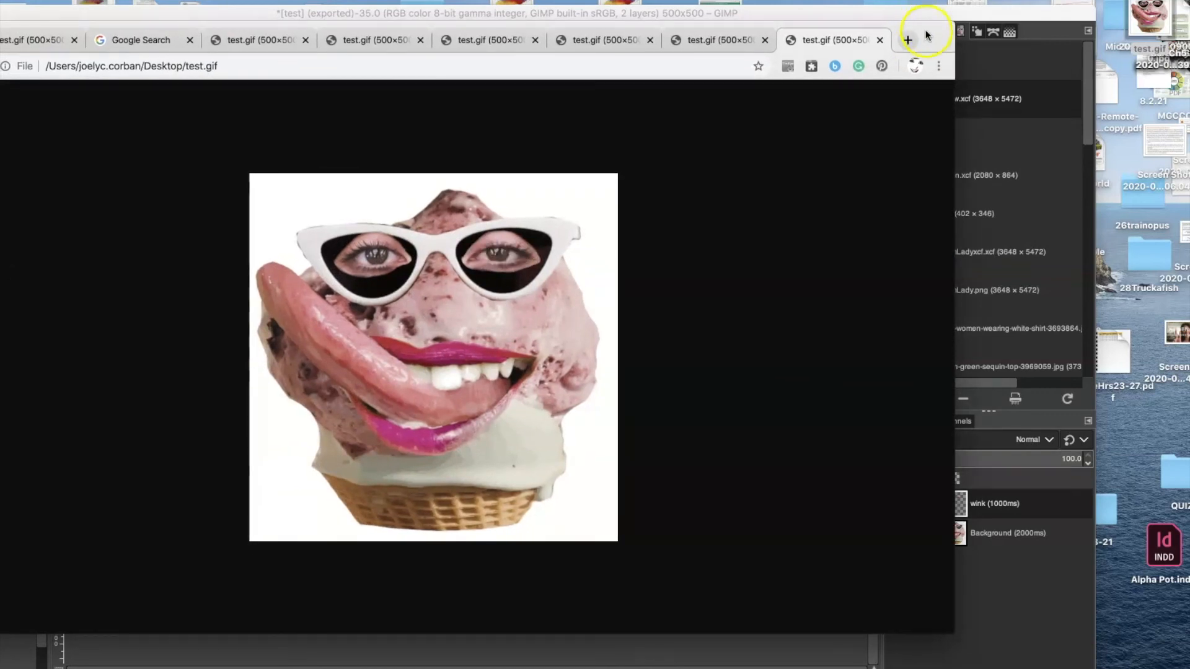
{"action": "left_click_drag", "start_coordinate": [927, 35], "coordinate": [987, 35]}
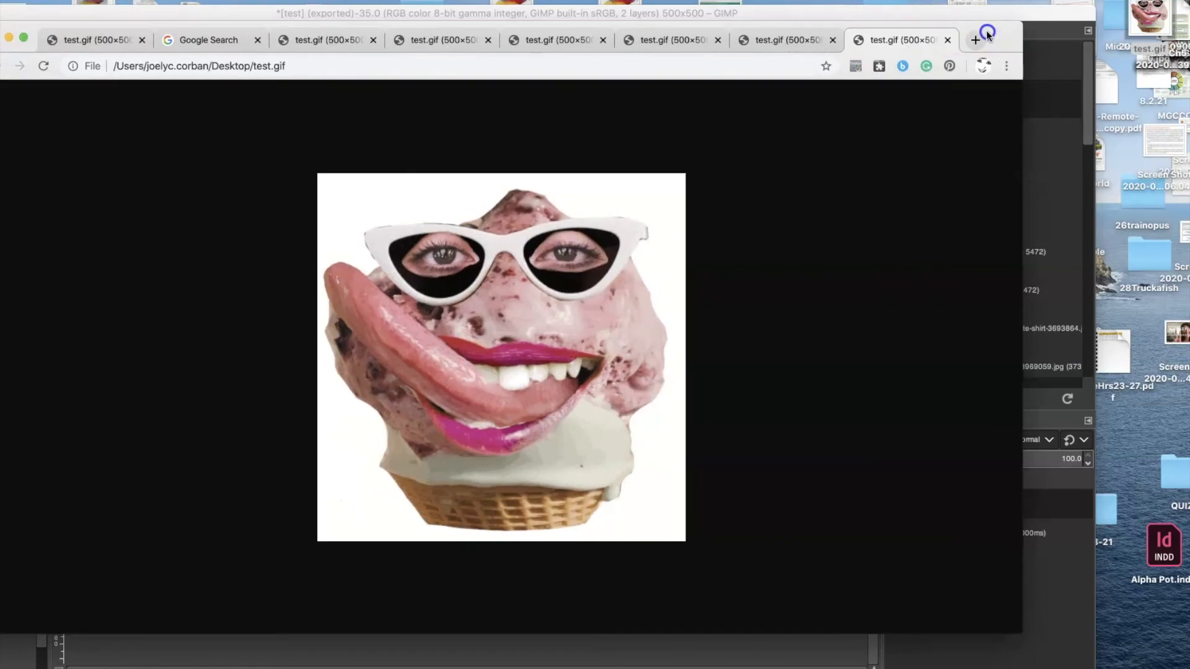
{"action": "left_click_drag", "start_coordinate": [1152, 18], "coordinate": [842, 175]}
{"action": "double_click", "coordinate": [1154, 15]}
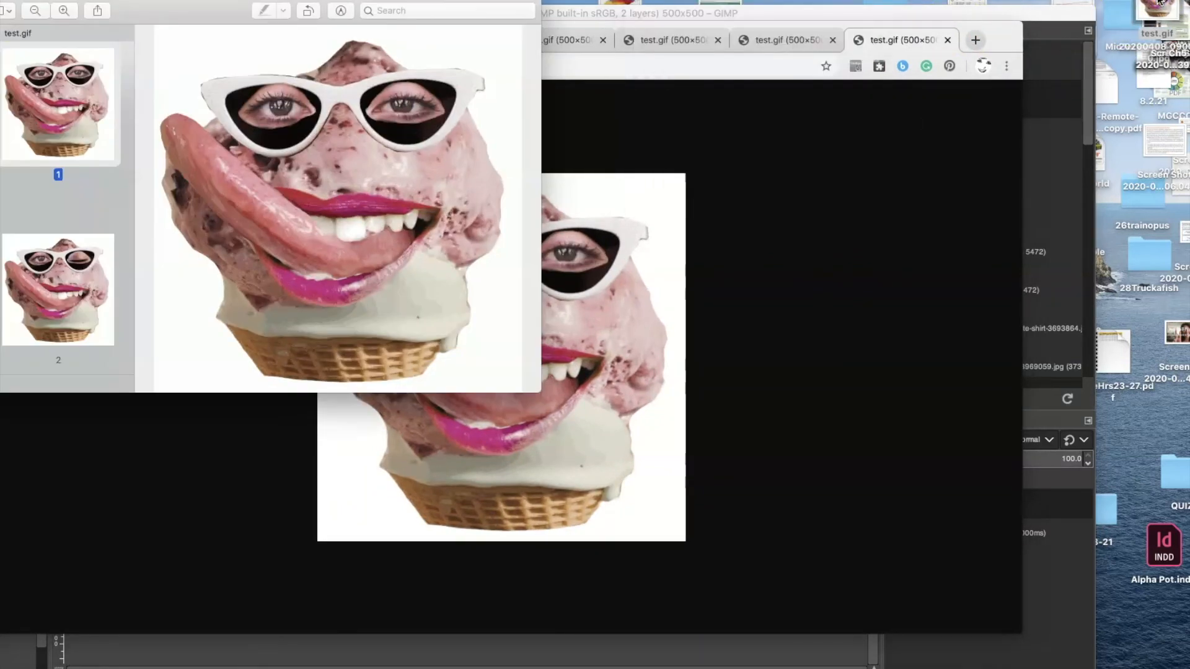
{"action": "left_click_drag", "start_coordinate": [441, 3], "coordinate": [563, 37]}
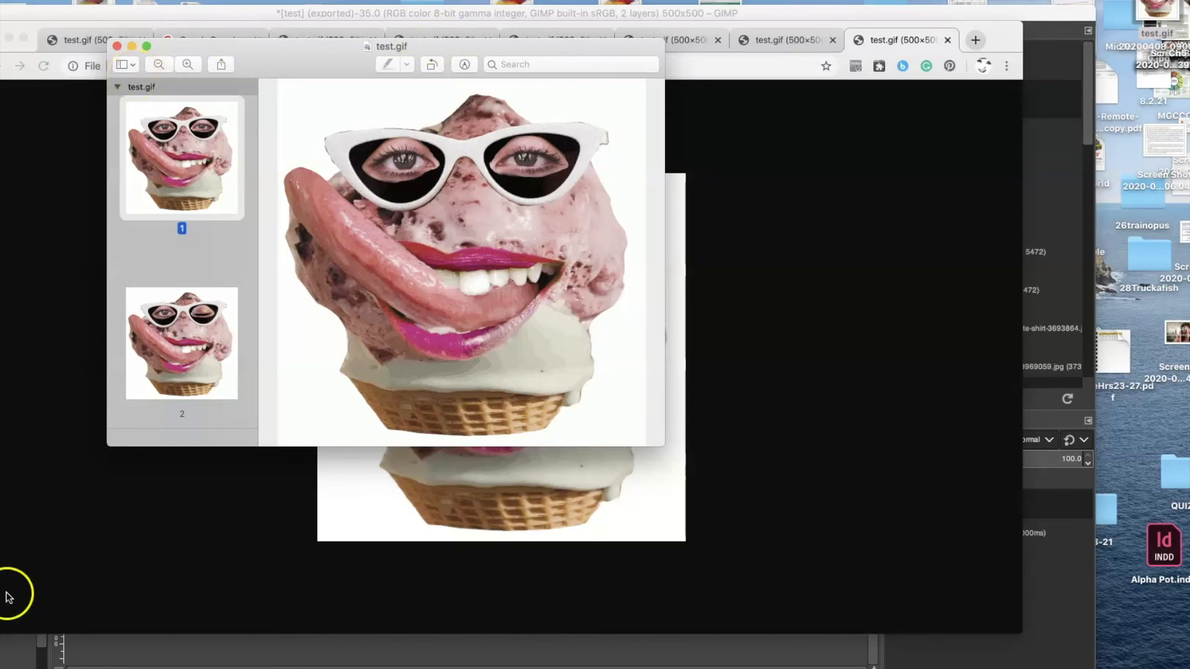
Step: Return to GIMP and compare the two-layer wink image with the layered ice cream image with sunglasses
{"action": "left_click", "coordinate": [43, 649]}
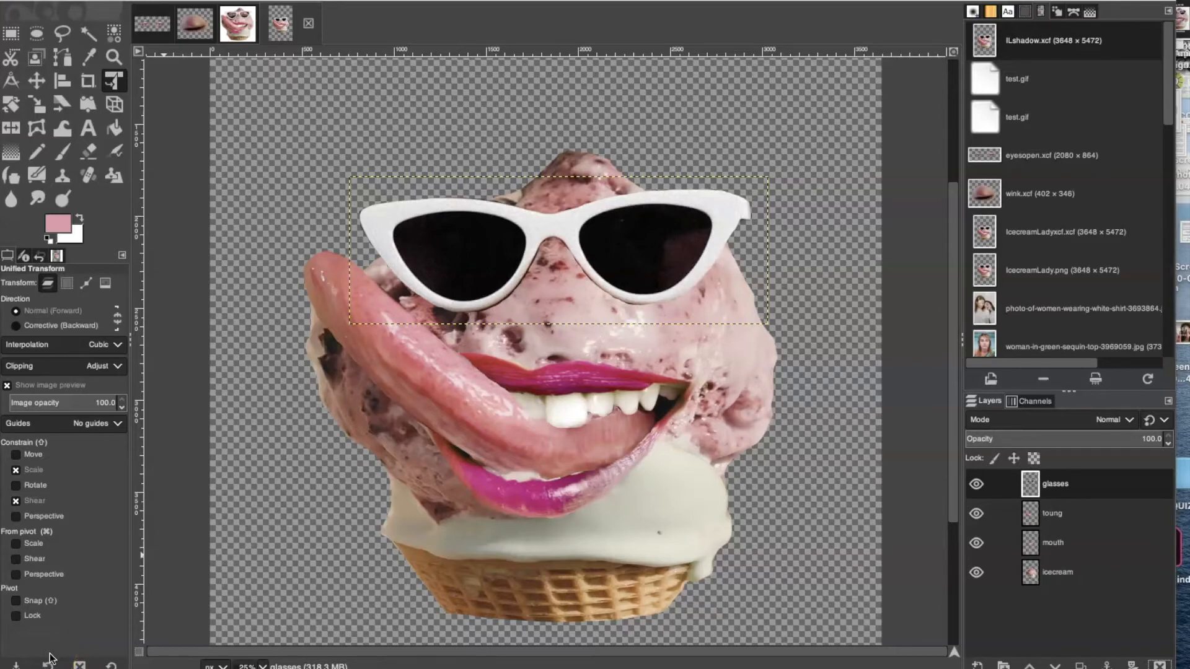
{"action": "left_click", "coordinate": [241, 22]}
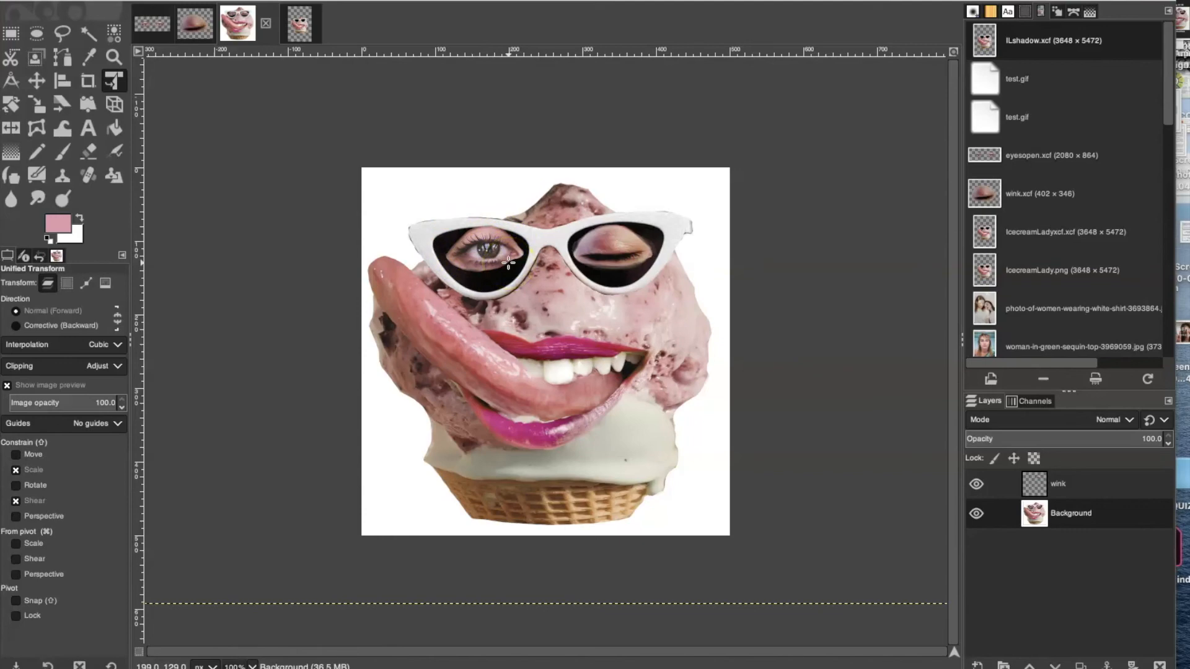
{"action": "left_click", "coordinate": [300, 26]}
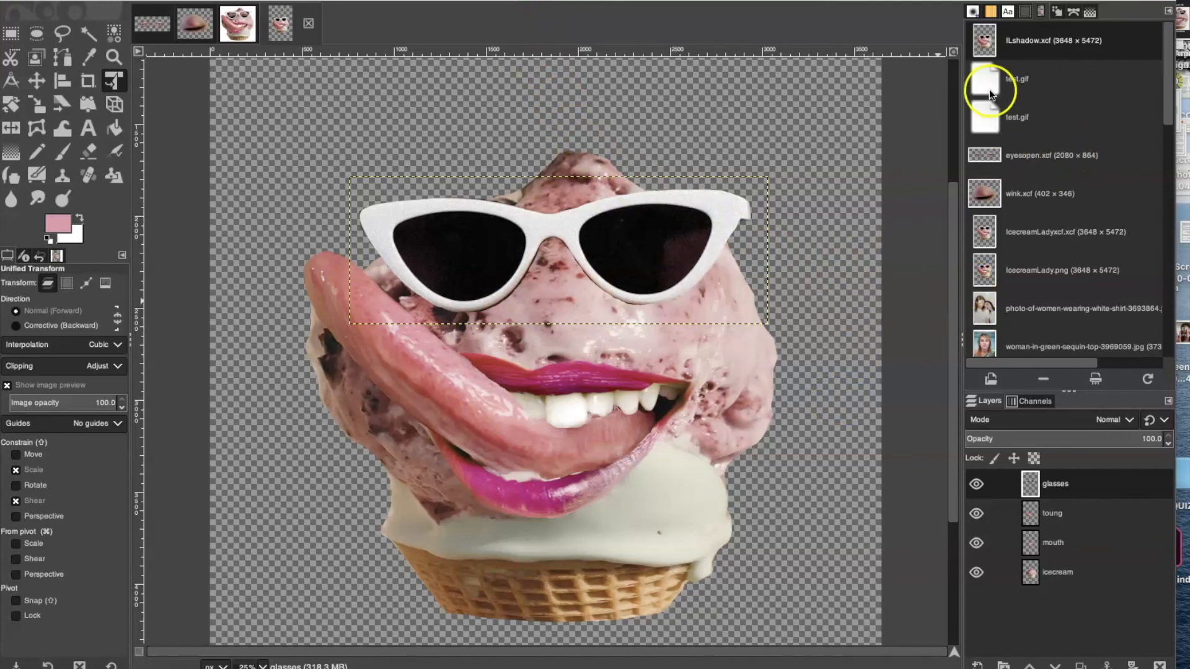
{"action": "left_click", "coordinate": [1043, 12]}
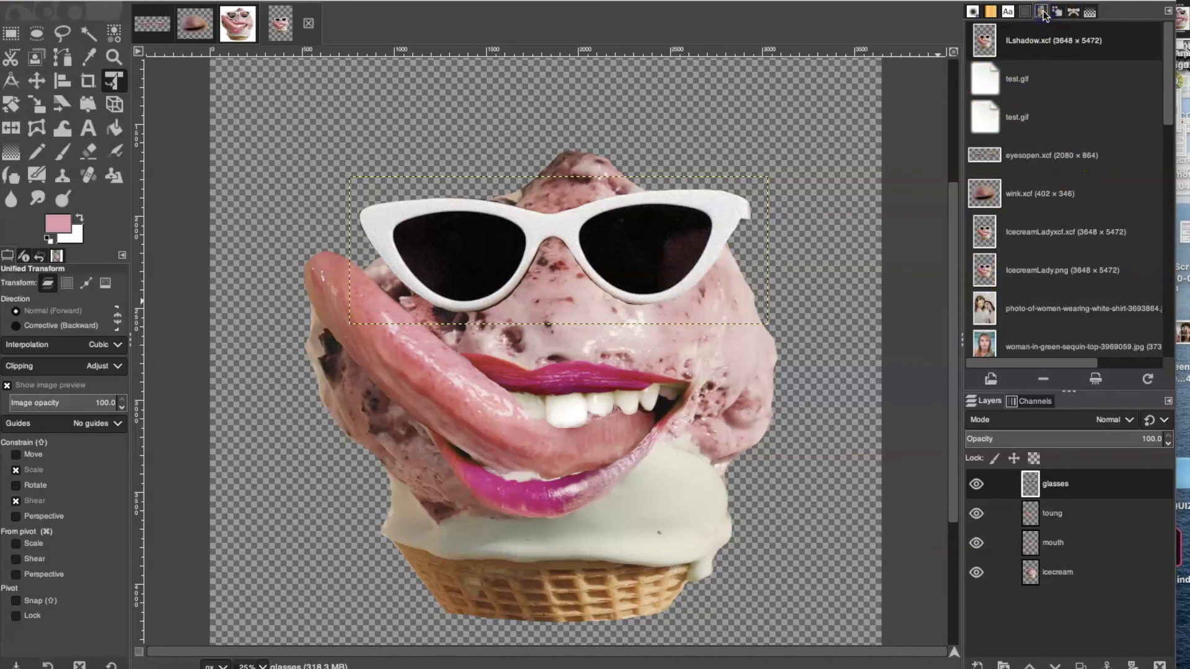
{"action": "left_click", "coordinate": [1041, 17]}
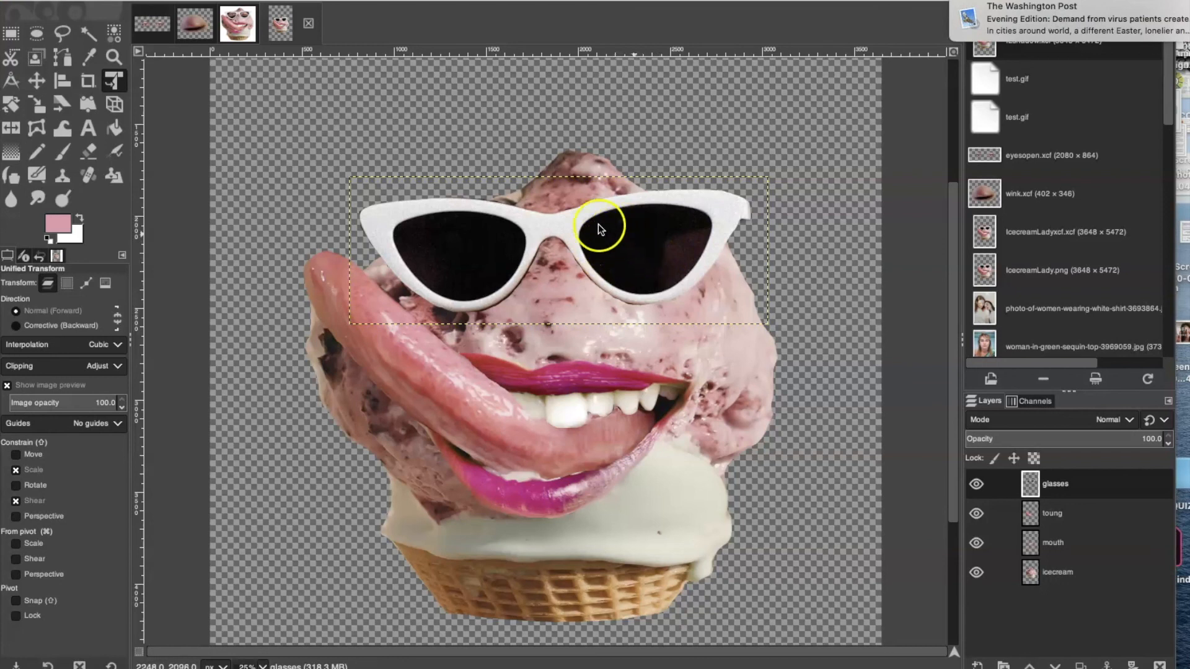
{"action": "mouse_move", "coordinate": [966, 18]}
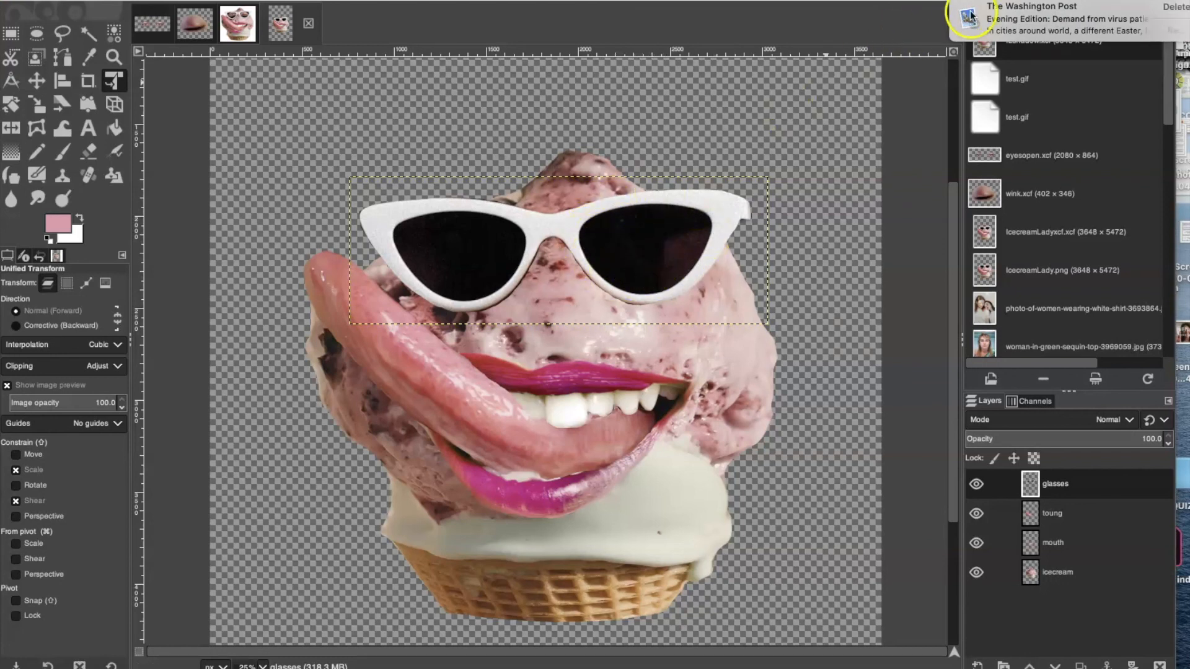
Step: Trace the dark left lens of the sunglasses on the glasses layer with Free Select and close the outline into a selection
{"action": "left_click", "coordinate": [1172, 8]}
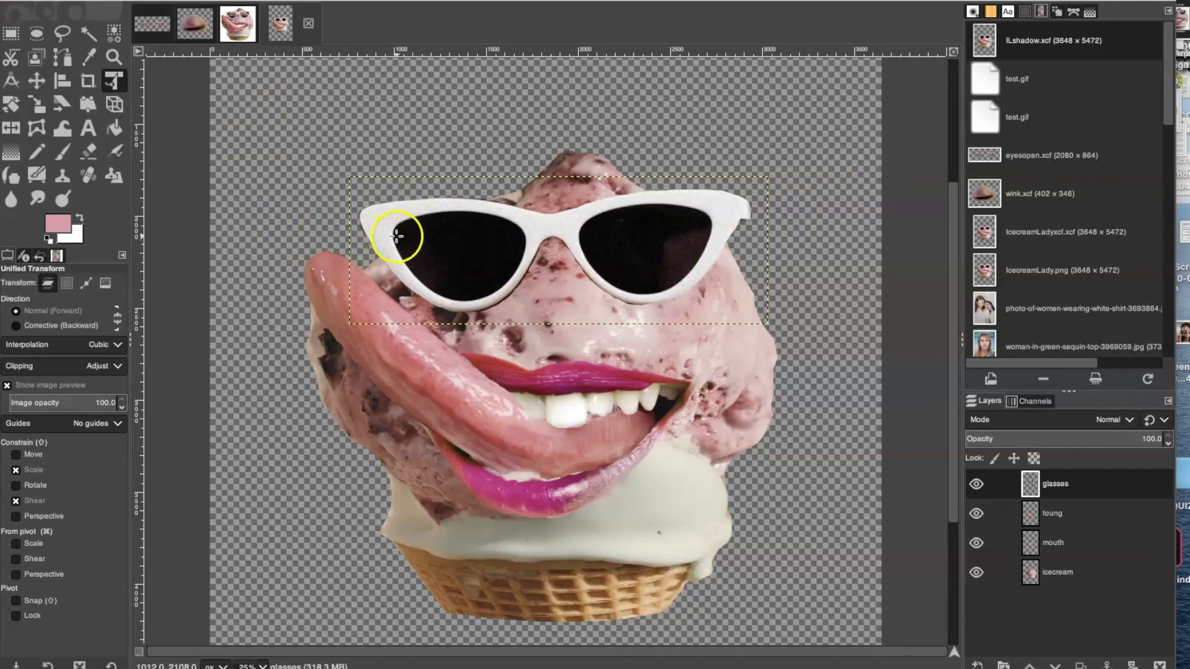
{"action": "left_click", "coordinate": [63, 34]}
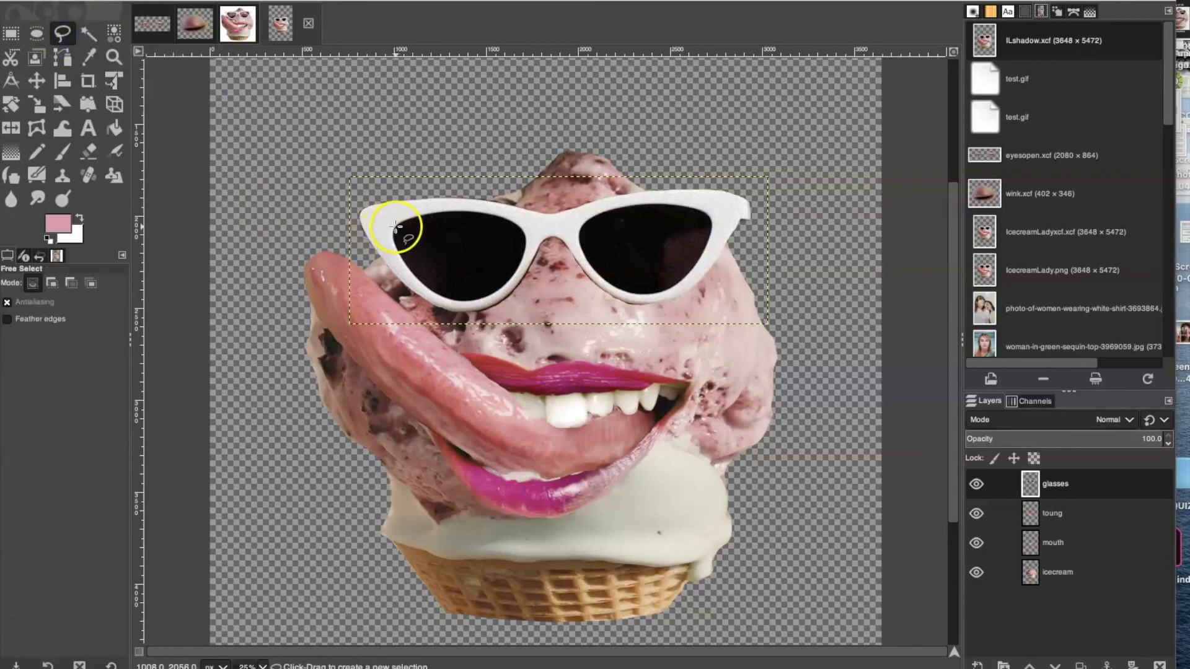
{"action": "left_click", "coordinate": [396, 227]}
{"action": "left_click_drag", "start_coordinate": [396, 225], "coordinate": [472, 211]}
{"action": "left_click_drag", "start_coordinate": [478, 213], "coordinate": [508, 220]}
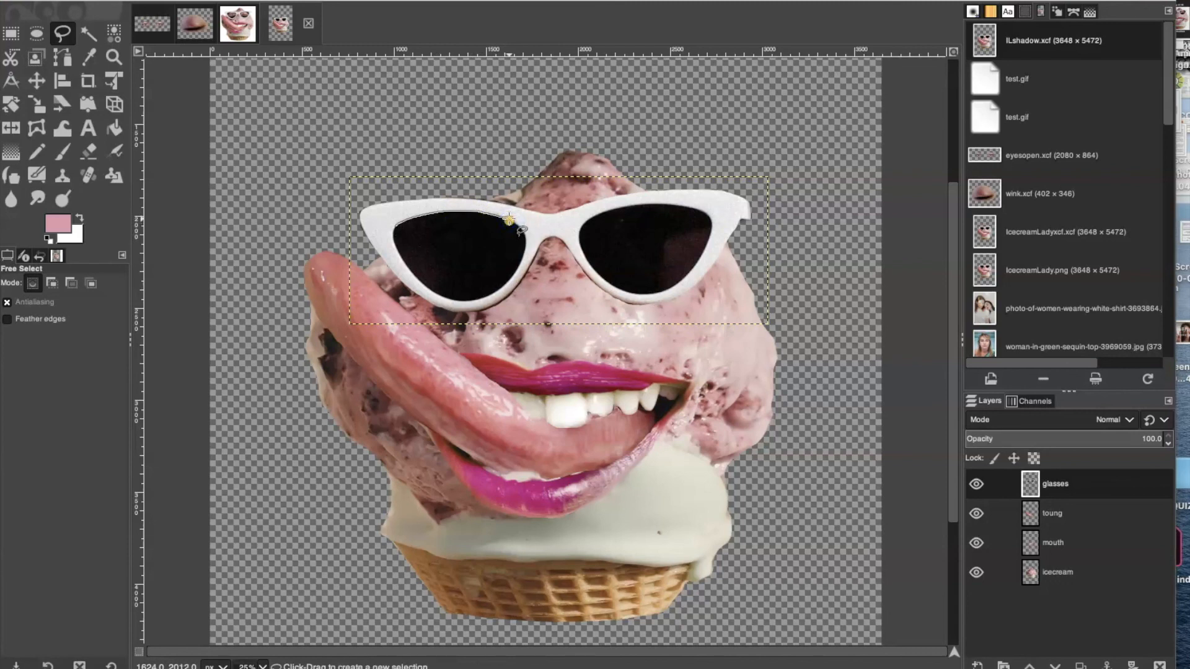
{"action": "mouse_move", "coordinate": [511, 221]}
{"action": "left_mouse_down"}
{"action": "mouse_move", "coordinate": [522, 259]}
{"action": "mouse_move", "coordinate": [496, 294]}
{"action": "mouse_move", "coordinate": [469, 303]}
{"action": "mouse_move", "coordinate": [415, 280]}
{"action": "mouse_move", "coordinate": [394, 228]}
{"action": "left_mouse_up"}
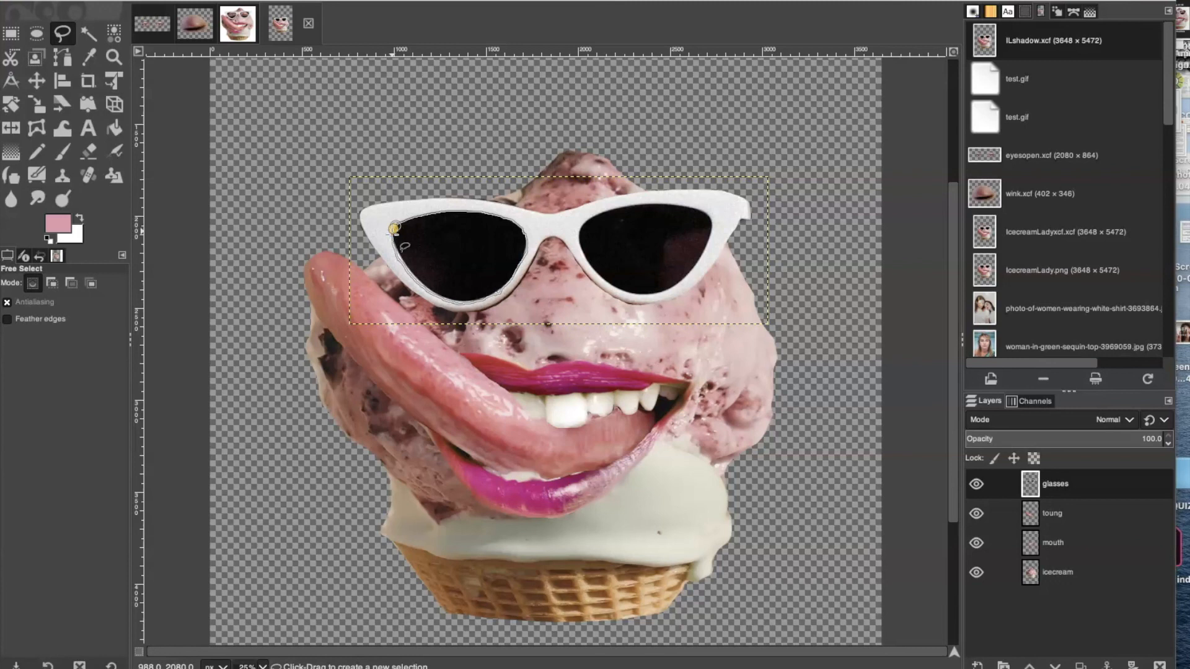
{"action": "left_click", "coordinate": [397, 225]}
{"action": "key", "text": "Return"}
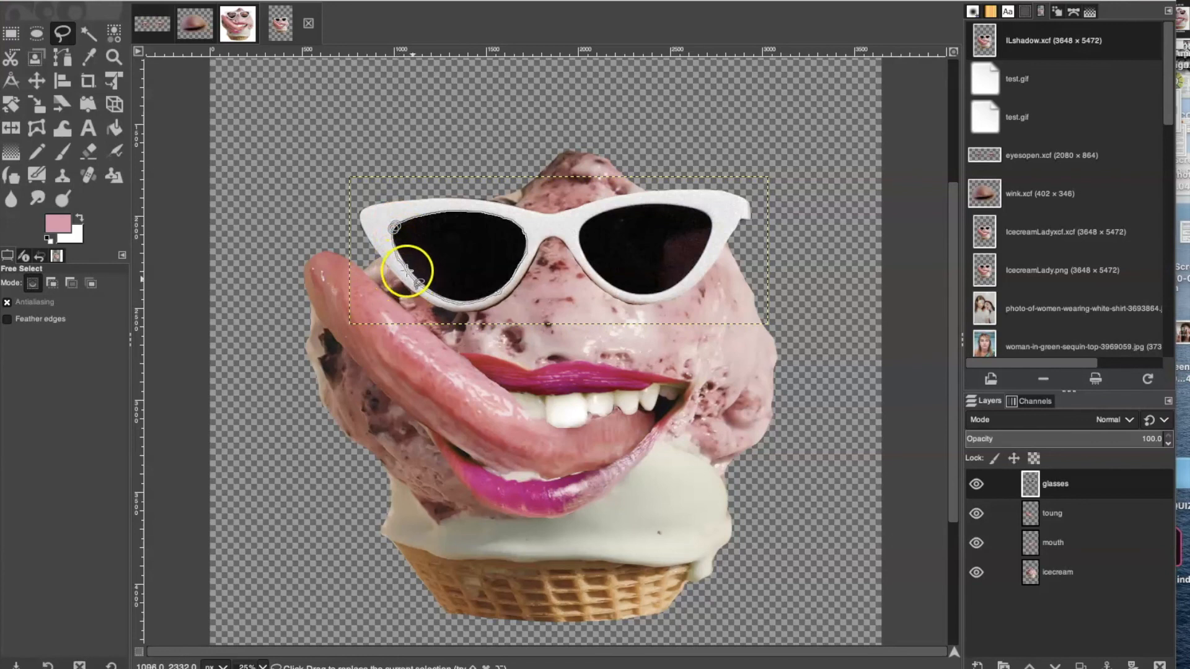
{"action": "left_click", "coordinate": [394, 229]}
{"action": "left_click", "coordinate": [423, 288]}
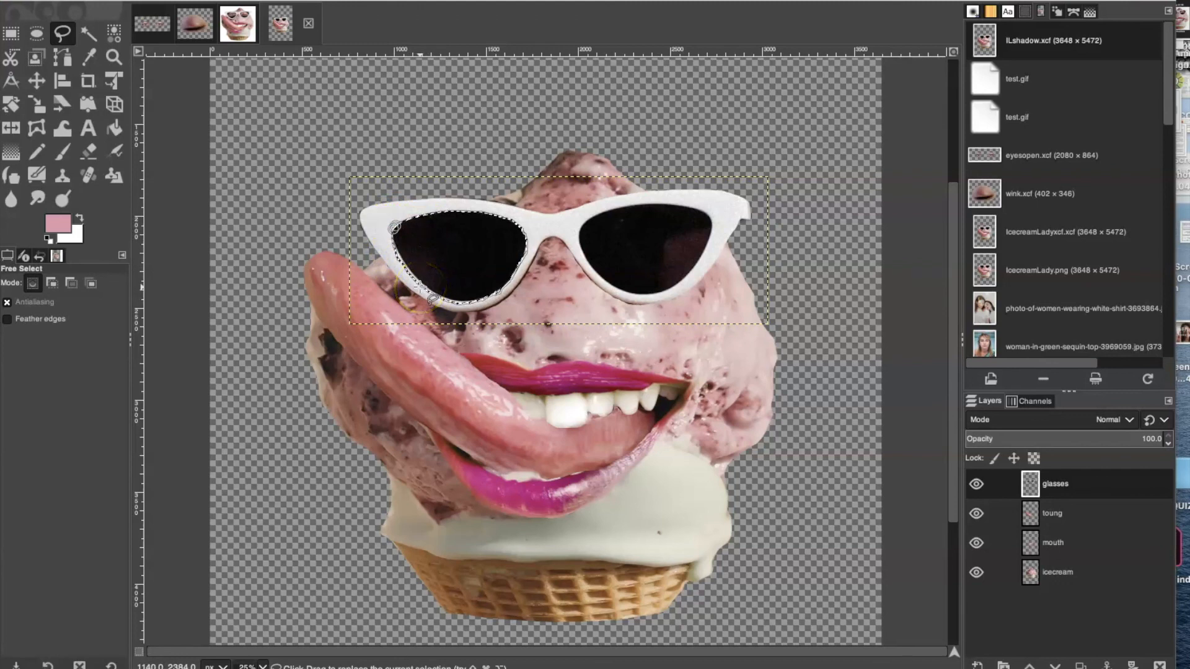
{"action": "left_click", "coordinate": [418, 288]}
{"action": "left_click", "coordinate": [485, 251]}
{"action": "left_click", "coordinate": [317, 294]}
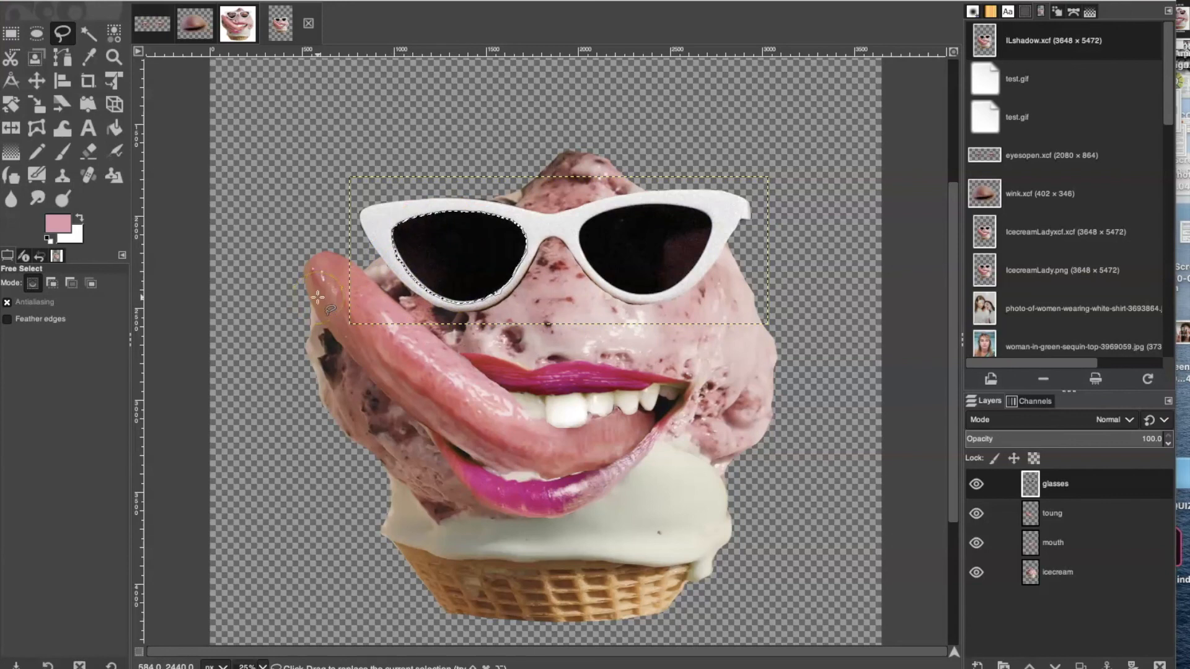
Step: Try to slightly scale and reshape the selected left lens with the Unified Transform tool
{"action": "left_click", "coordinate": [116, 83]}
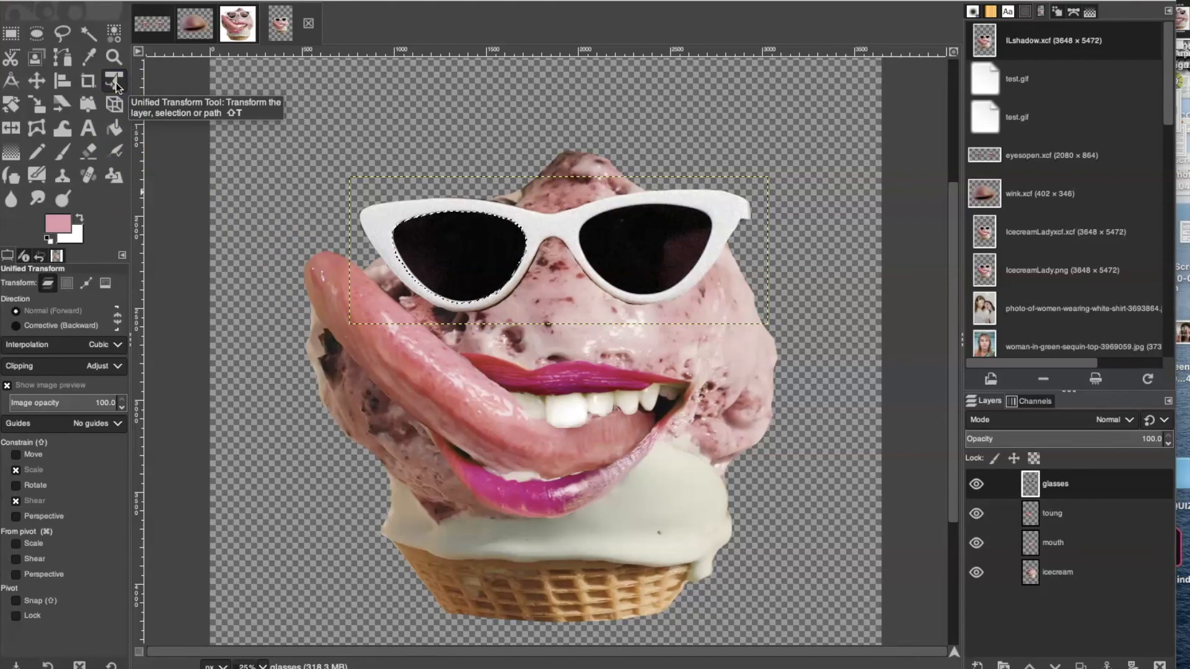
{"action": "left_click", "coordinate": [359, 287]}
{"action": "left_click", "coordinate": [456, 263]}
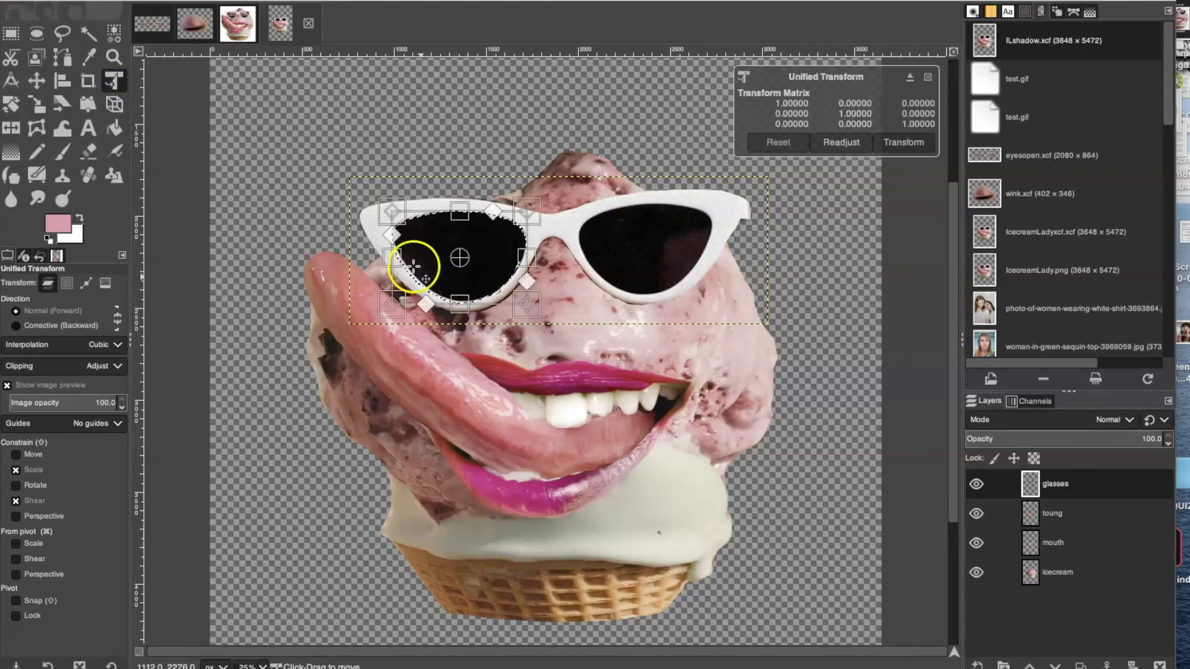
{"action": "left_click_drag", "start_coordinate": [395, 263], "coordinate": [397, 261]}
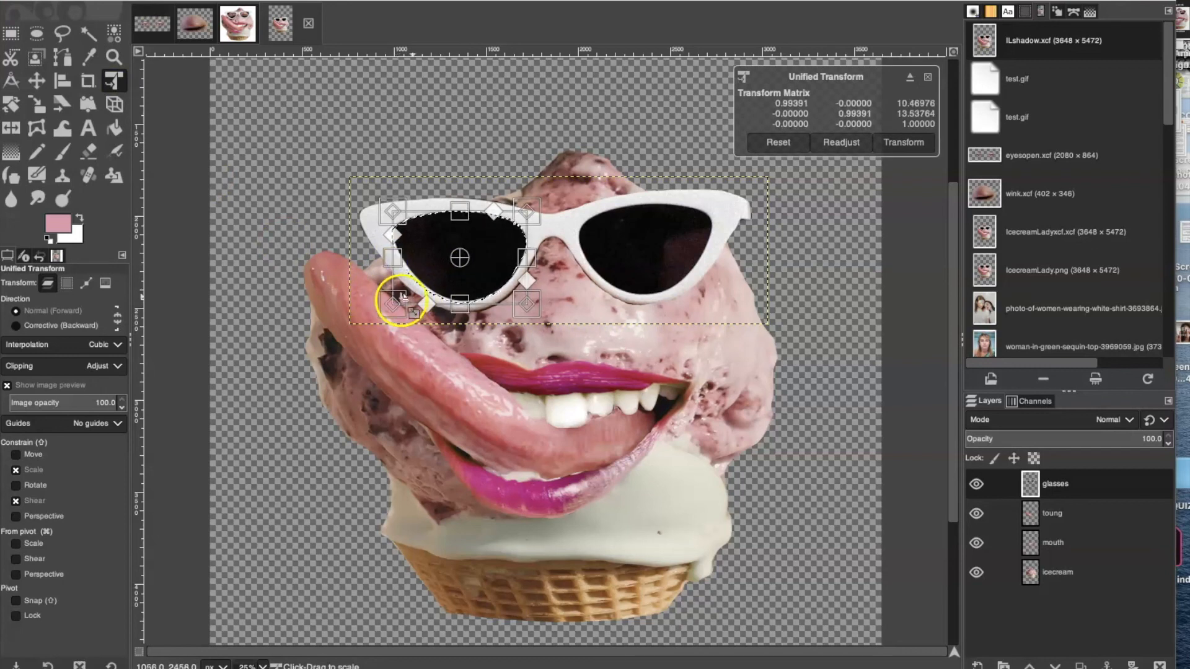
{"action": "left_click_drag", "start_coordinate": [396, 302], "coordinate": [397, 303]}
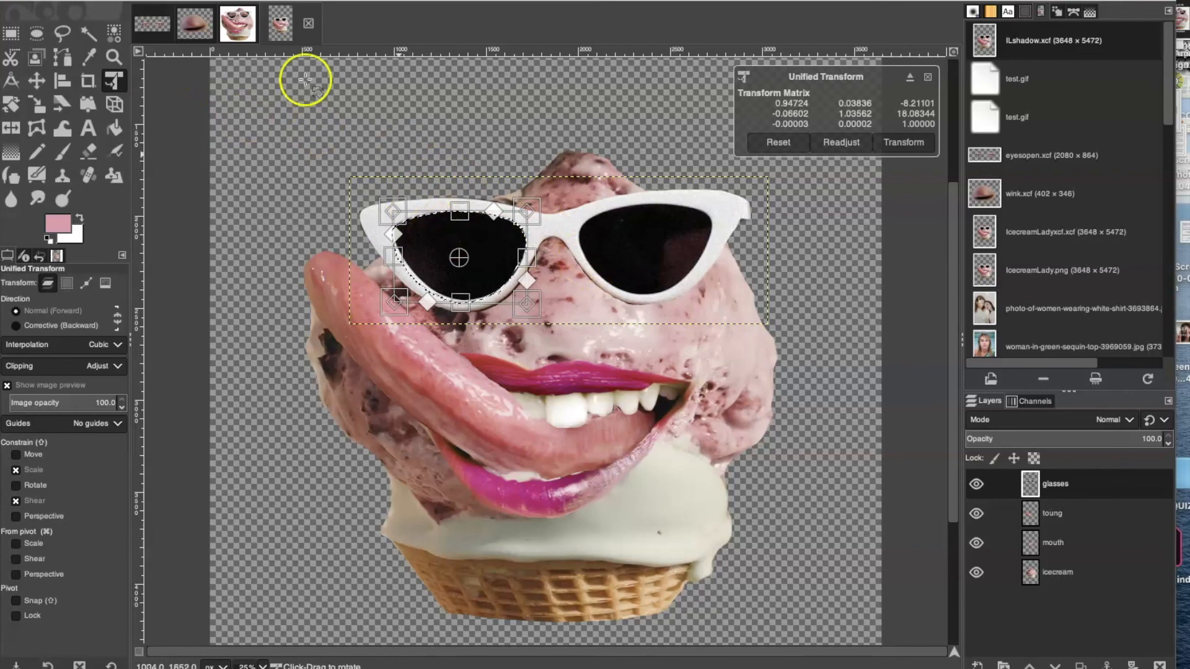
Step: Float the selected left lens out of the glasses layer and delete the floating selection
{"action": "left_click", "coordinate": [167, 0]}
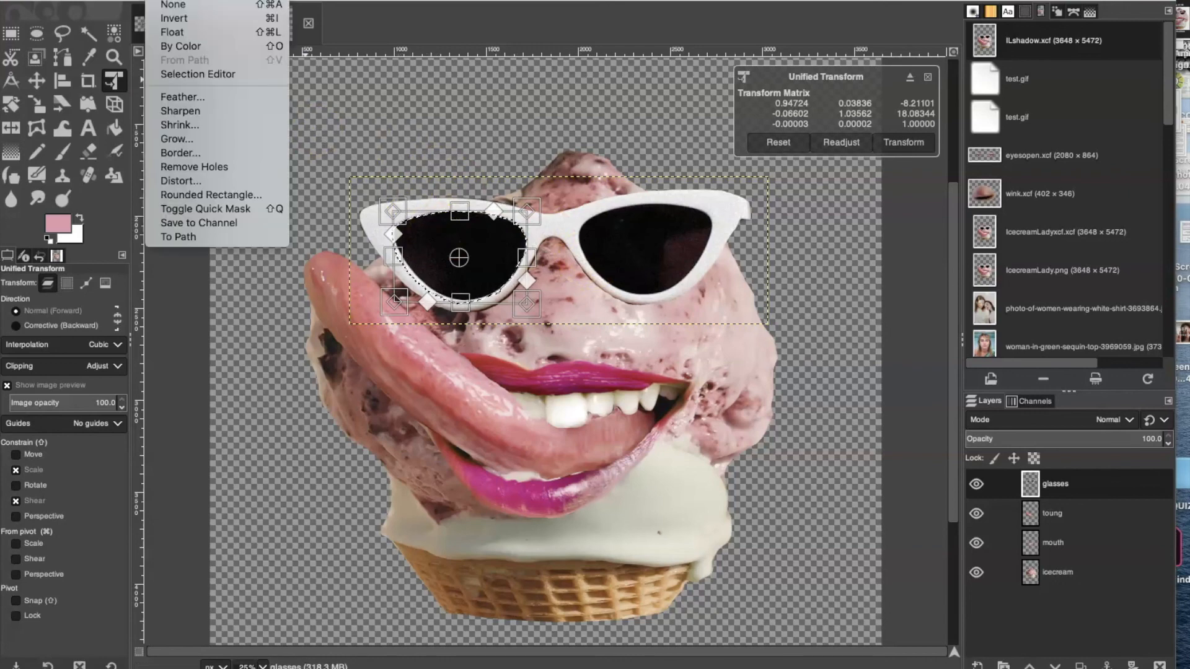
{"action": "left_click", "coordinate": [169, 31]}
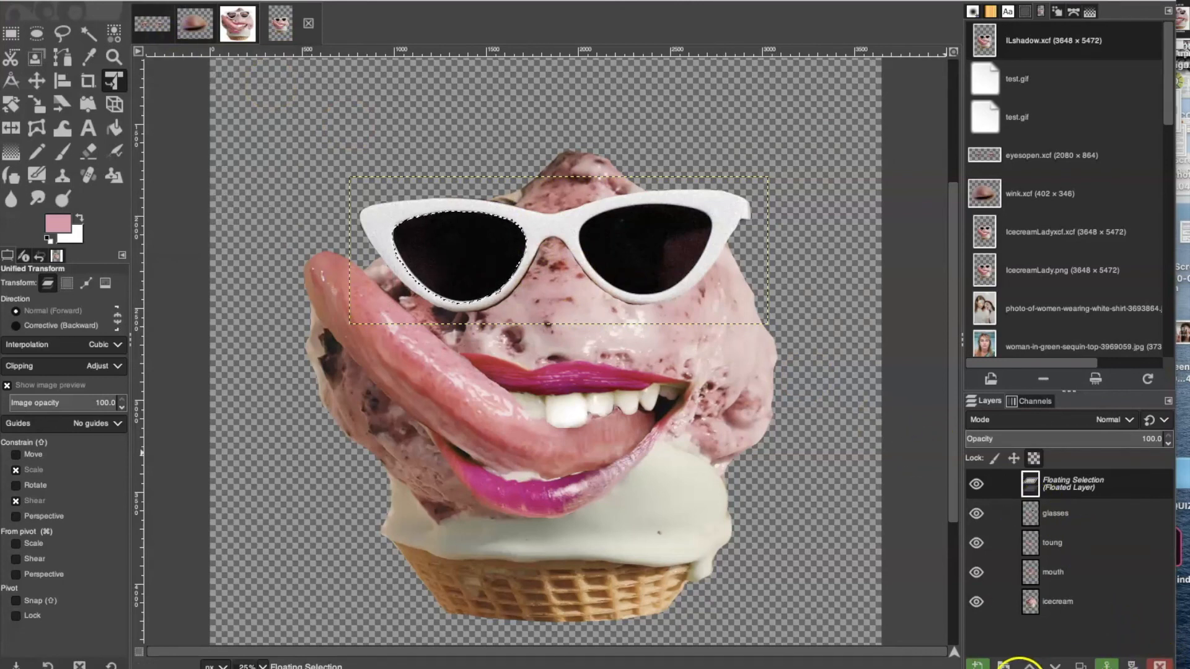
{"action": "left_click", "coordinate": [1159, 665]}
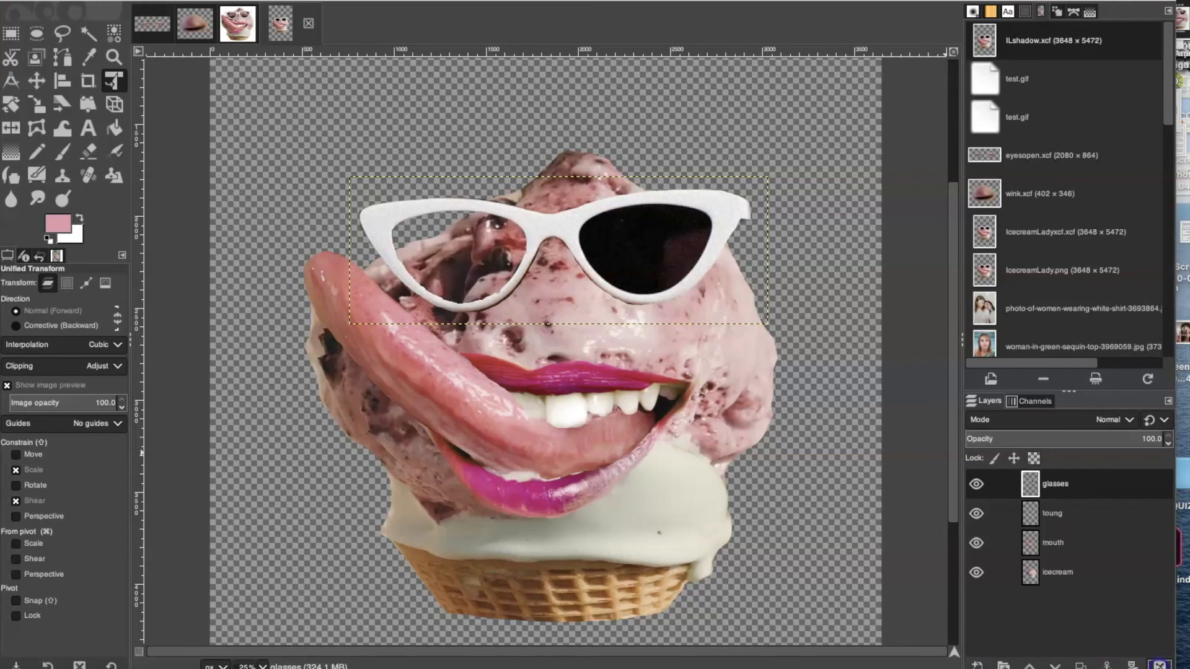